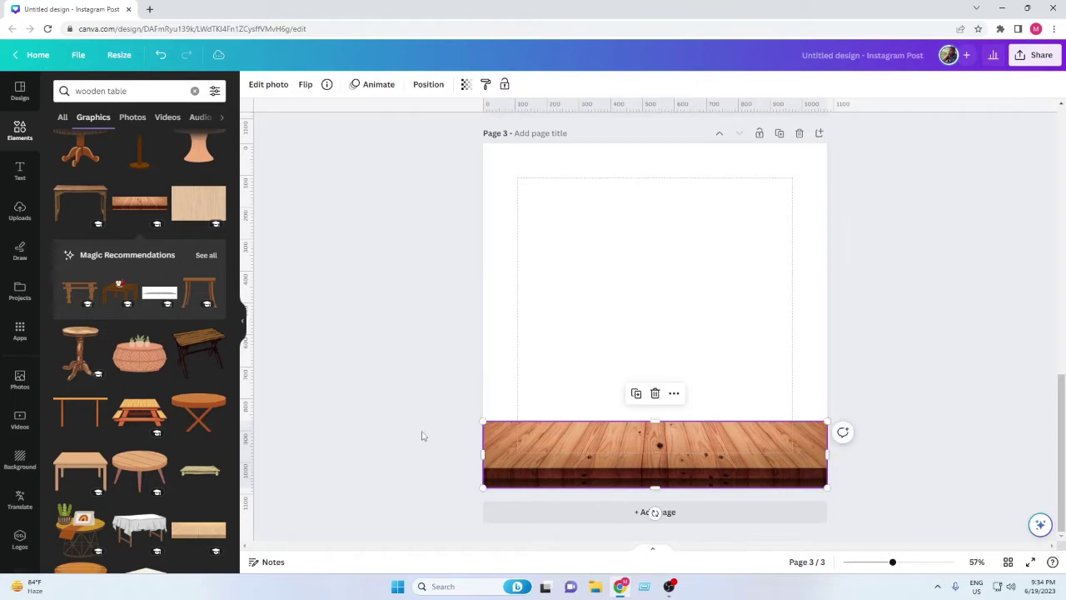
Add the uploaded whey protein jar image and place it on the right part of the wooden table.
left_click(409, 432)
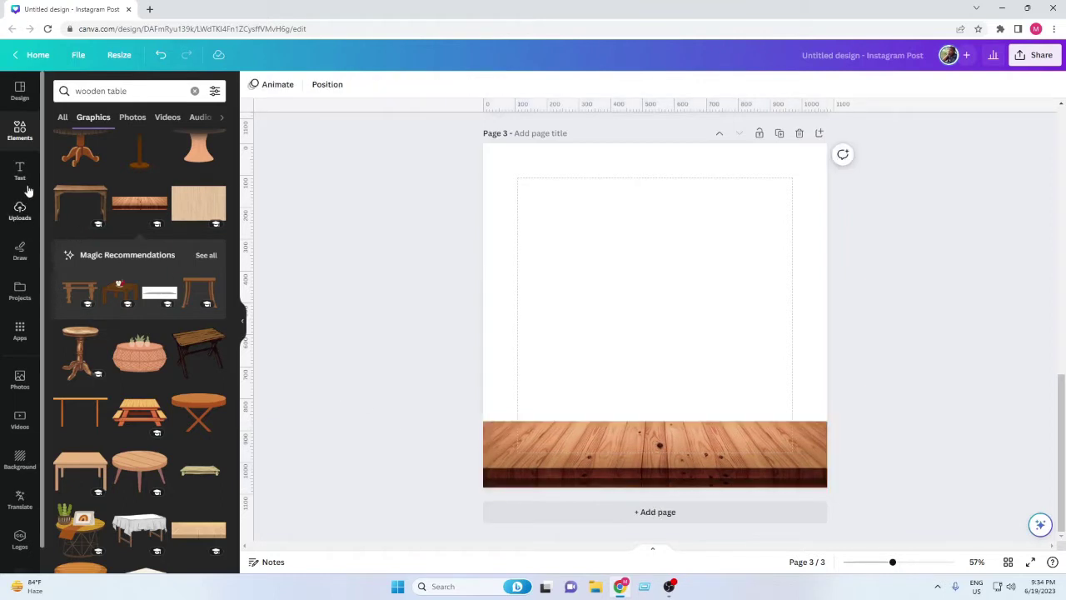
left_click(20, 212)
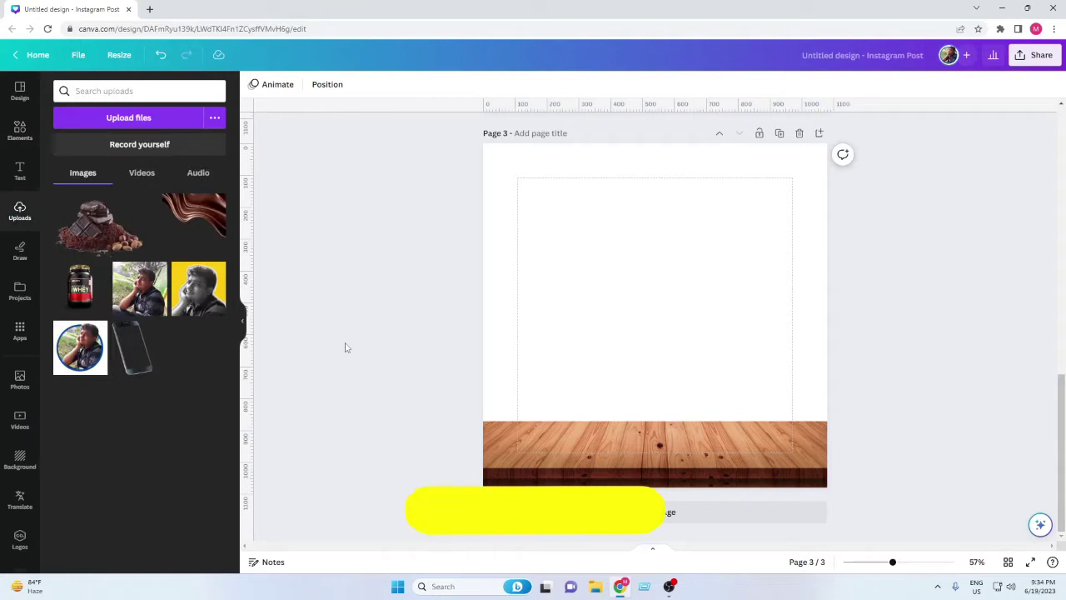
left_click(79, 294)
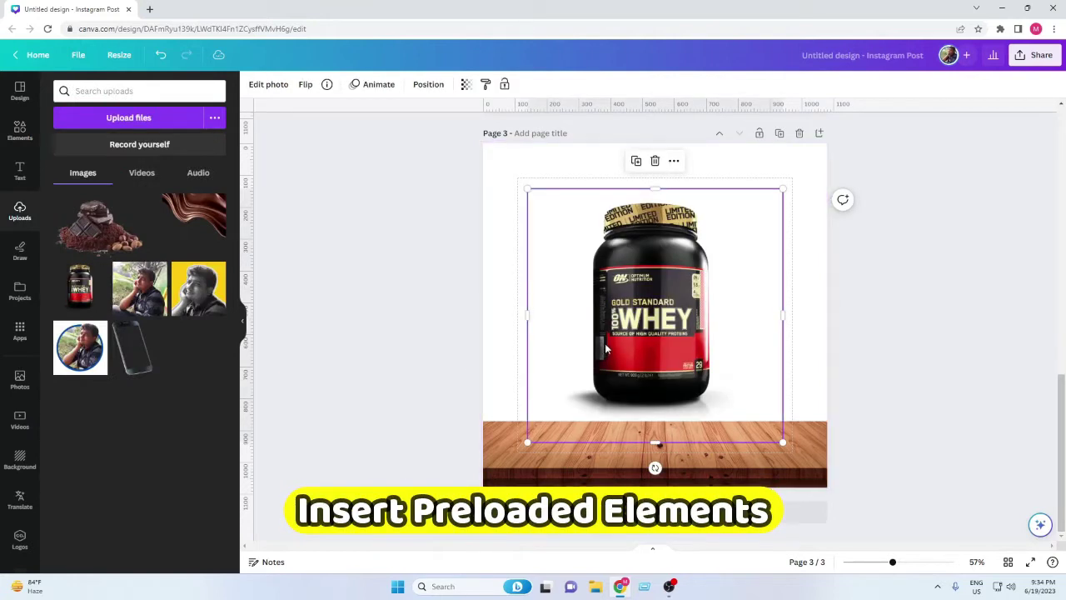
left_click_drag(609, 340, 710, 382)
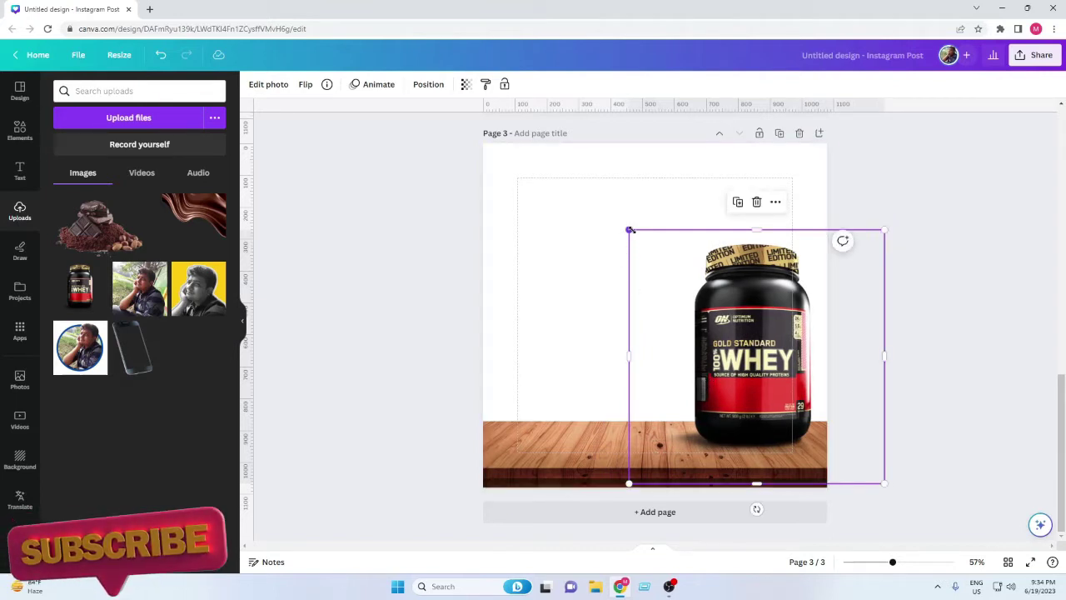
left_click(406, 343)
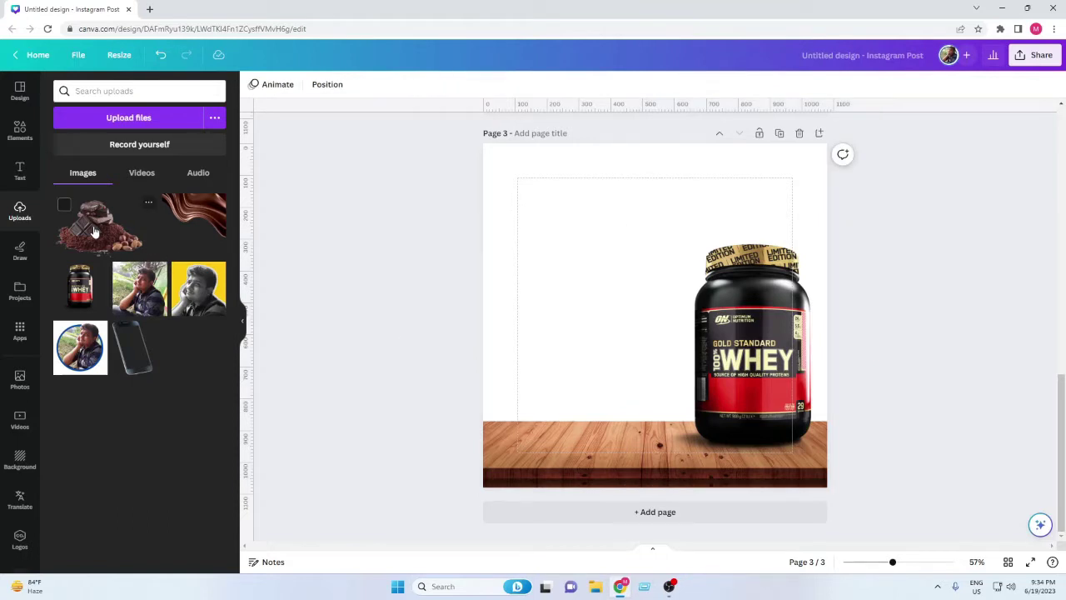
Add the uploaded chocolate pile image, shrink it and place it on the table in front of the jar's lower left side.
left_click(128, 231)
left_click_drag(554, 254, 618, 293)
left_click(388, 389)
left_click_drag(669, 355, 691, 436)
left_click(387, 418)
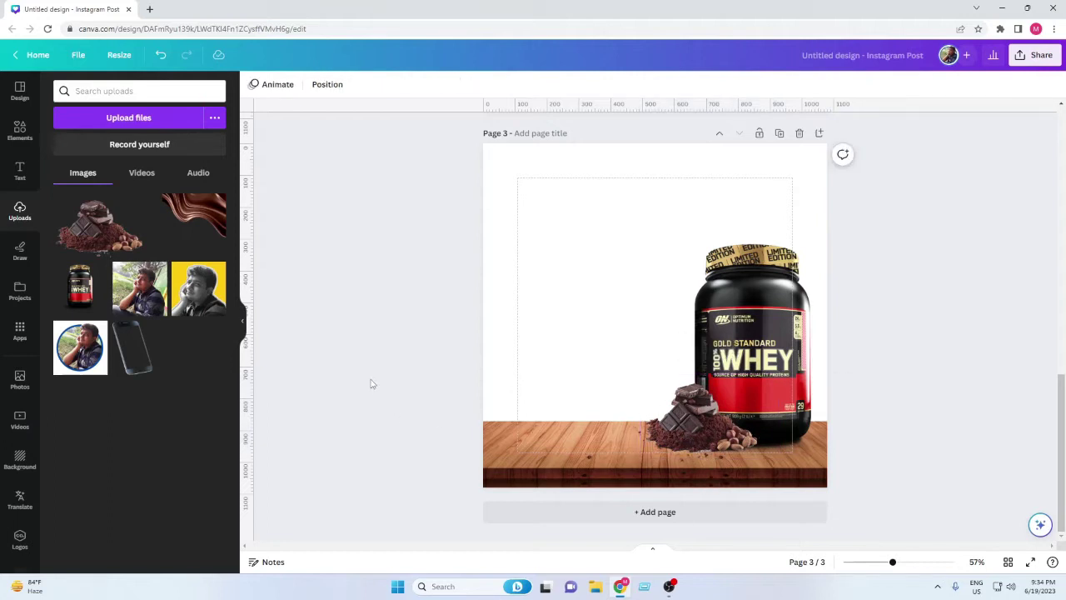
Add the uploaded chocolate wave image, rotate it 180° and flip it horizontally so it rises to the right.
left_click(196, 218)
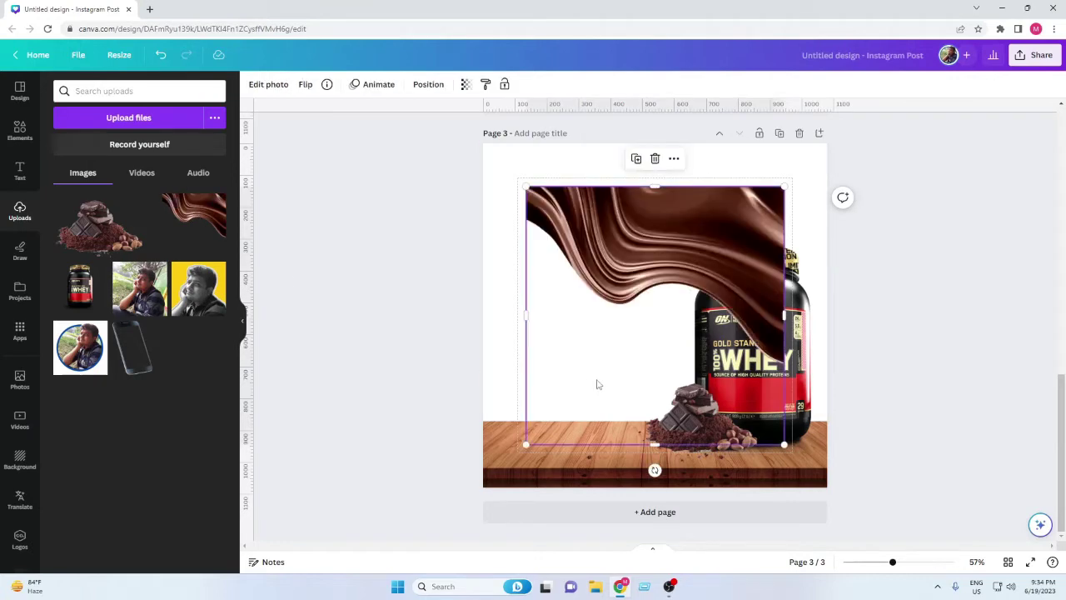
left_click_drag(656, 471, 655, 178)
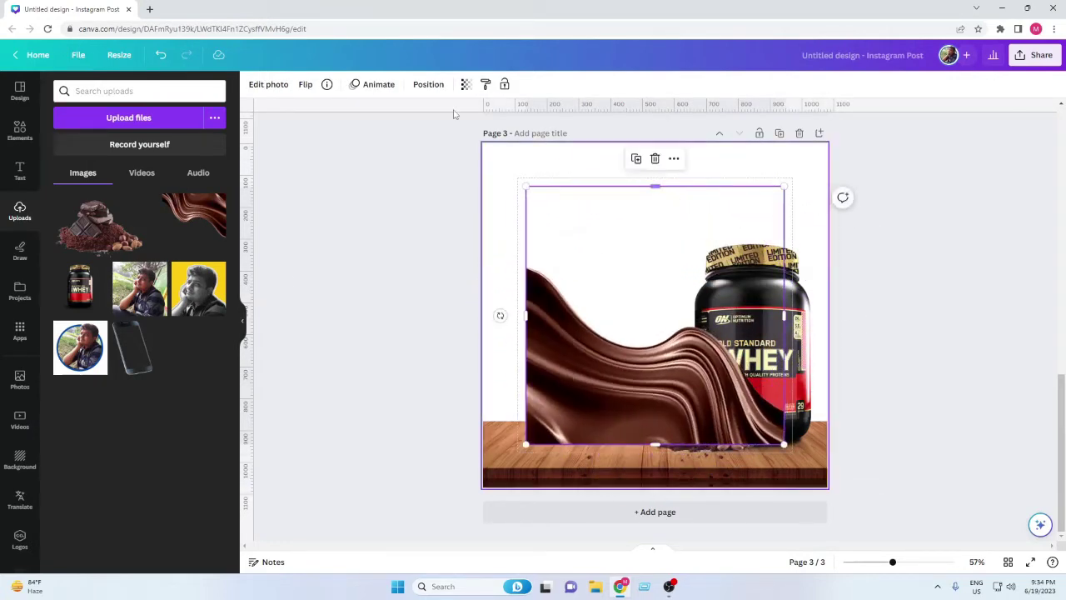
left_click(304, 84)
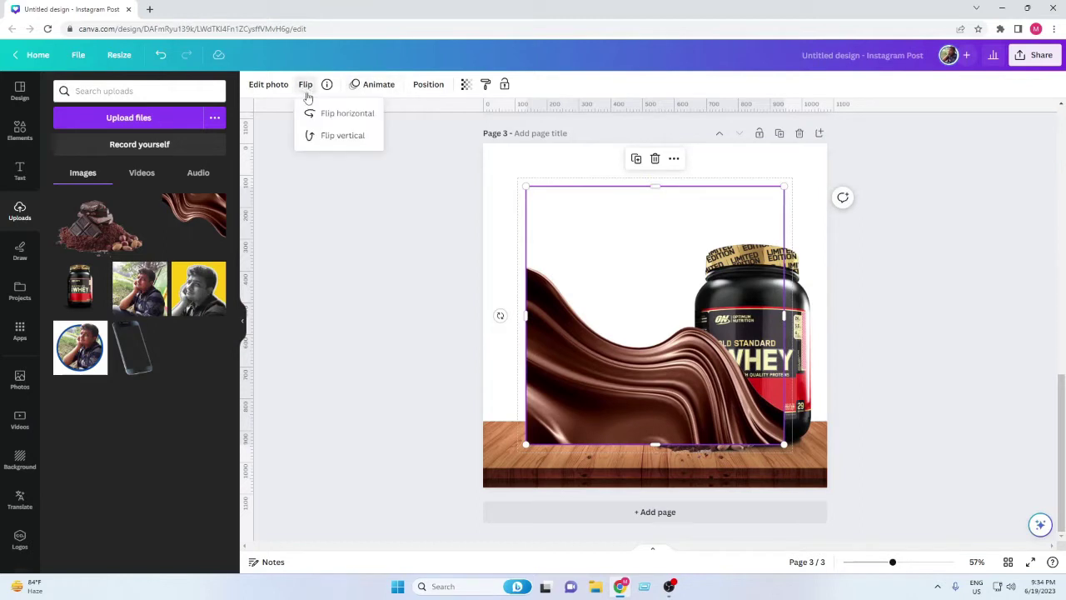
left_click(333, 135)
left_click(340, 136)
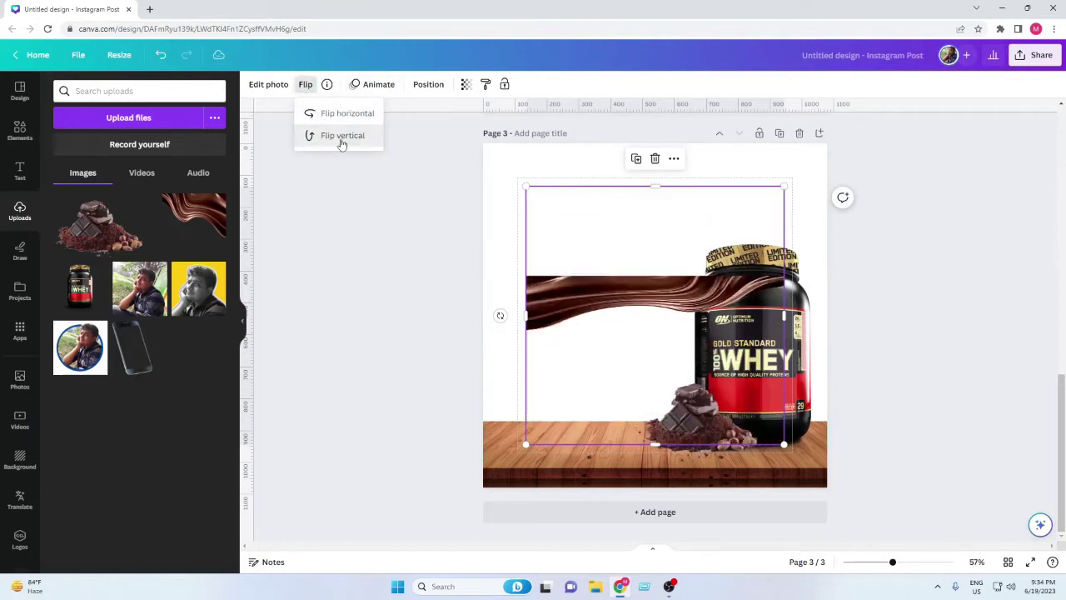
left_click(336, 113)
Scale the chocolate wave to 1080 × 1080 px across the page above the table and send it backward behind the jar and chocolate pile.
left_click_drag(620, 400, 577, 377)
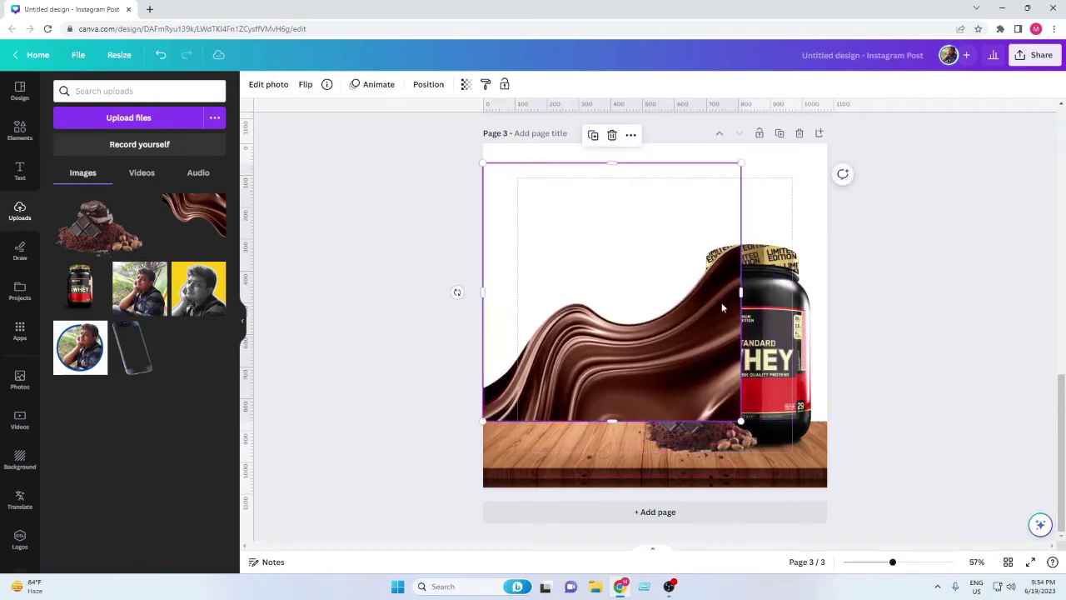
left_click_drag(742, 164, 905, 150)
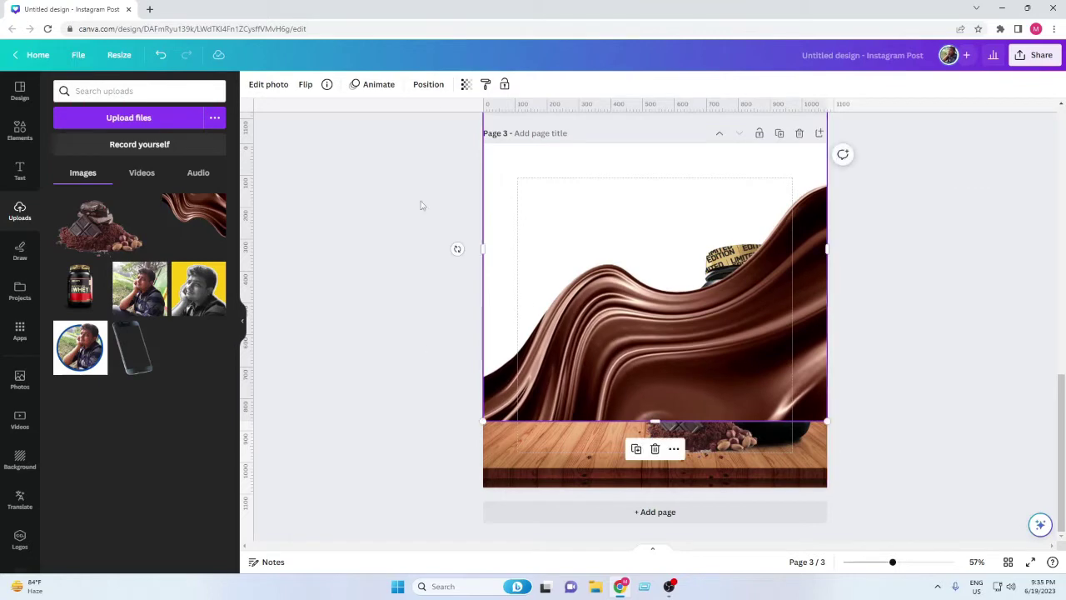
left_click(435, 86)
left_click(204, 116)
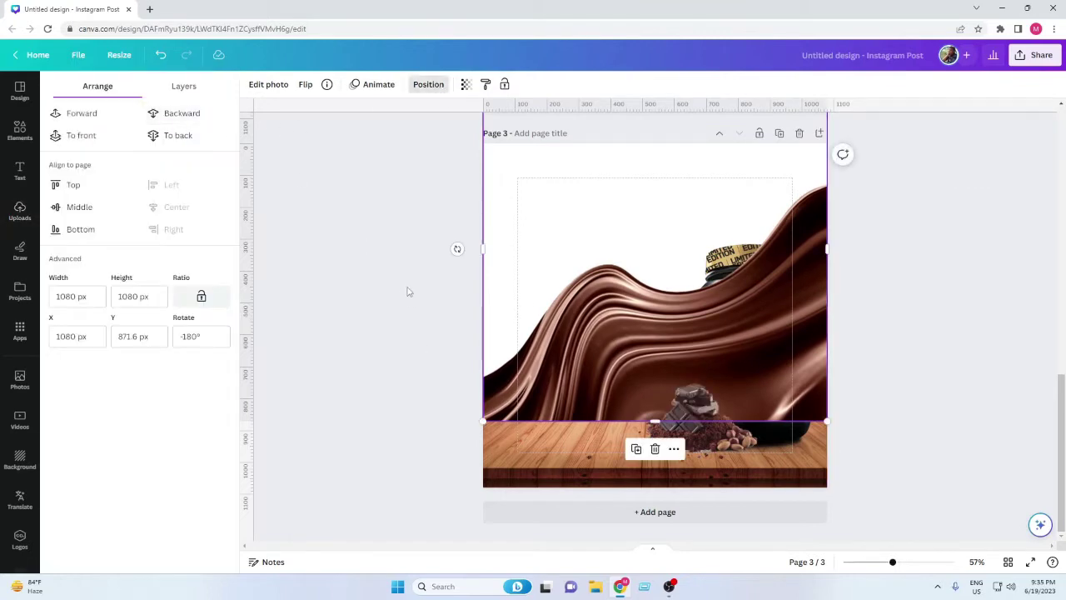
left_click(194, 114)
left_click(357, 266)
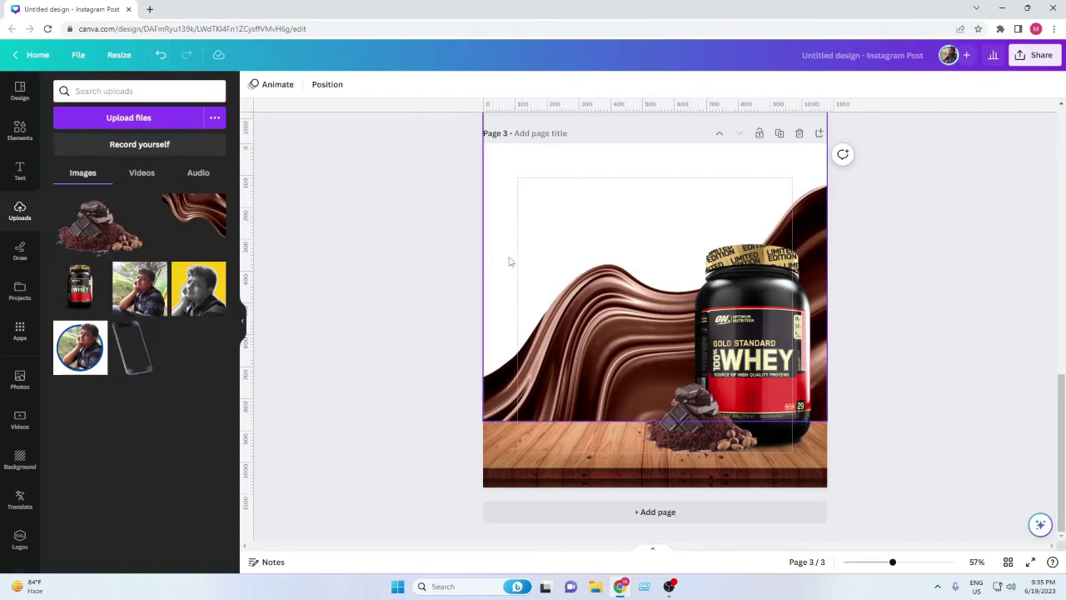
left_click(551, 358)
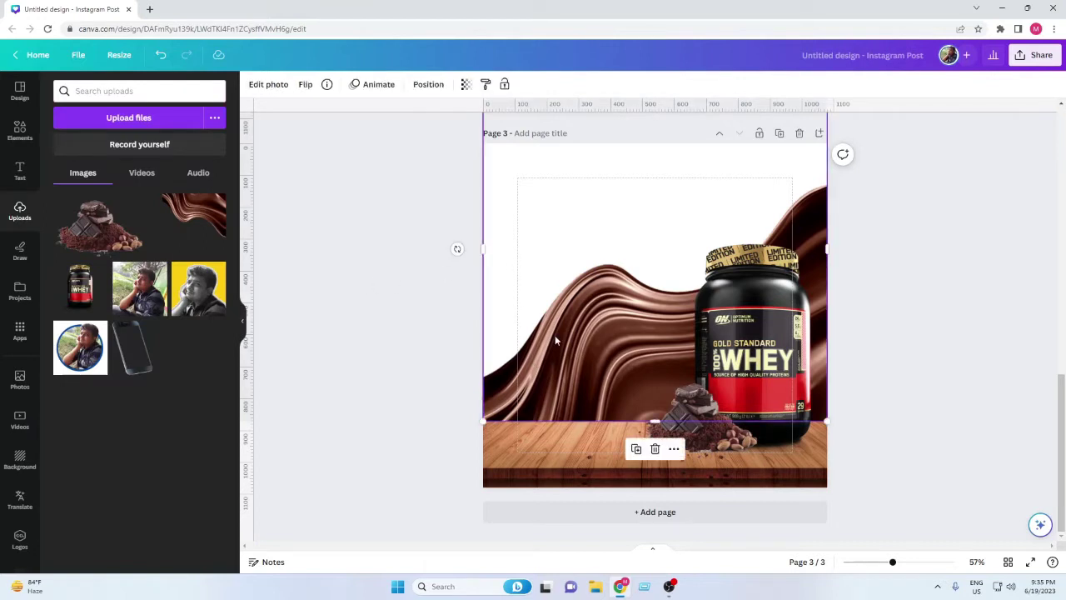
left_click(378, 335)
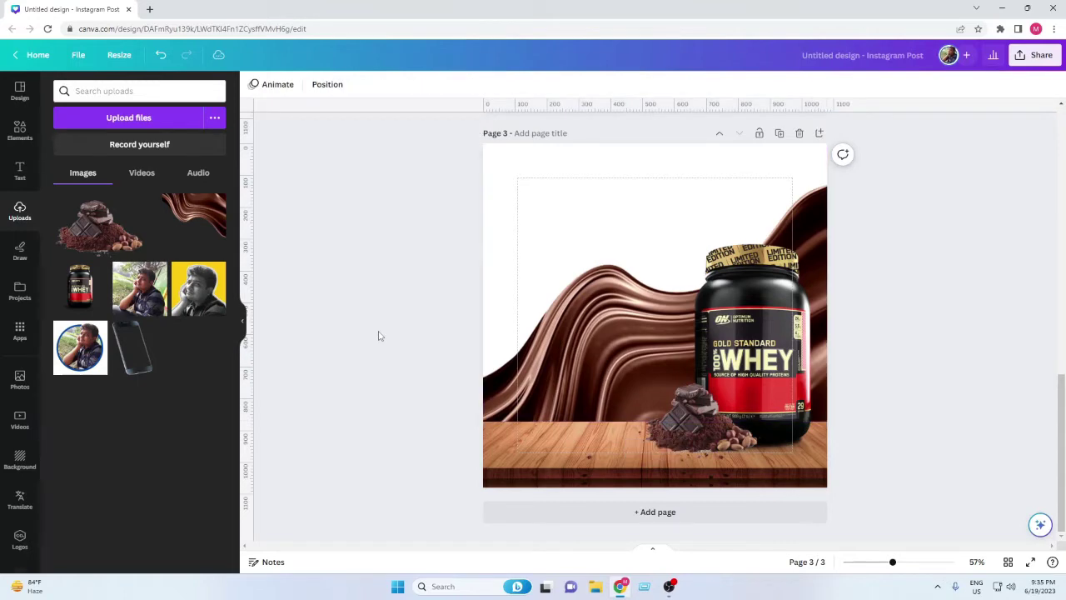
Set the page background to the dark brown sampled from the chocolate wave's photo colors.
left_click(507, 216)
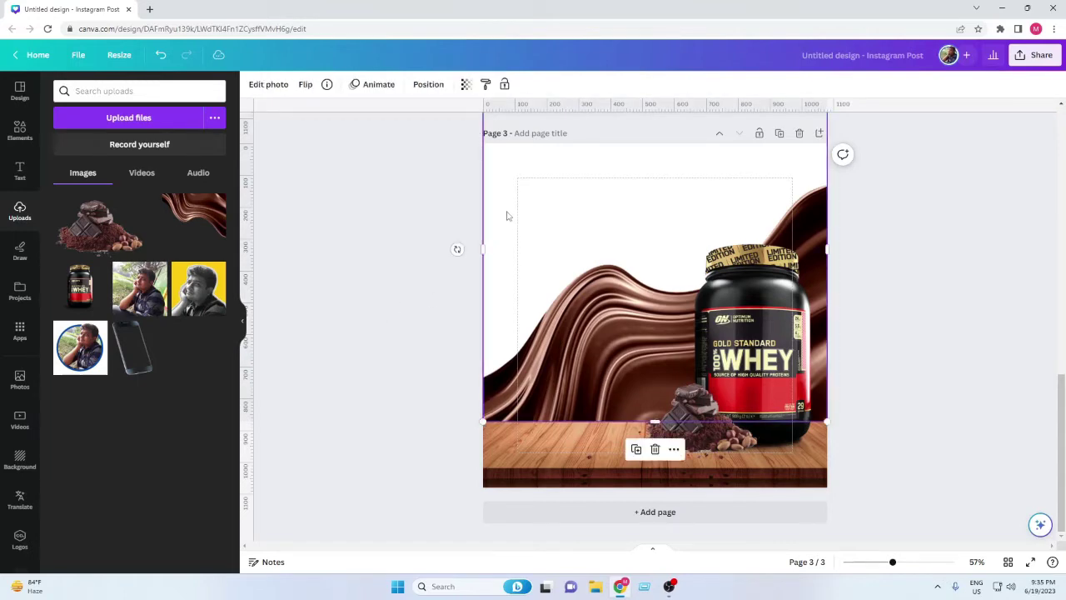
left_click(507, 216)
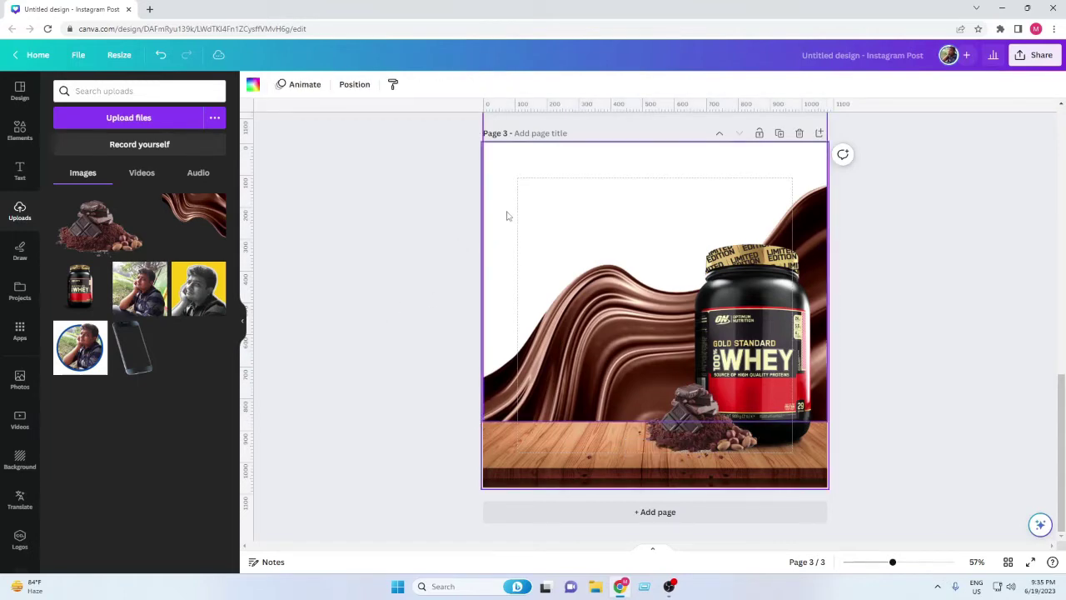
left_click(254, 87)
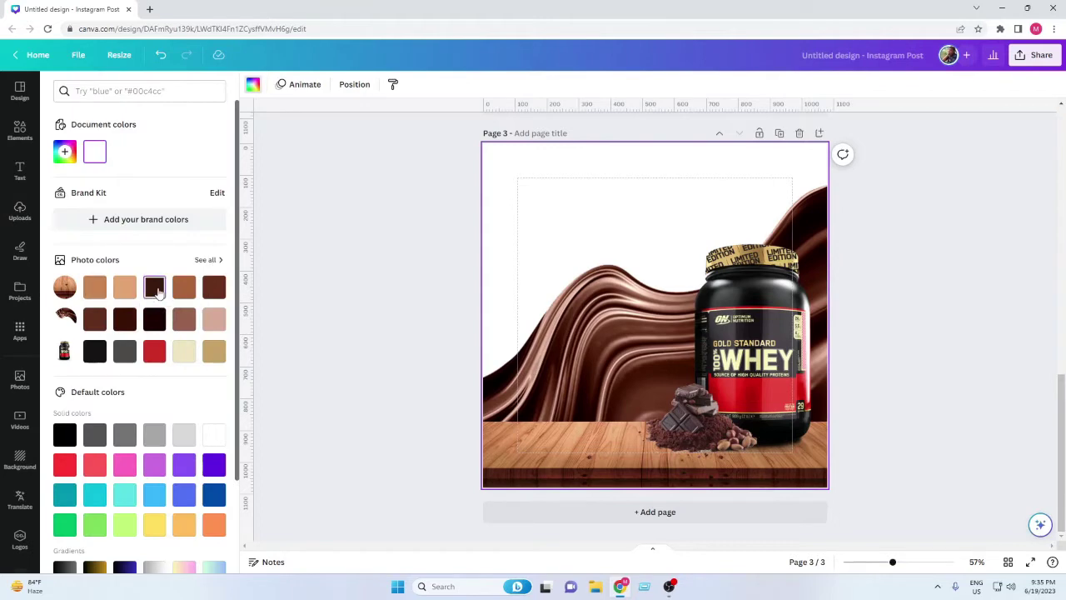
left_click(155, 287)
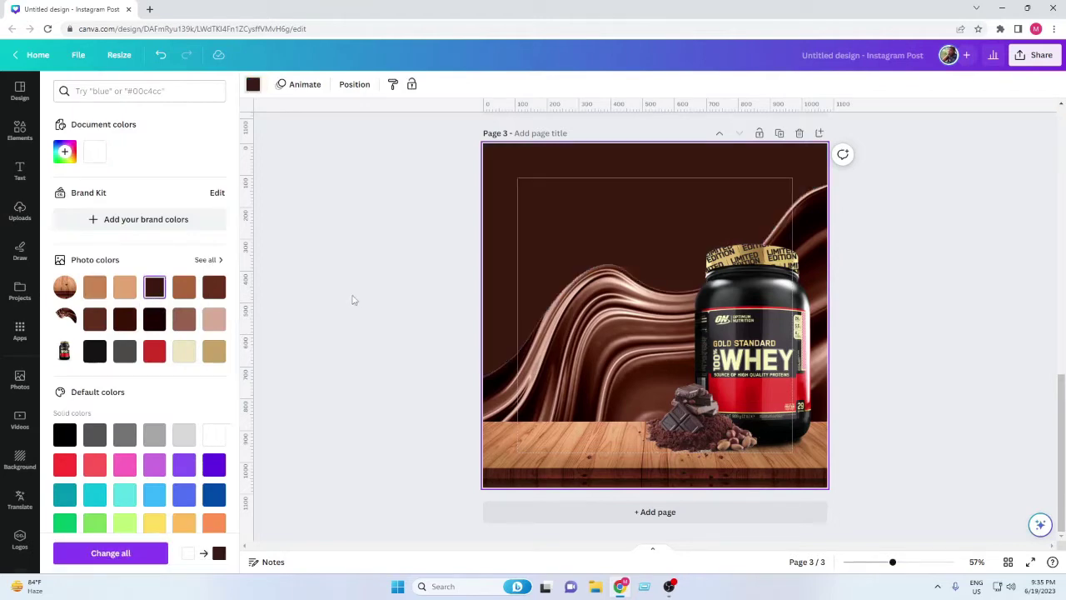
left_click(210, 289)
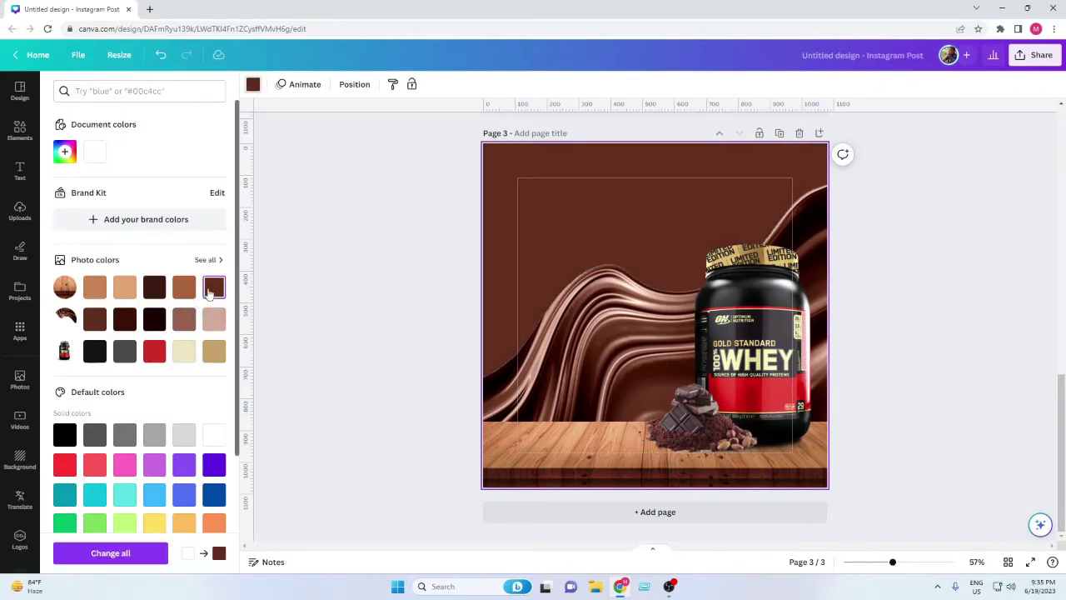
left_click(125, 319)
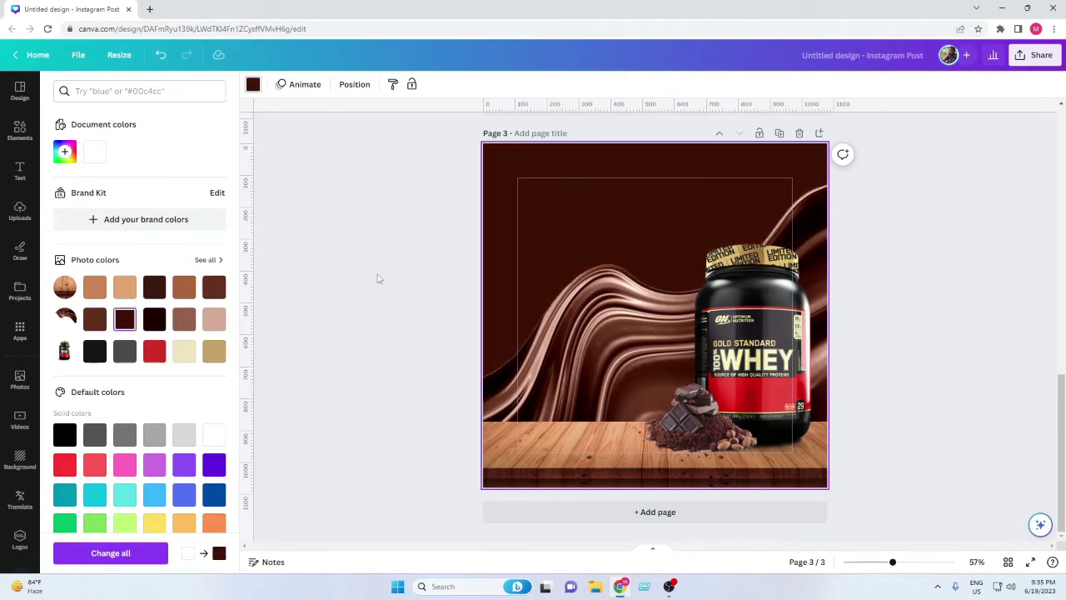
left_click(378, 277)
Search the elements for "light" and add the round soft glow graphic to the page.
left_click(19, 129)
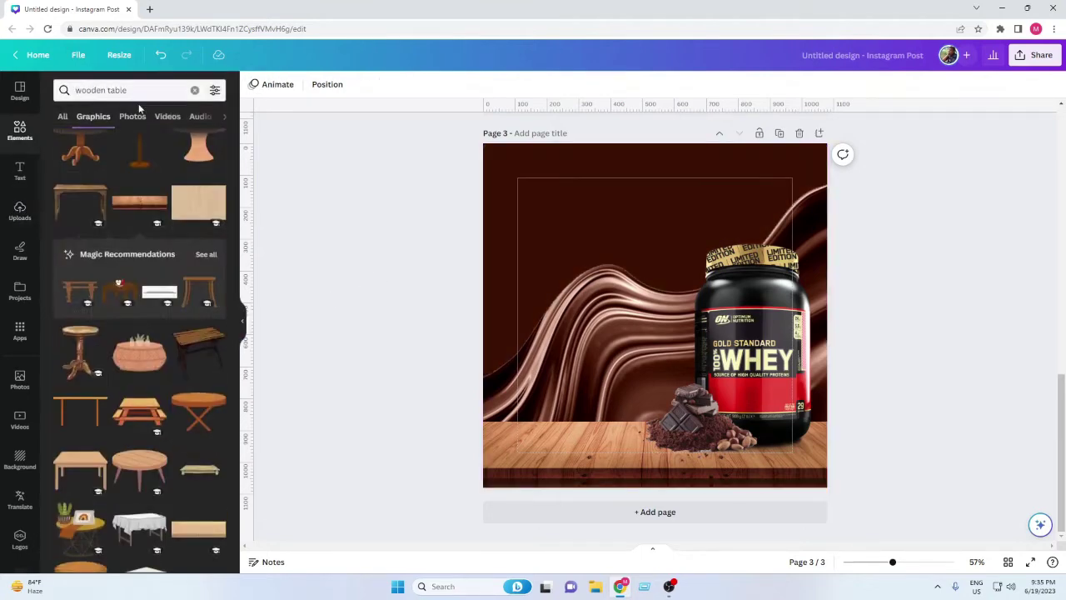
left_click(194, 91)
type("light")
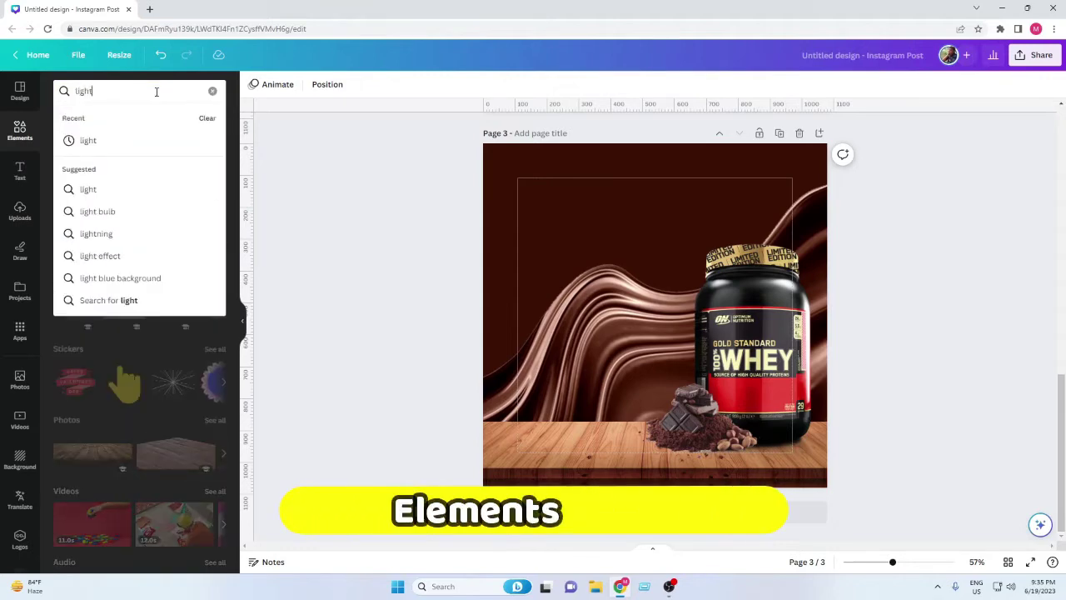
key("Return")
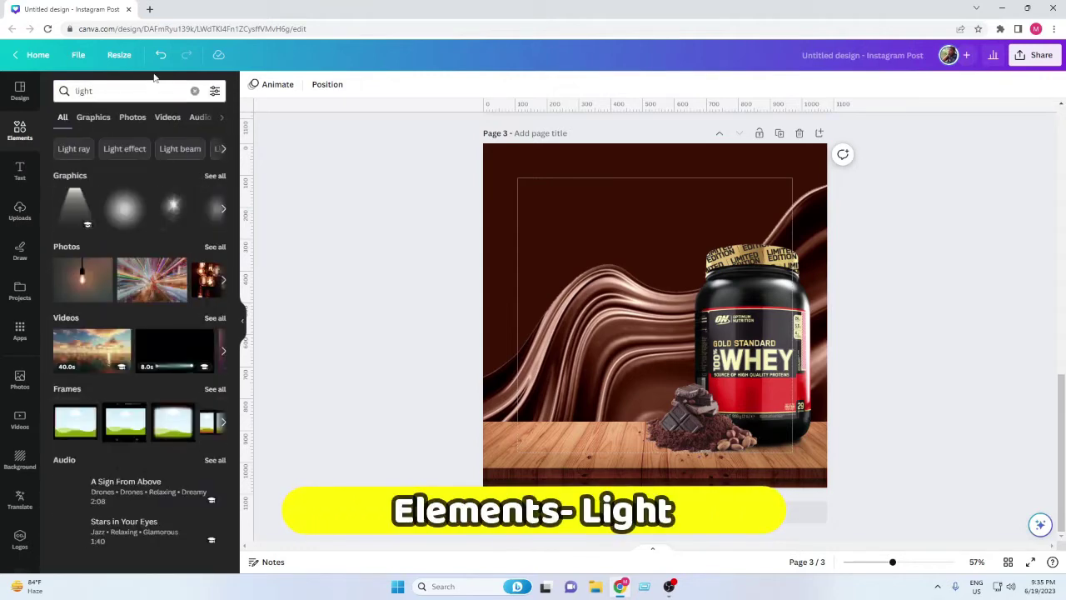
left_click(210, 181)
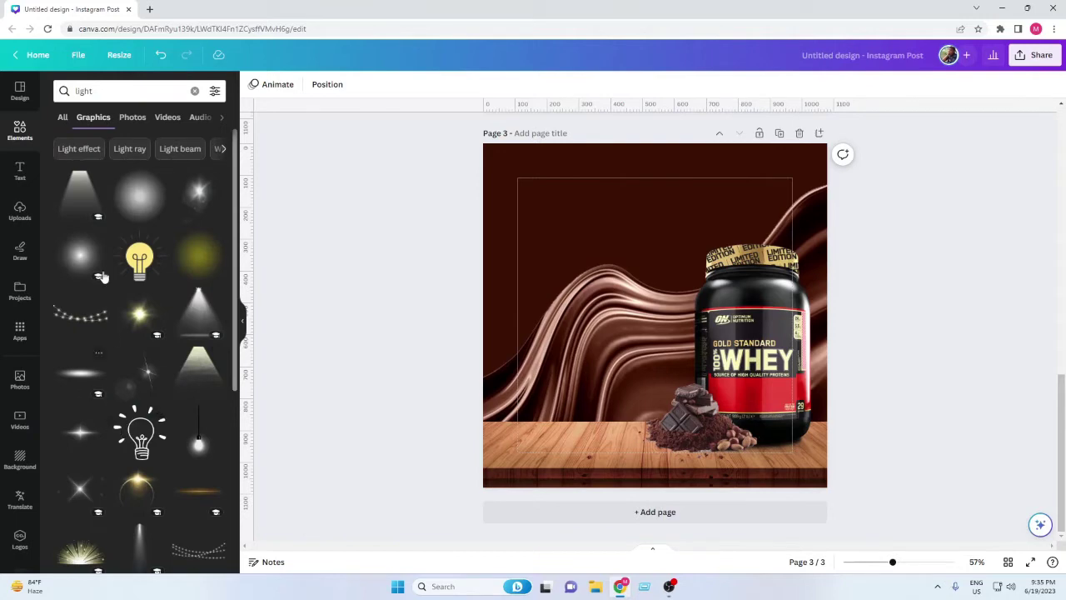
left_click(129, 206)
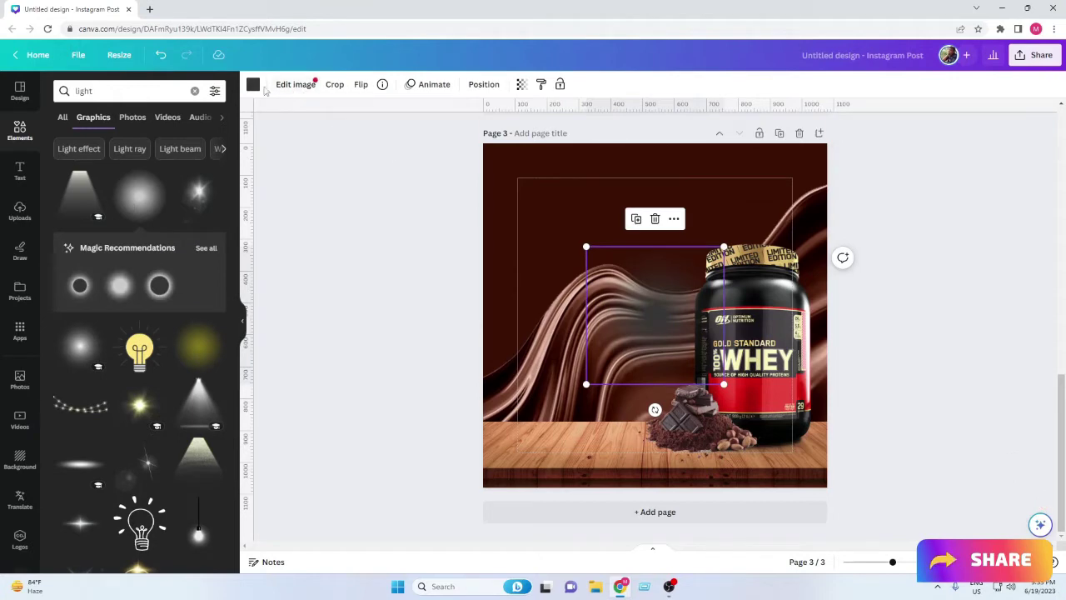
Try several colors on the glow graphic and set it to the muted brown #95614e from the chocolate wave's photo colors.
left_click(253, 85)
left_click(215, 434)
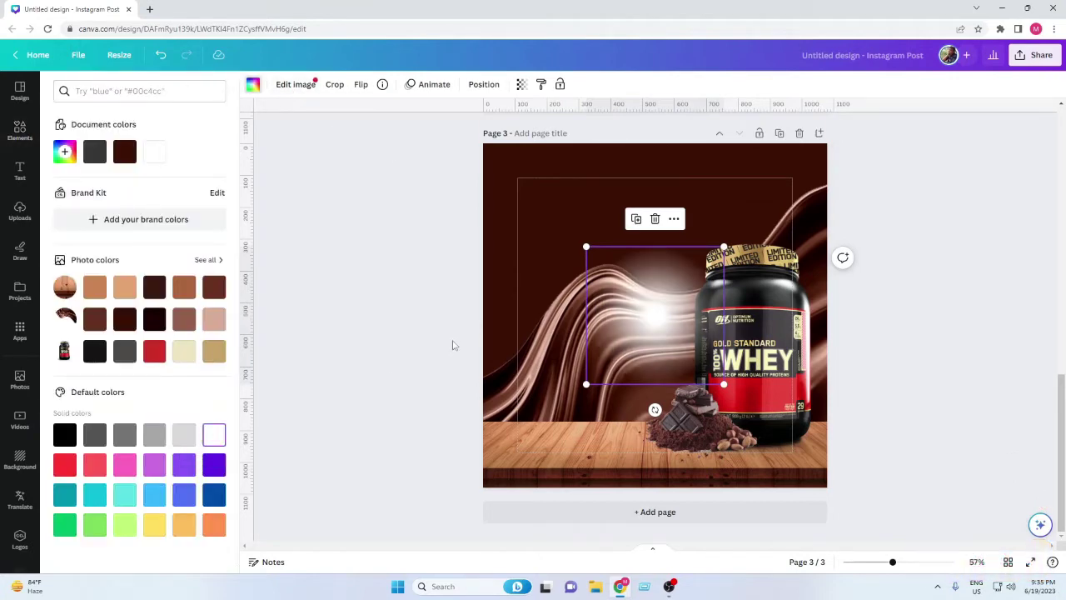
left_click(214, 287)
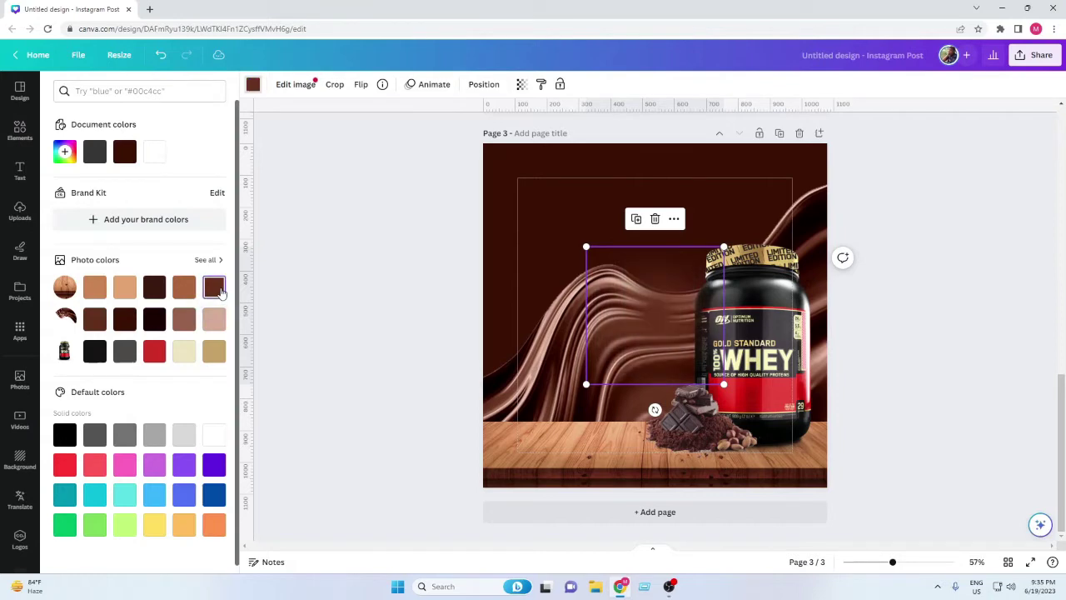
left_click(184, 288)
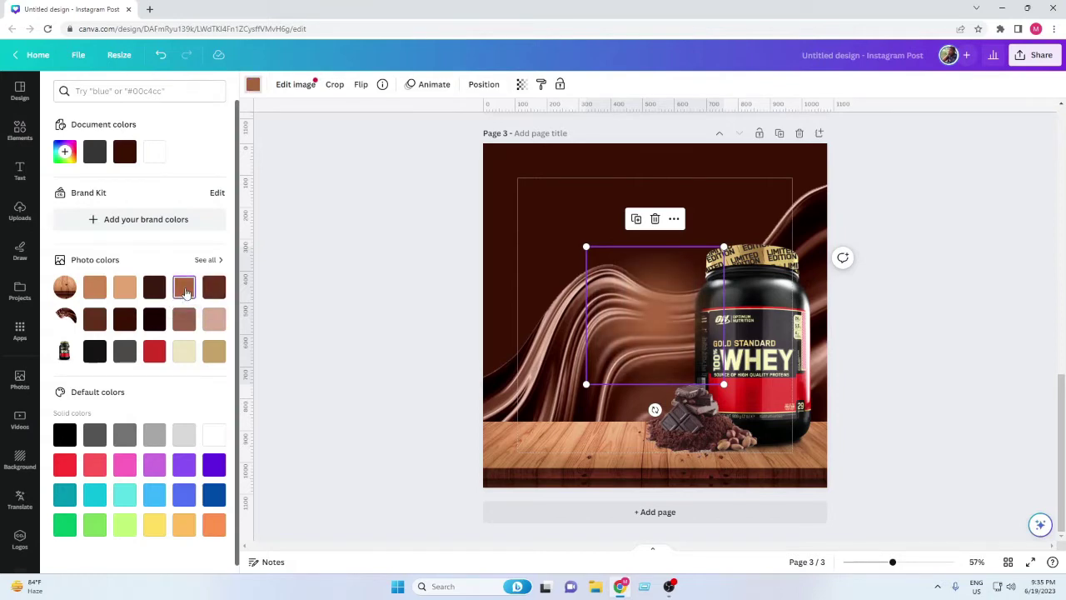
left_click(126, 289)
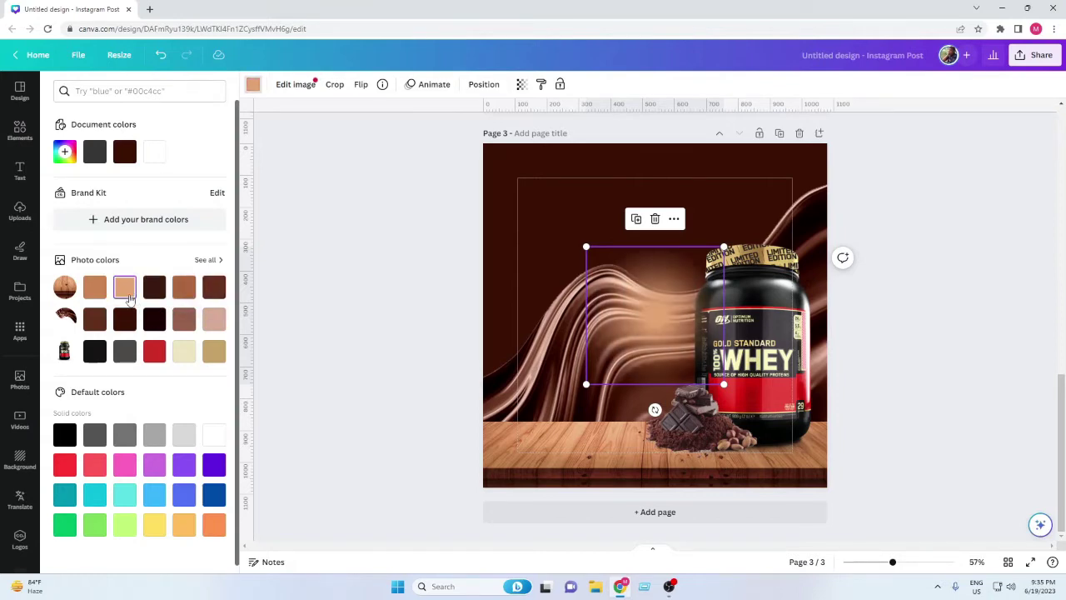
left_click(95, 320)
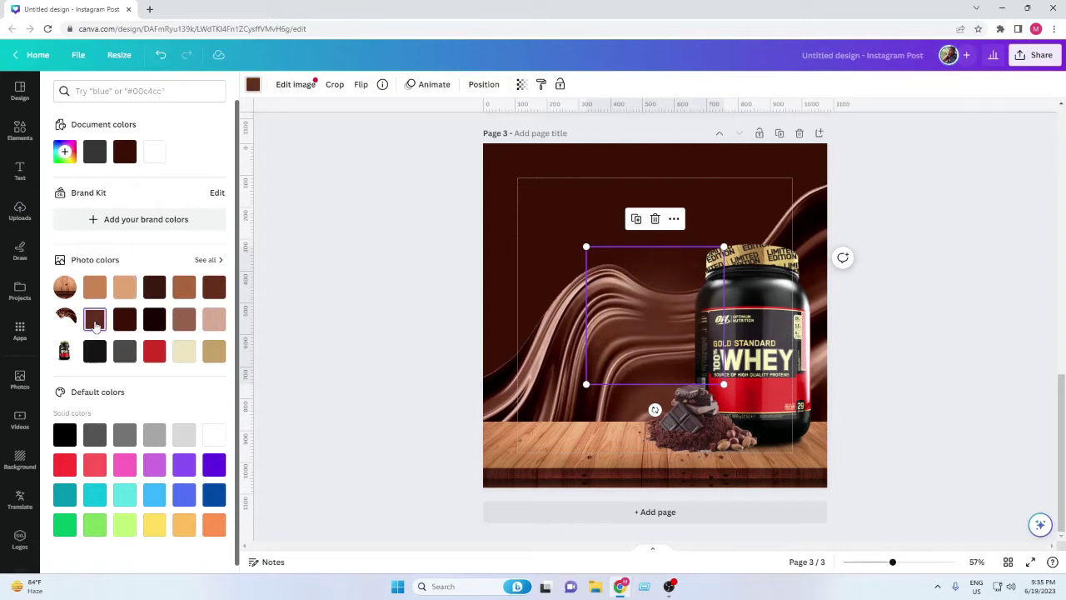
left_click(184, 322)
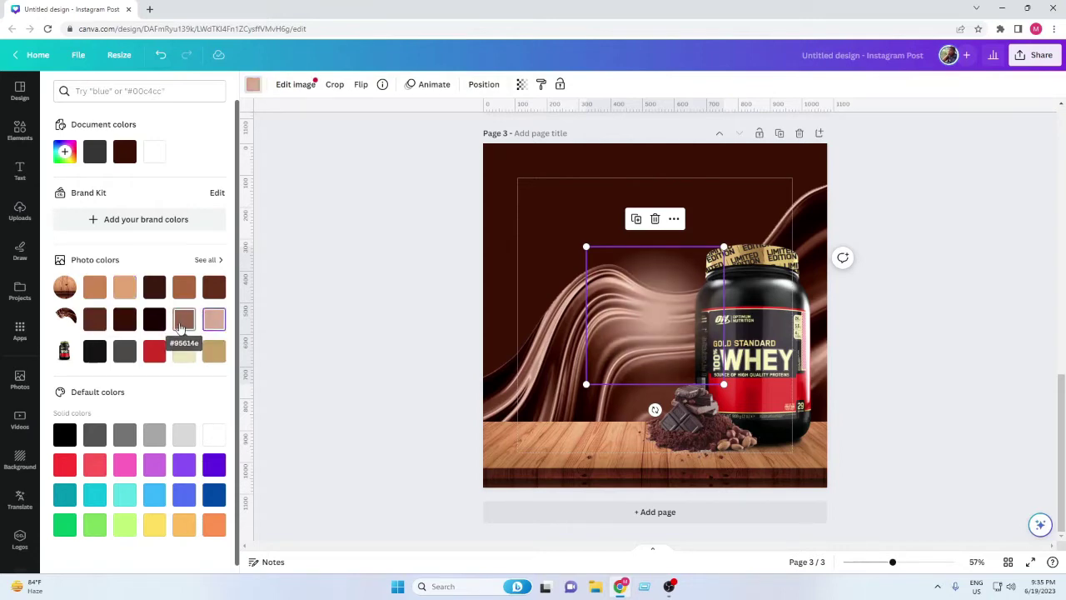
left_click(214, 288)
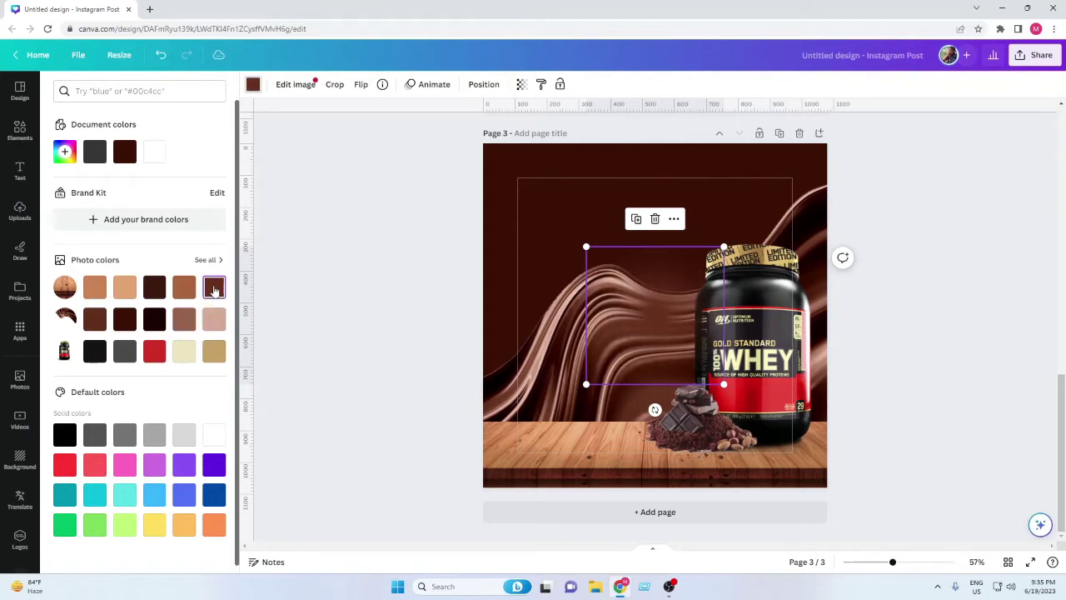
left_click(184, 321)
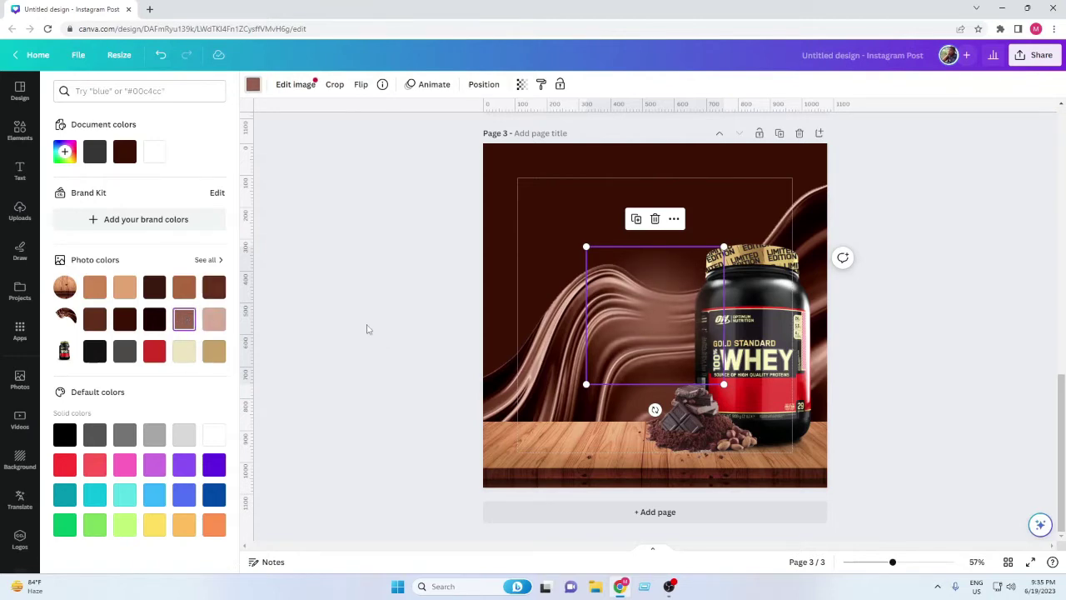
Enlarge the brown glow graphic to about 853 × 853 px so it spans the page's margin area.
key("Escape")
left_click(682, 316)
left_click(577, 249)
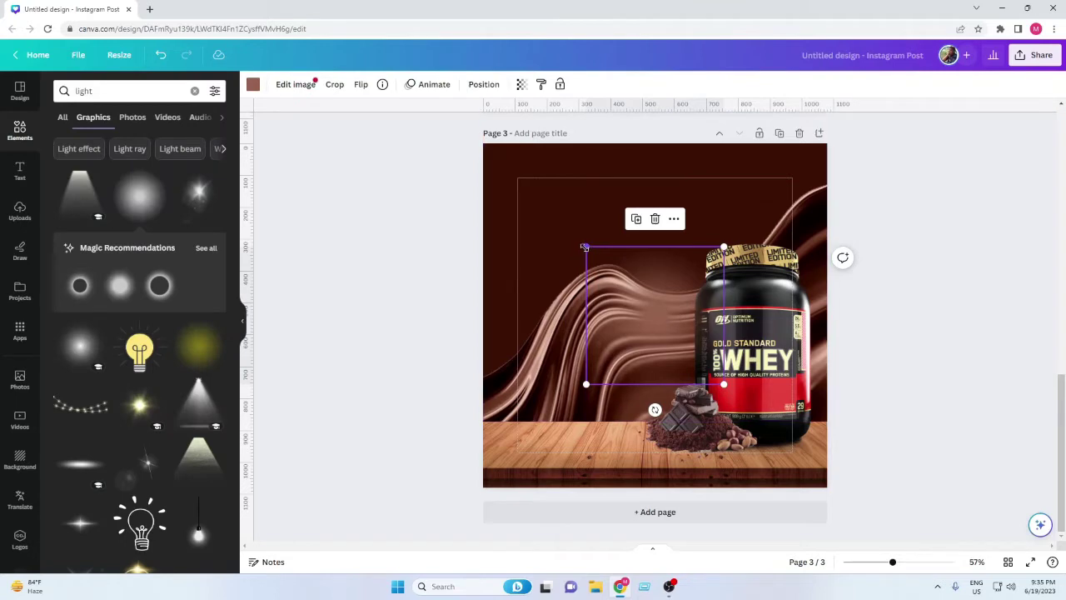
left_click_drag(587, 247, 520, 180)
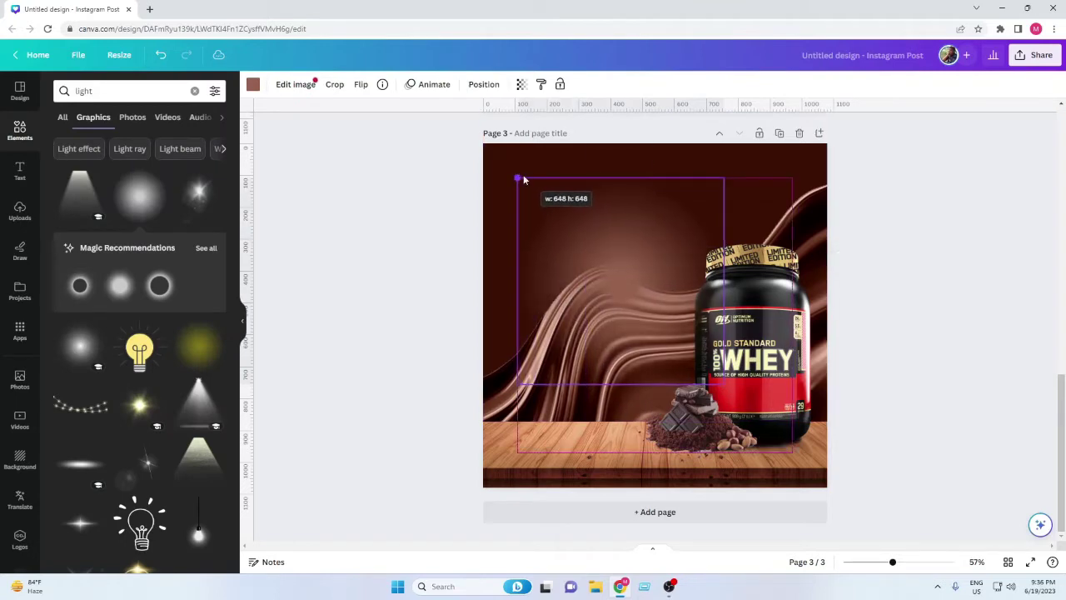
left_click_drag(724, 383, 798, 442)
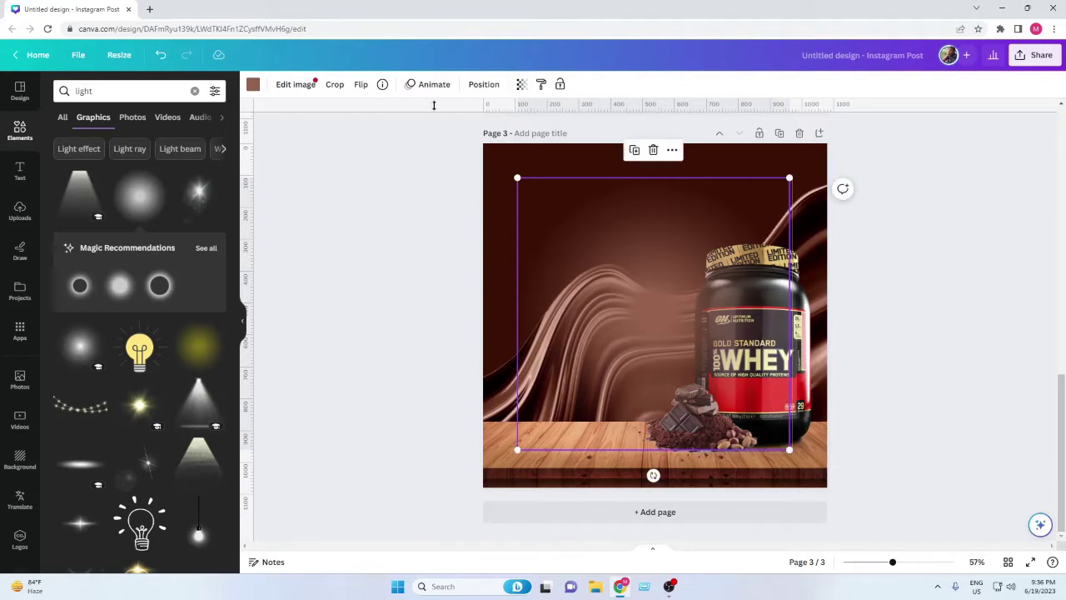
Send the glow graphic backward behind the jar, the chocolate pile and the chocolate wave.
left_click(483, 84)
left_click(185, 114)
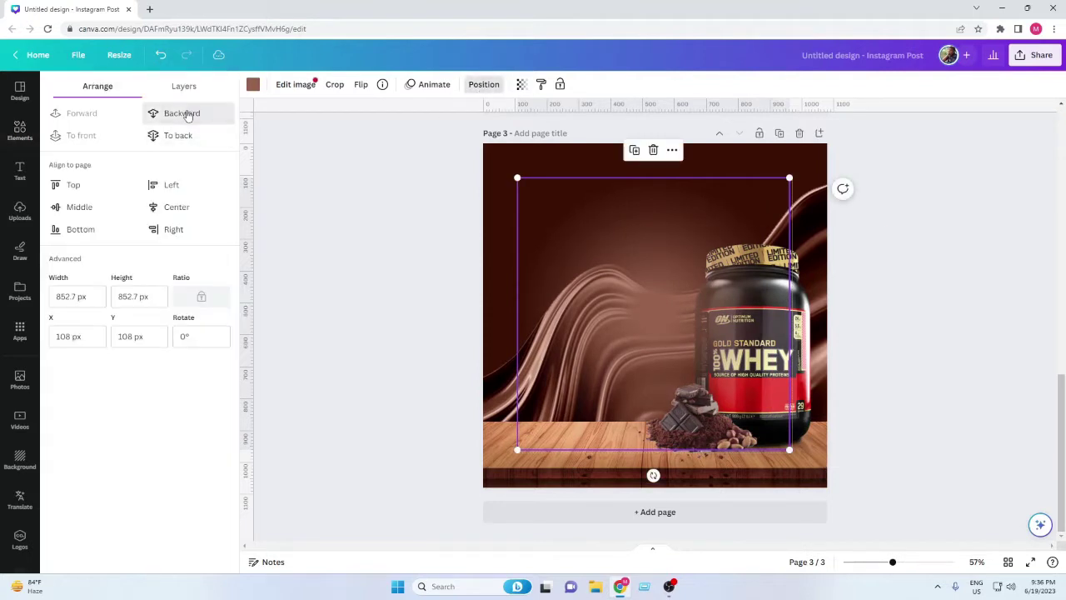
left_click(188, 114)
left_click(187, 116)
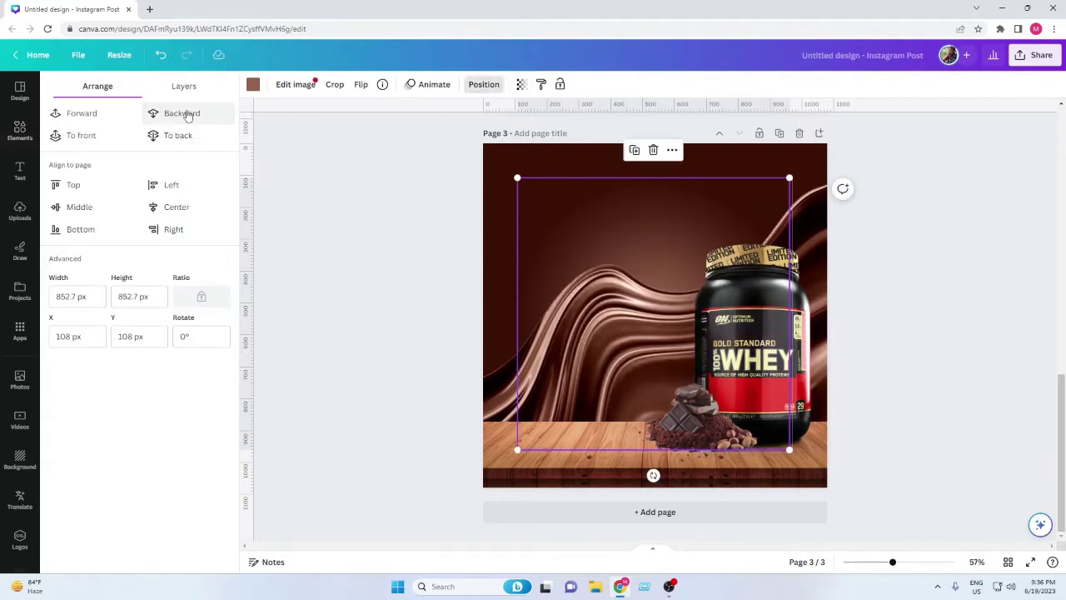
left_click(322, 309)
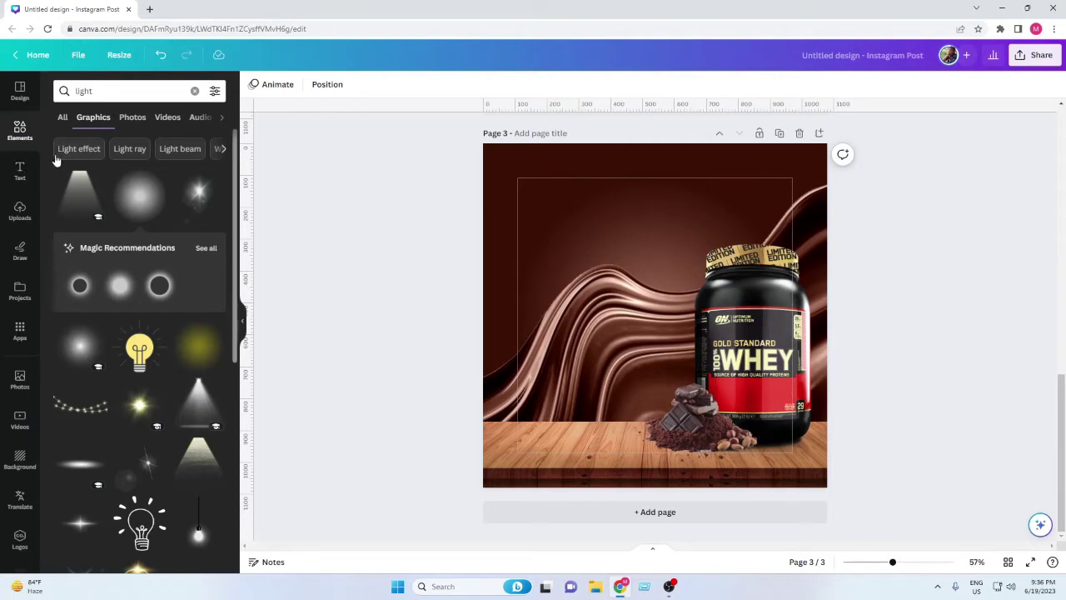
Add a heading reading "100% WHEY PROTEIN" on two lines, with "100%" on the first line.
left_click(20, 170)
left_click(129, 232)
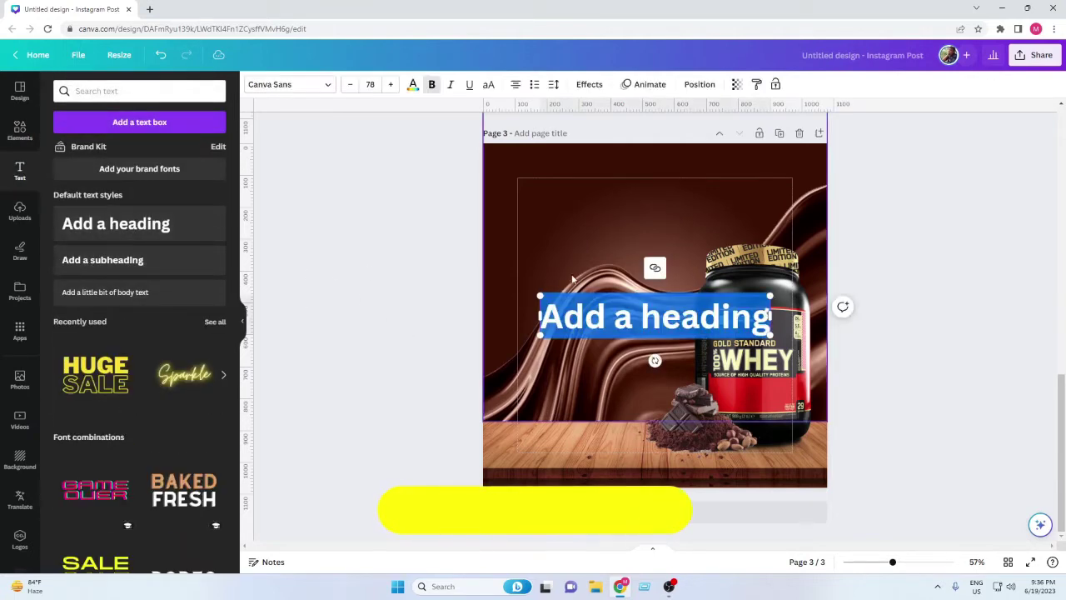
type("100")
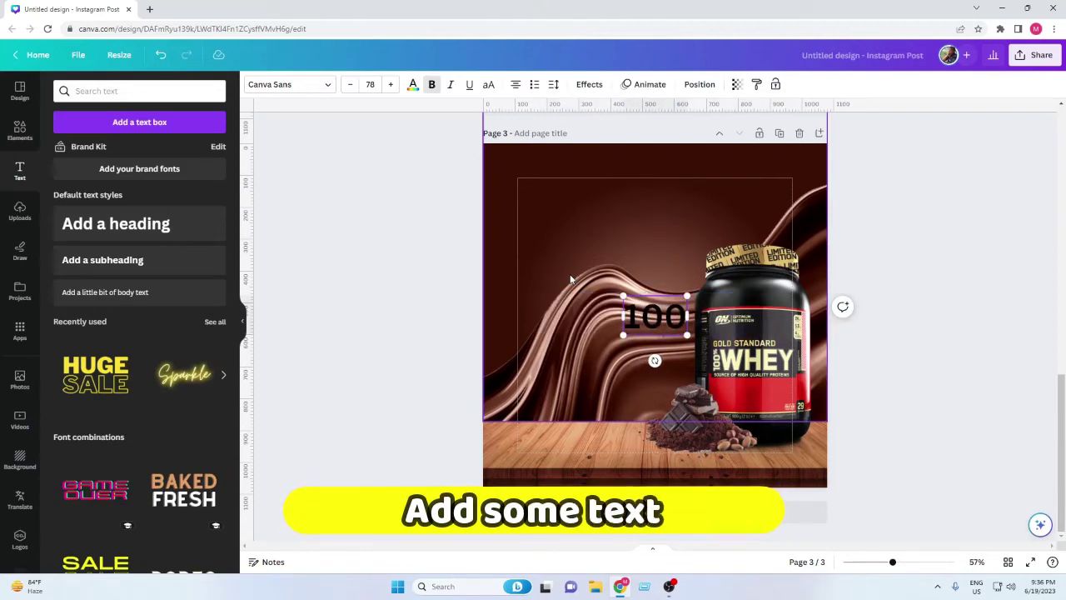
type("% ")
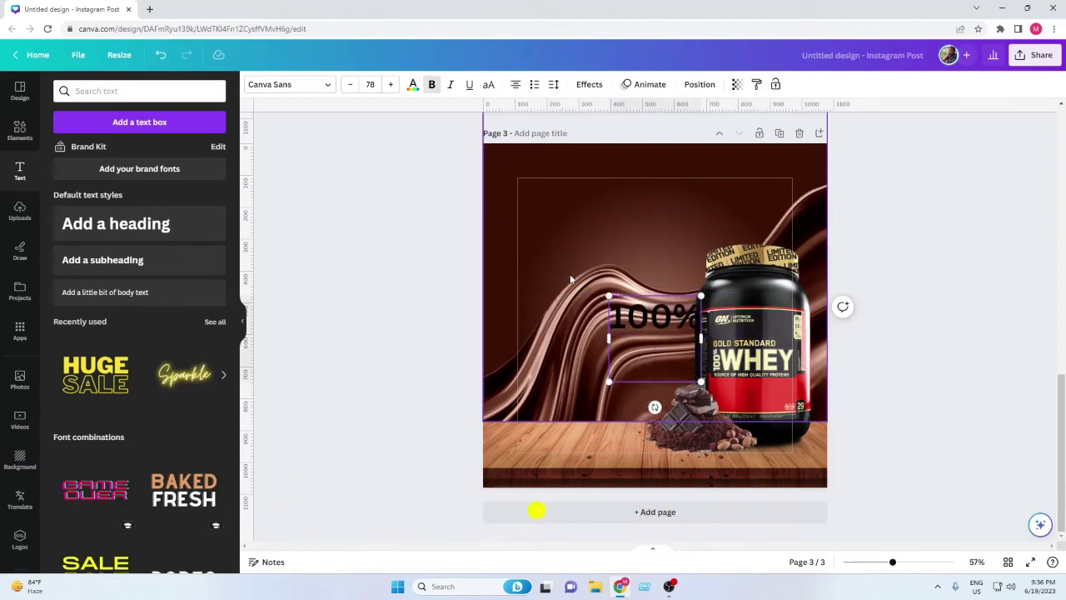
type("WHEY")
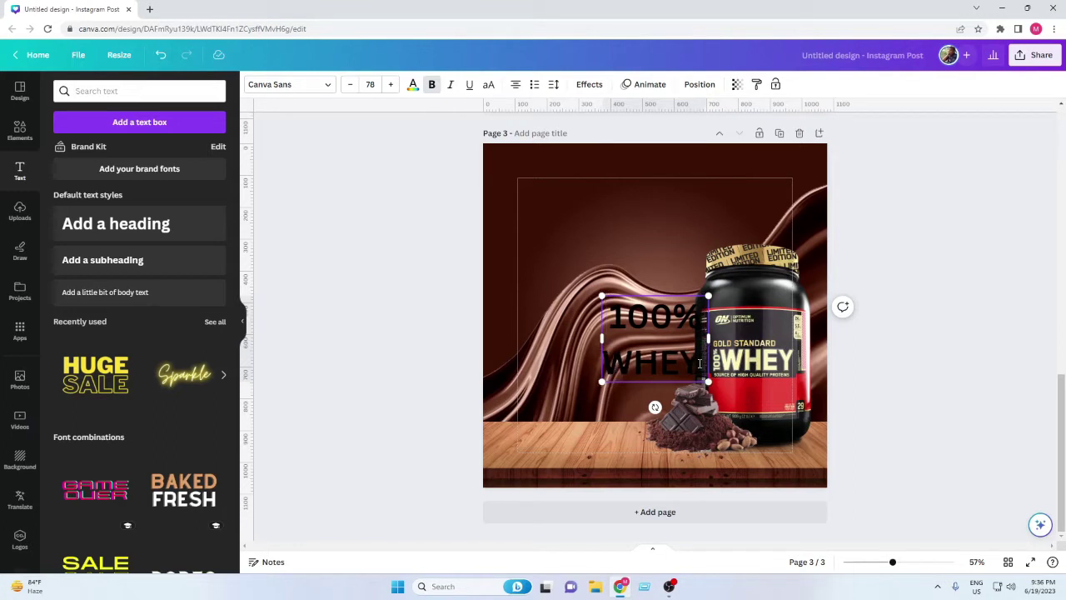
type("PROTE")
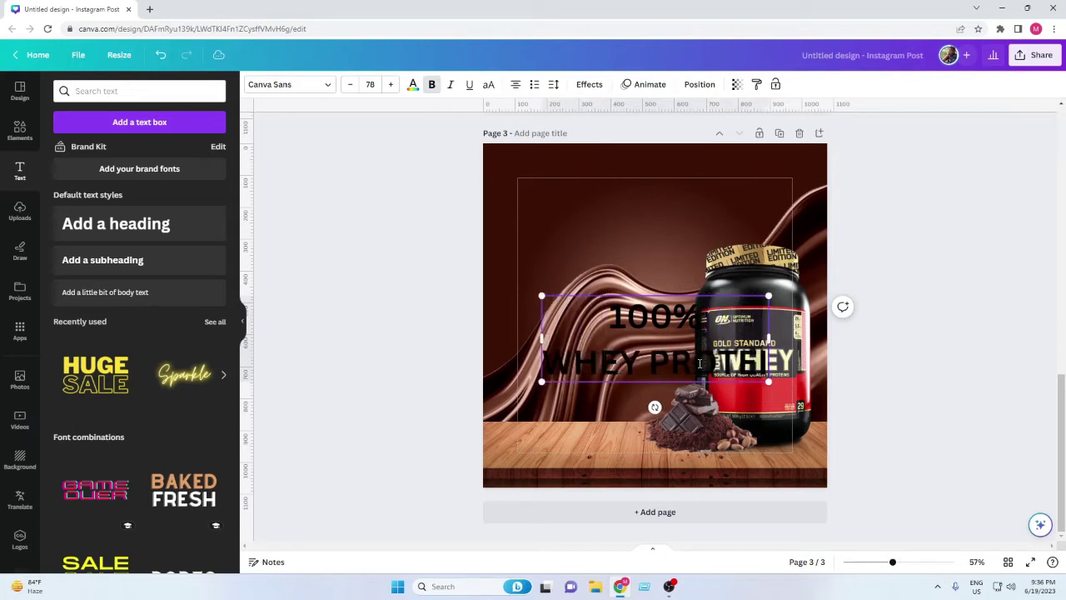
type("IN")
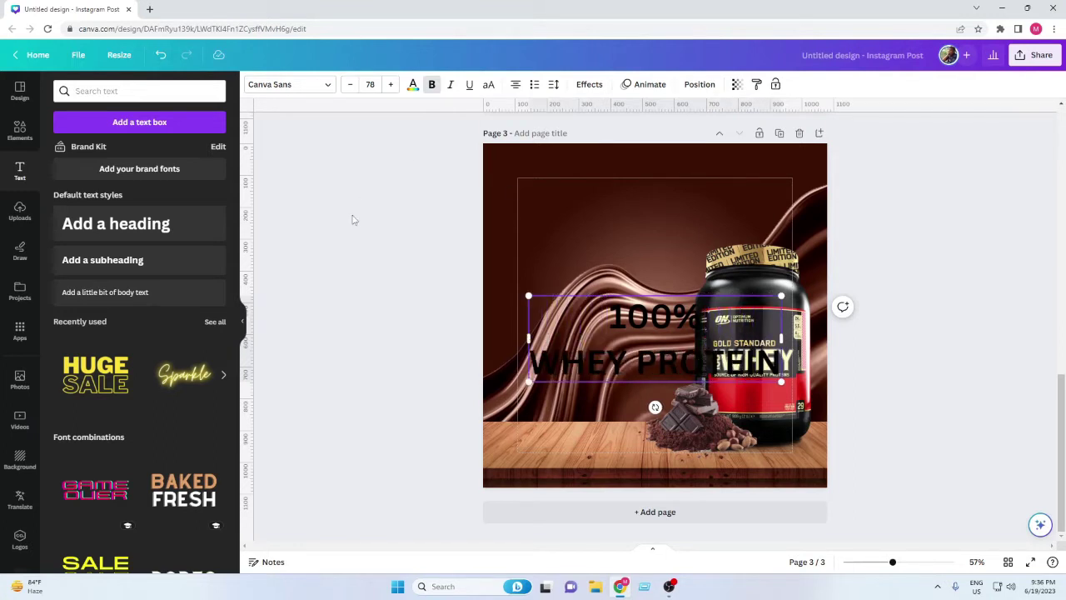
Left-align the "100% WHEY PROTEIN" heading and color it white.
left_click(515, 84)
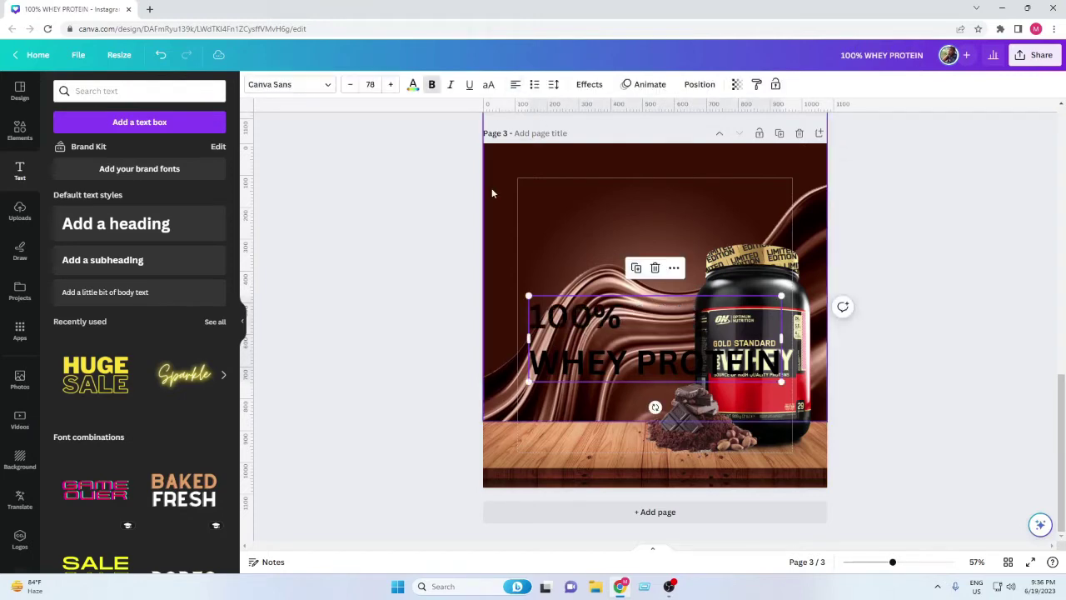
left_click(412, 86)
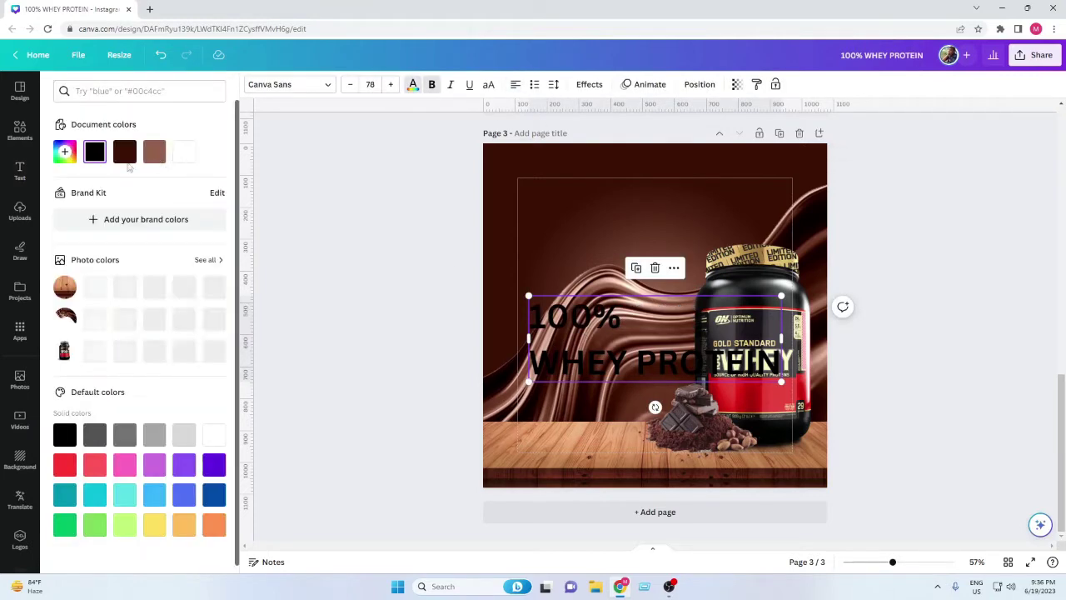
left_click(183, 152)
left_click(404, 269)
left_click(575, 325)
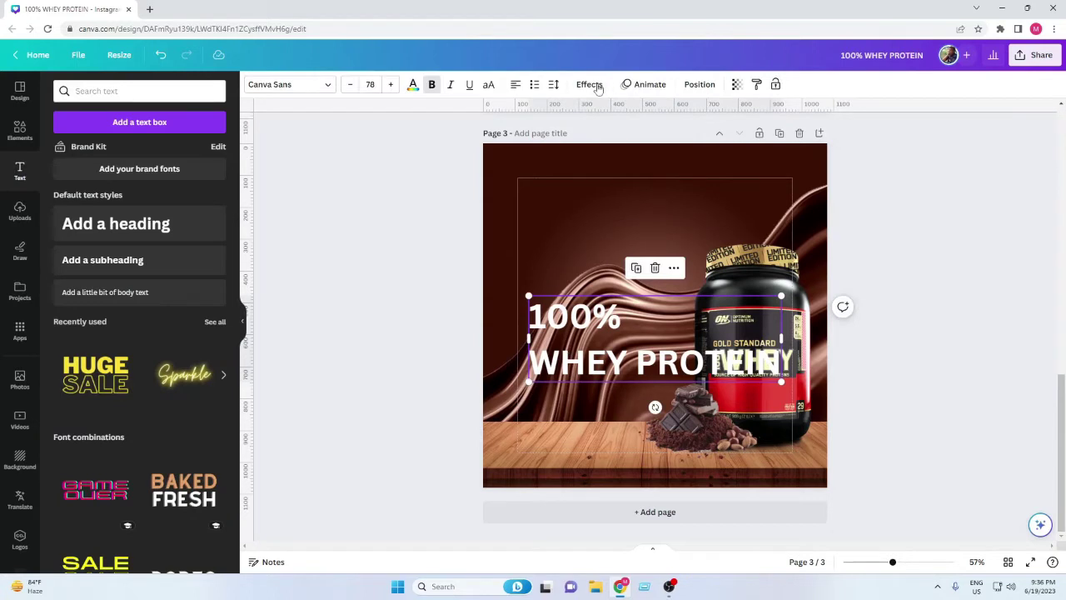
Tighten the heading's line spacing and change its font to League Spartan.
left_click(554, 87)
left_click_drag(620, 163, 589, 165)
left_click(432, 218)
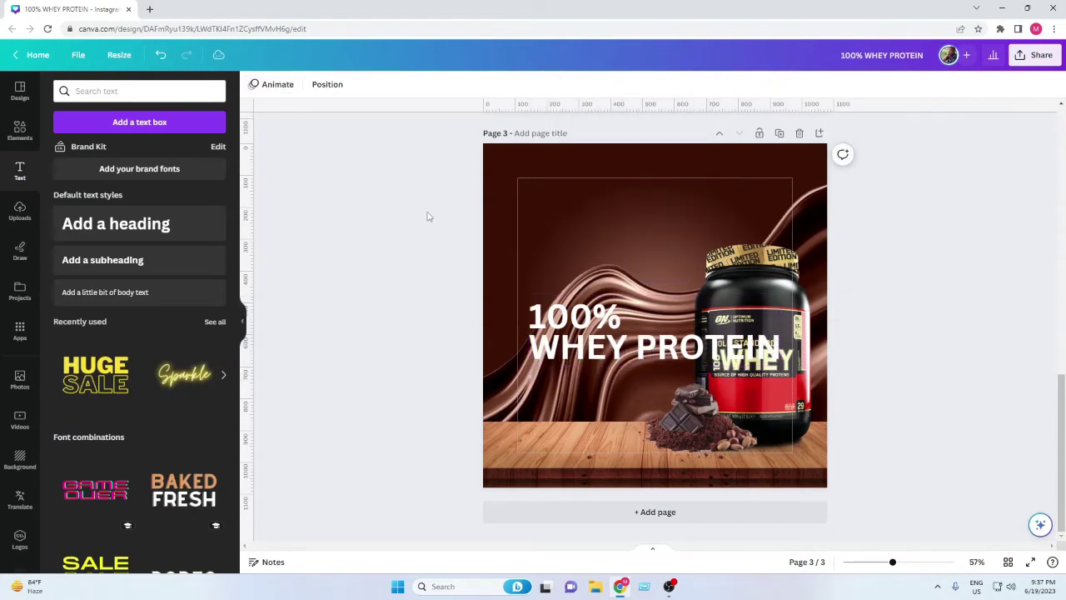
left_click(546, 329)
left_click(320, 90)
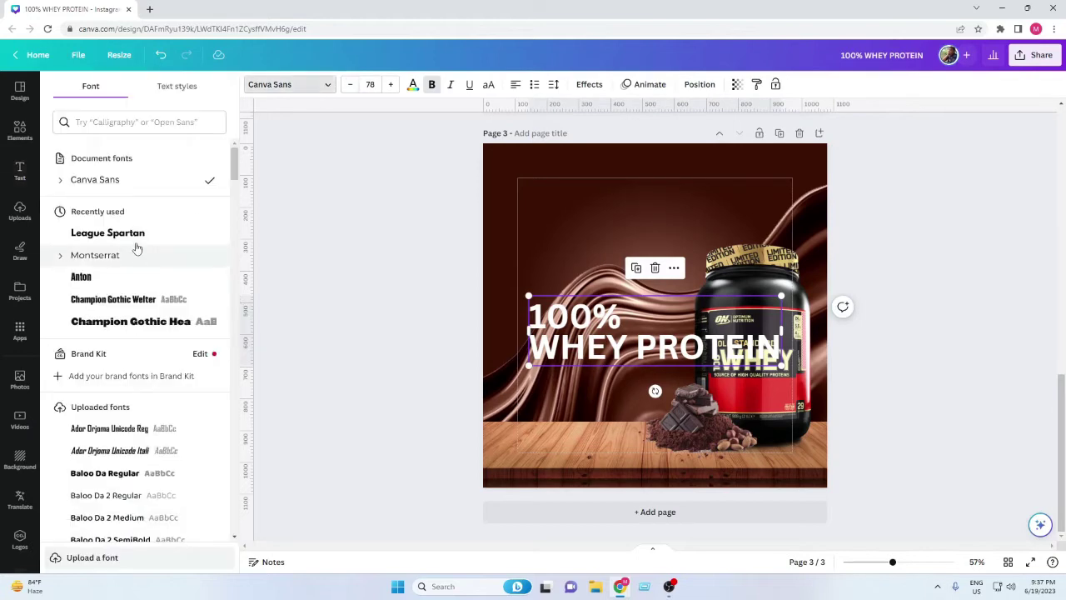
left_click(131, 238)
left_click(438, 324)
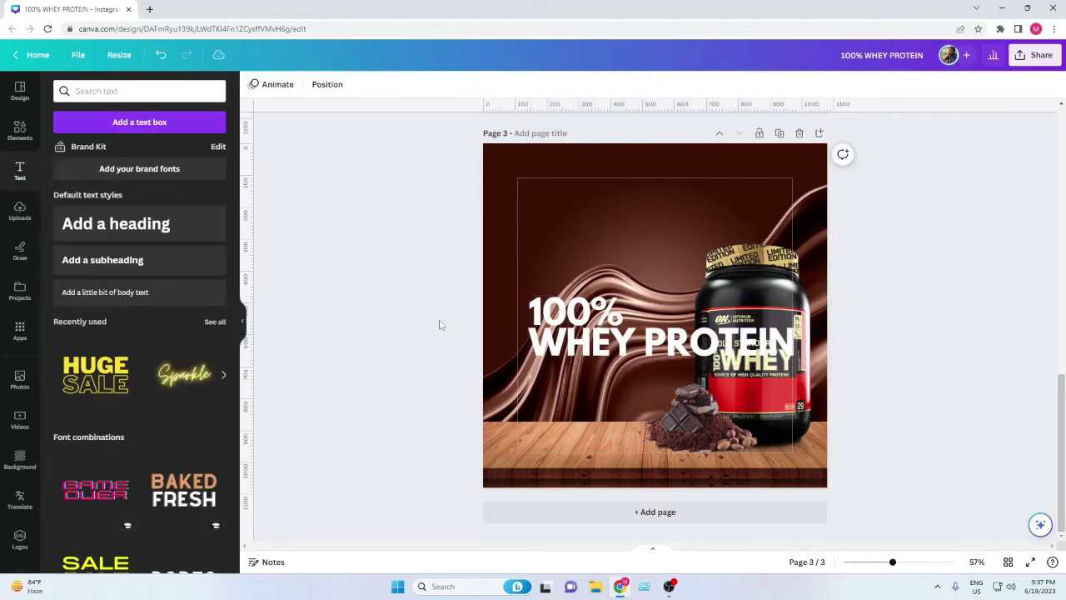
Move the heading to the upper-left corner of the page margins and scale it down to font size 49.4.
left_click_drag(569, 343, 559, 227)
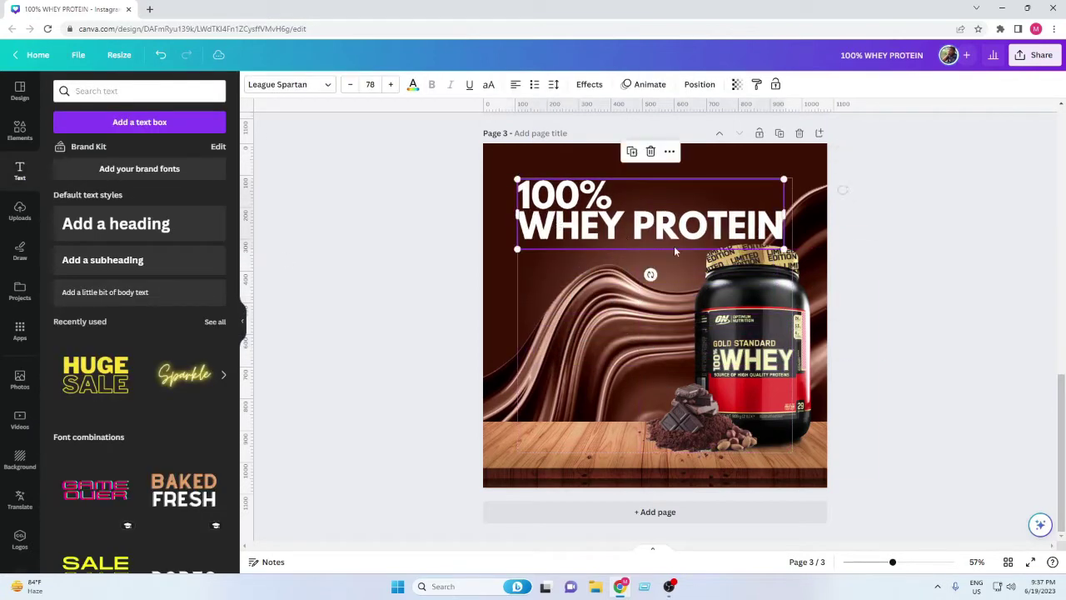
left_click_drag(783, 247, 687, 221)
left_click(457, 276)
left_click(546, 219)
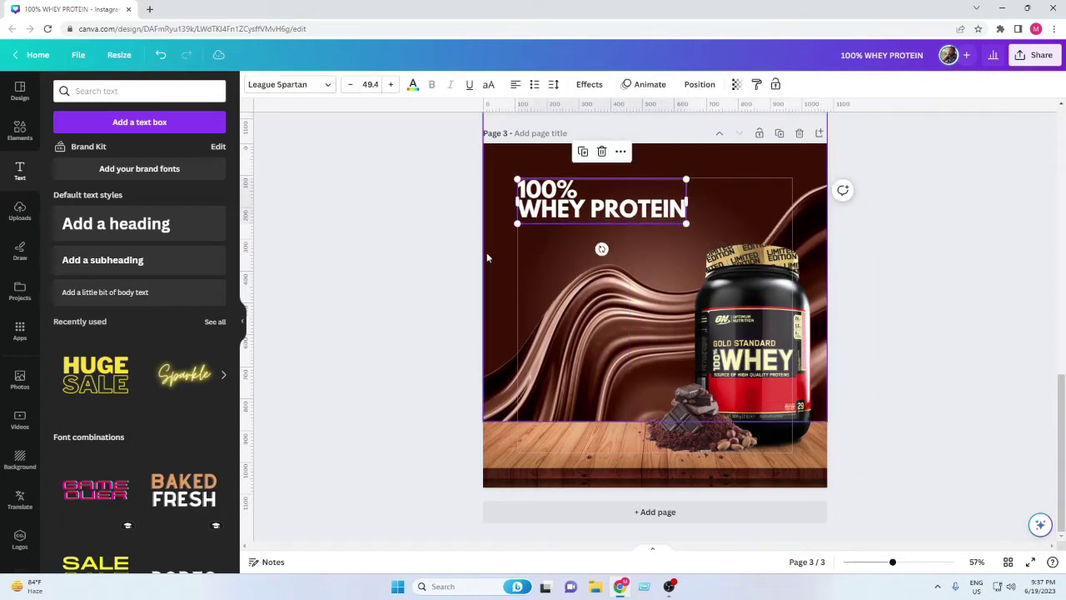
left_click(440, 254)
Duplicate the heading, place the copy directly below the original and replace its text with "908g".
left_click(583, 219)
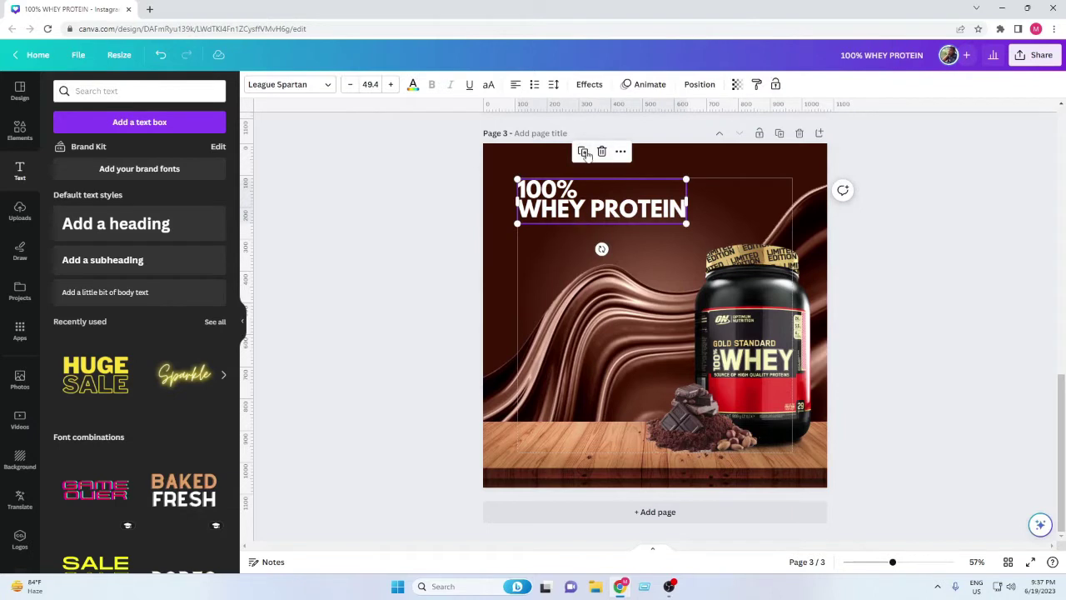
left_click_drag(584, 219, 586, 263)
left_click(577, 242)
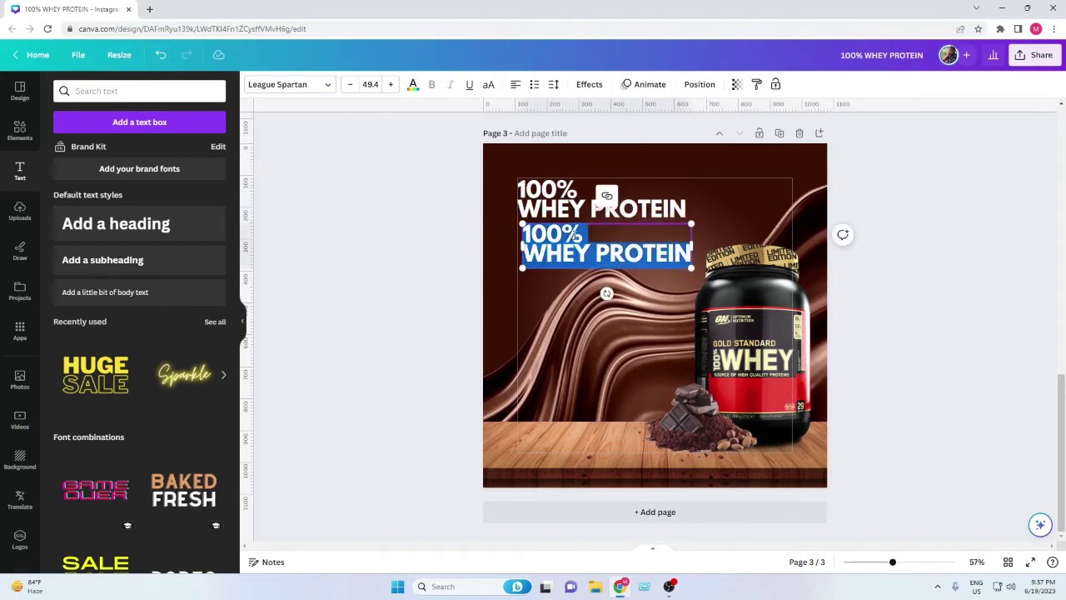
type("90")
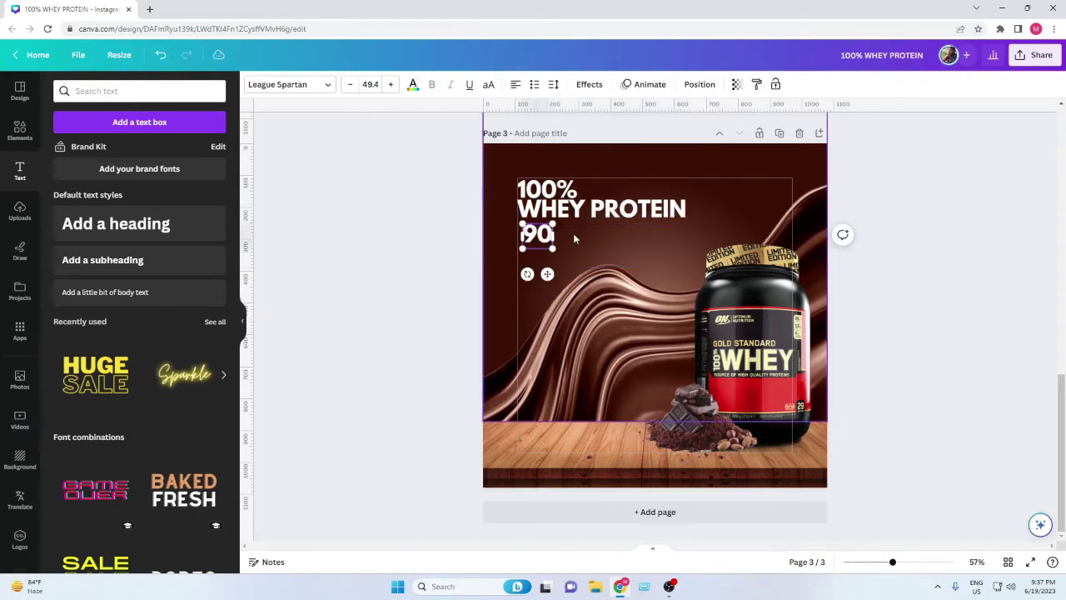
type("8g")
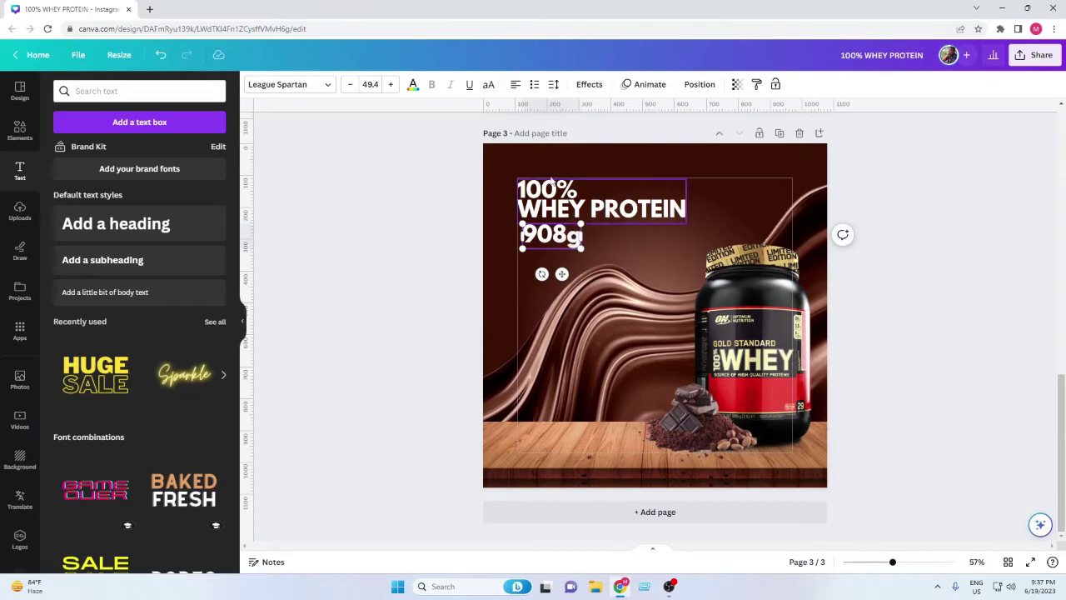
left_click(459, 269)
Place the "908g" text right after "WHEY PROTEIN" on the same line and scale it to font size 37.9.
left_click_drag(546, 242, 714, 219)
left_click(425, 253)
left_click(663, 254)
left_click(713, 218)
key("Escape")
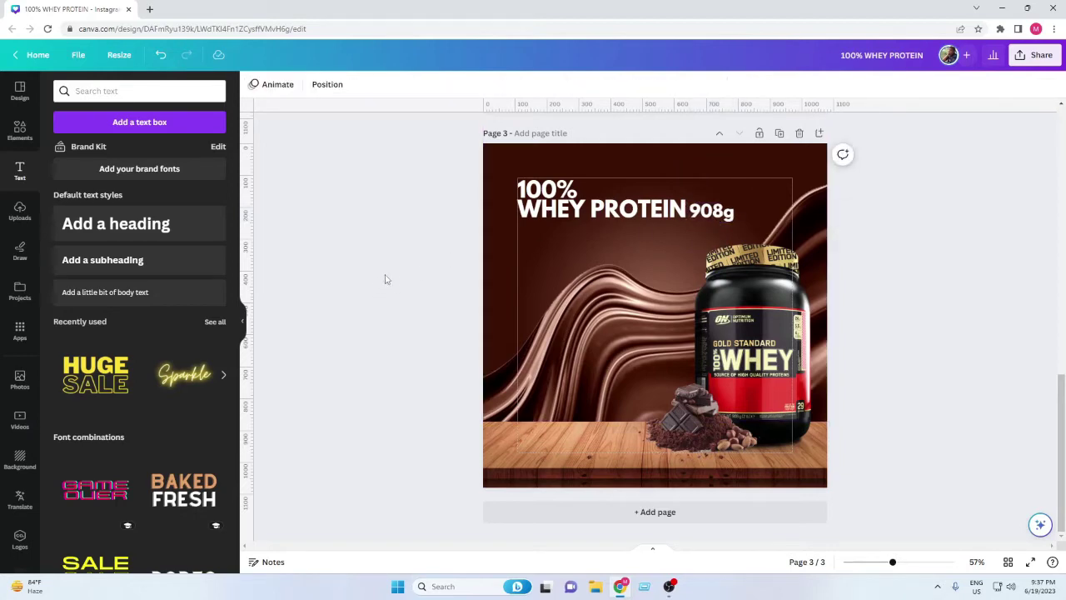
Duplicate the "908g" text below the heading, change the copy to "limited edition" and make it all uppercase.
left_click(712, 210)
left_click_drag(713, 211, 616, 267)
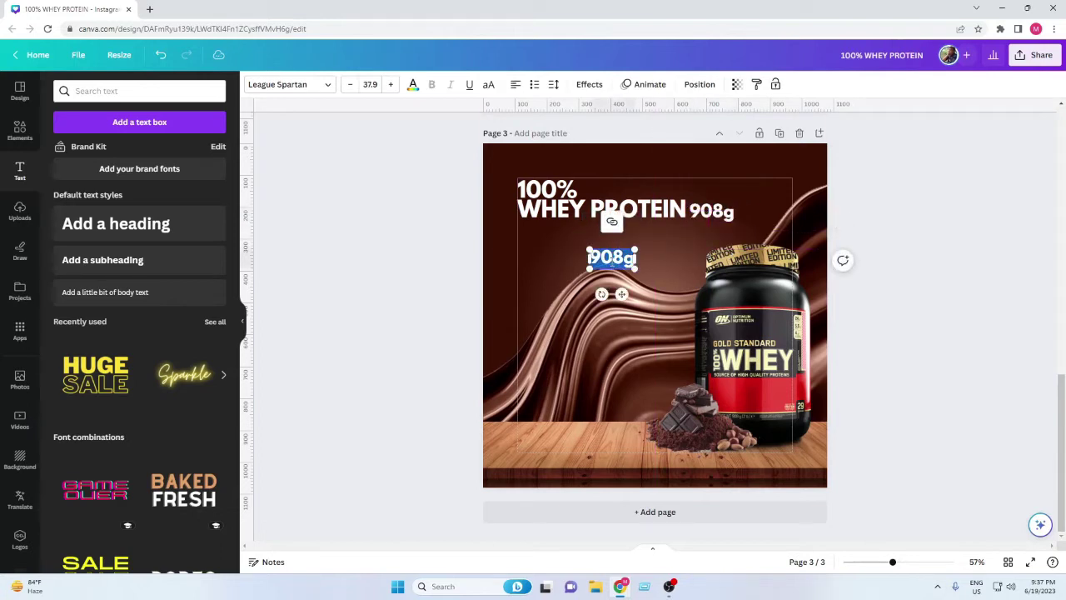
type("limited")
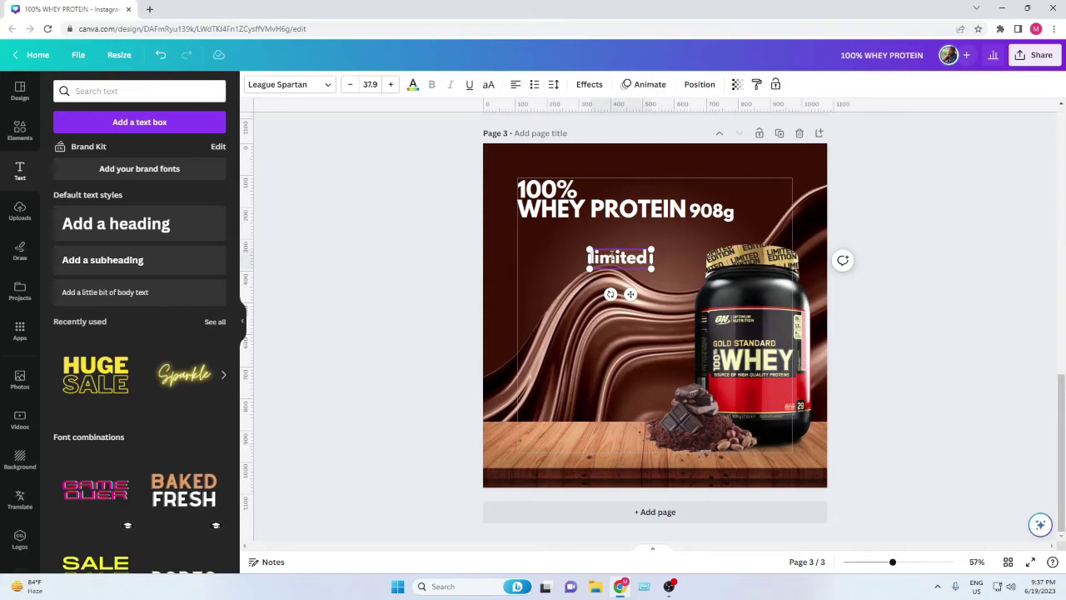
type(" edition")
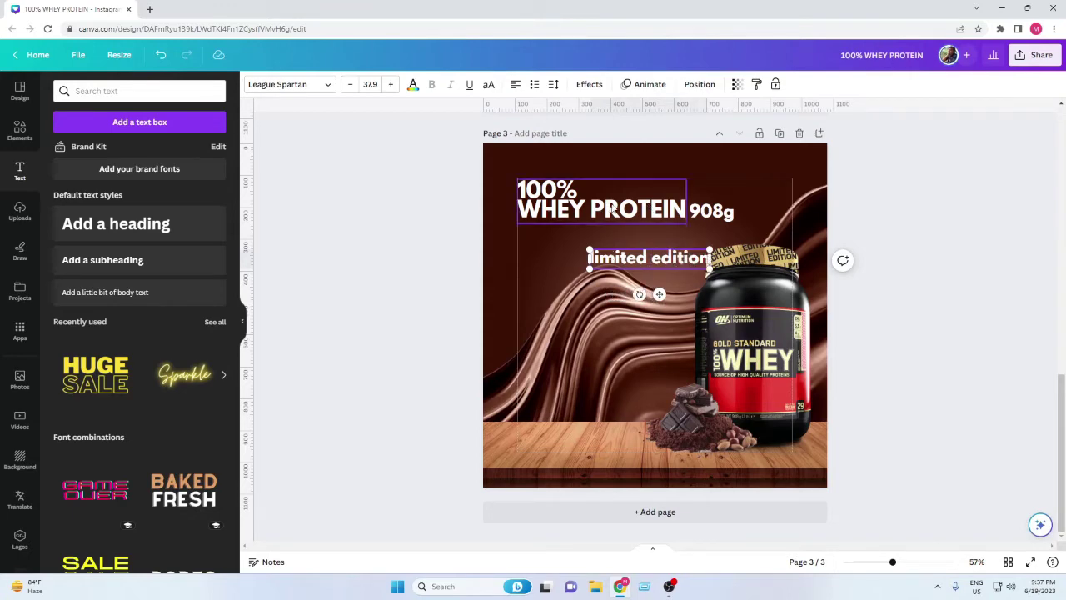
key("Escape")
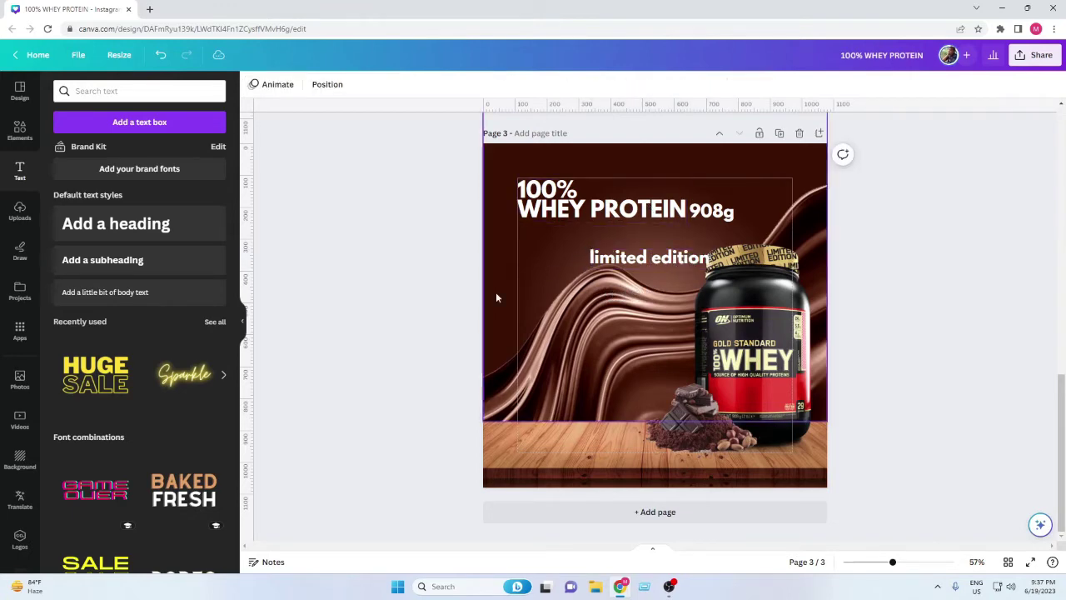
left_click(490, 84)
left_click(503, 236)
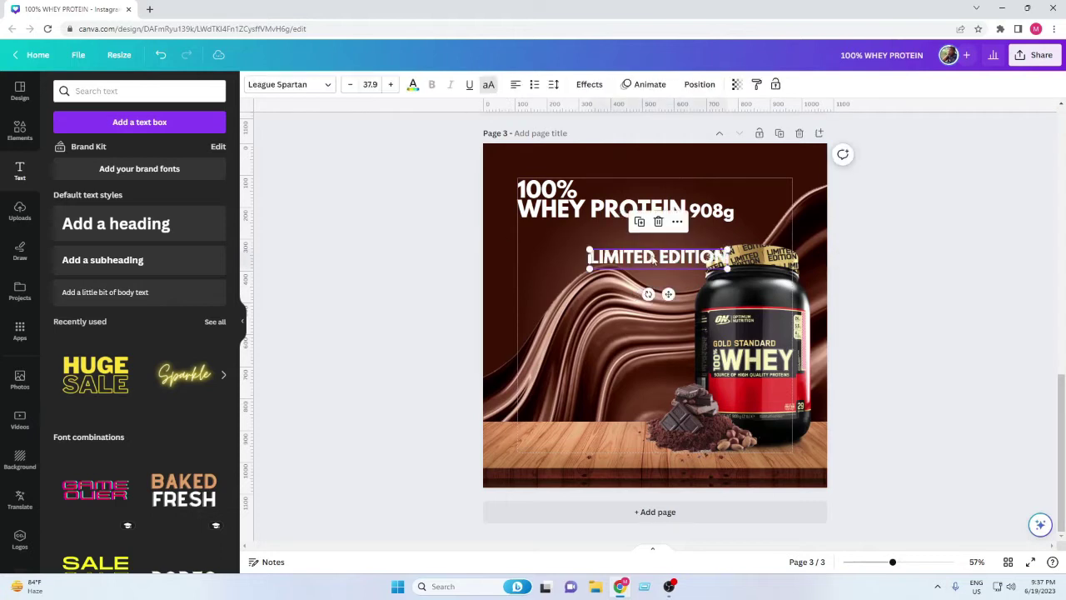
Place "LIMITED EDITION" just under "WHEY PROTEIN", aligned to its left edge, and scale it to font size 31.9.
left_click_drag(590, 255, 579, 228)
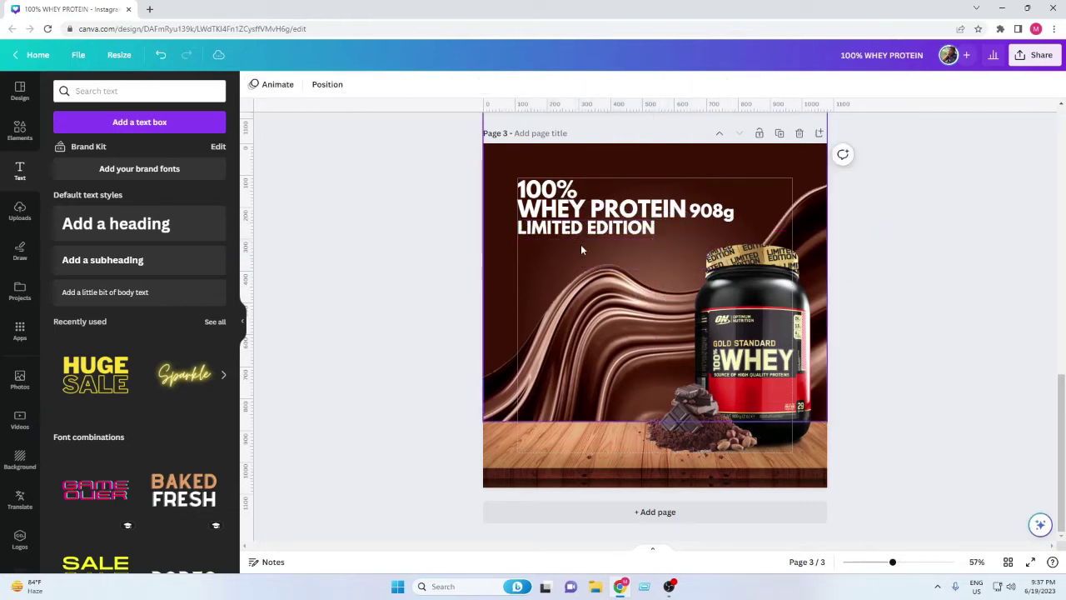
left_click_drag(655, 242, 633, 240)
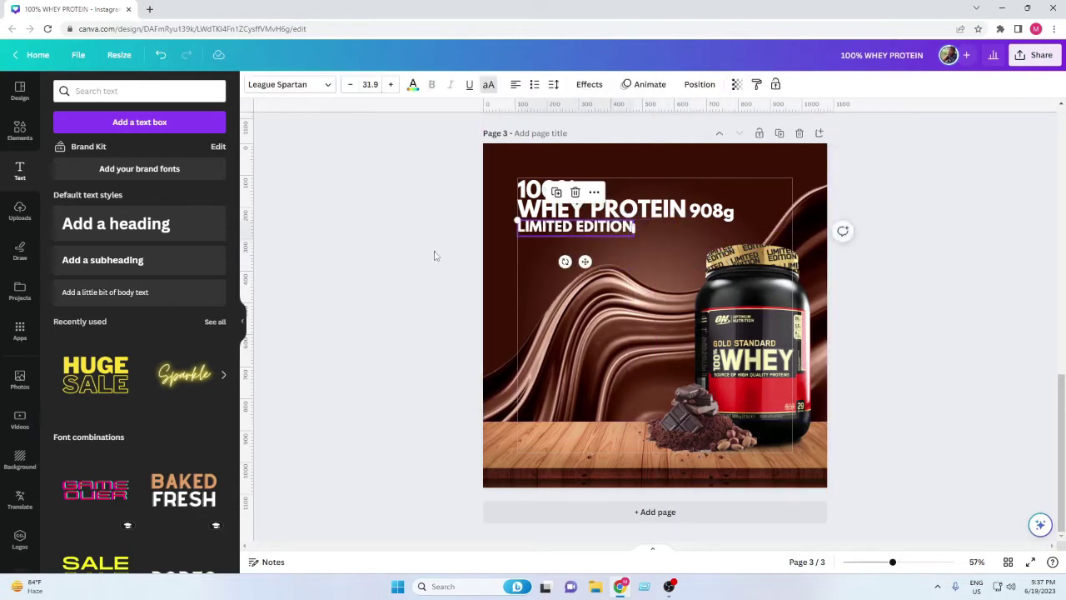
left_click(441, 268)
left_click(559, 233)
left_click(436, 280)
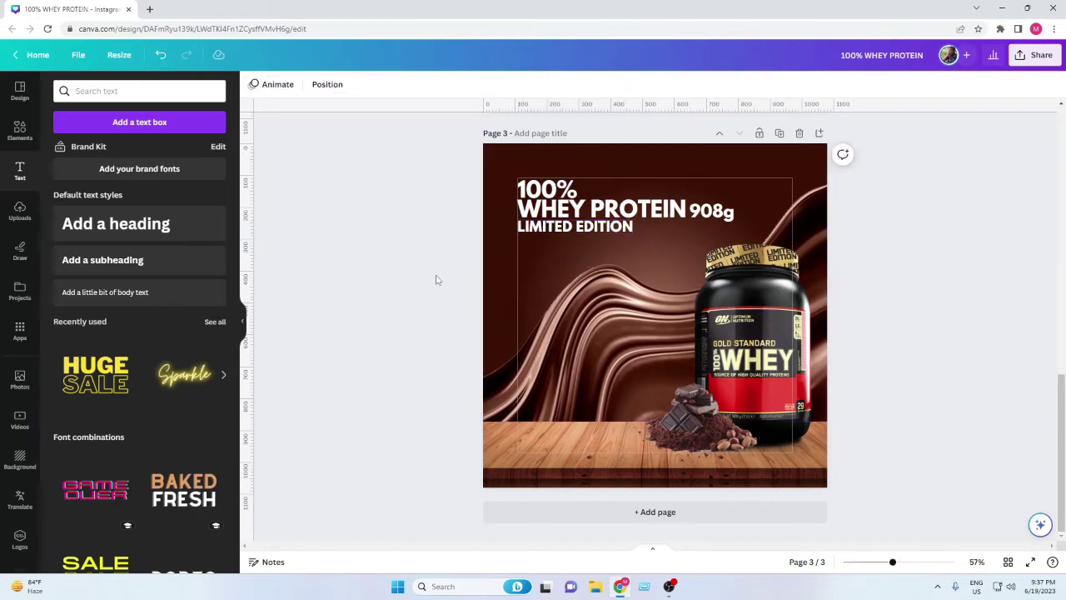
left_click(541, 232)
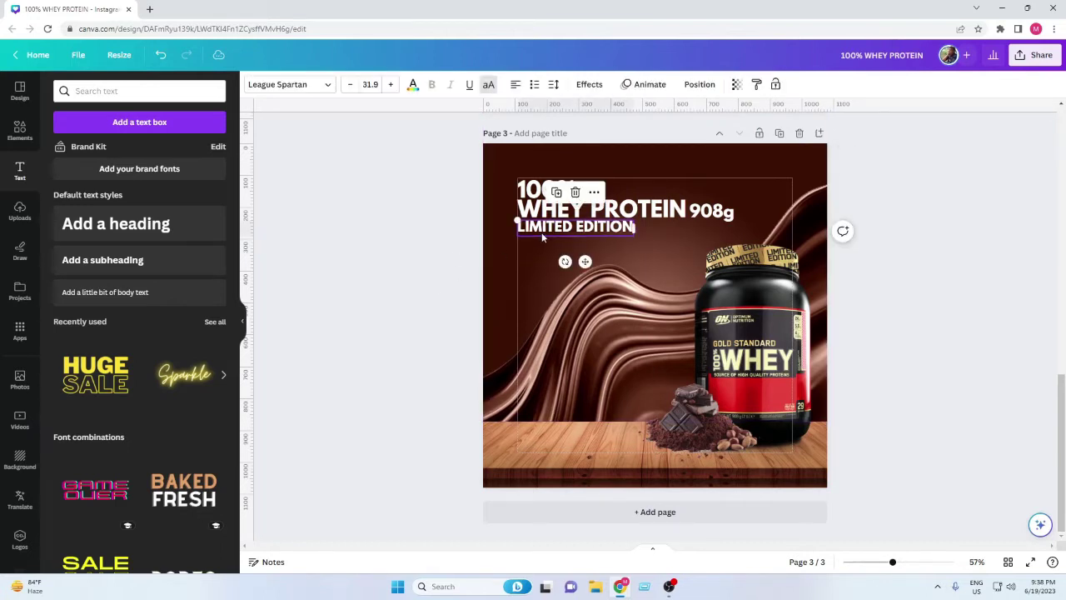
left_click(472, 244)
left_click(486, 238)
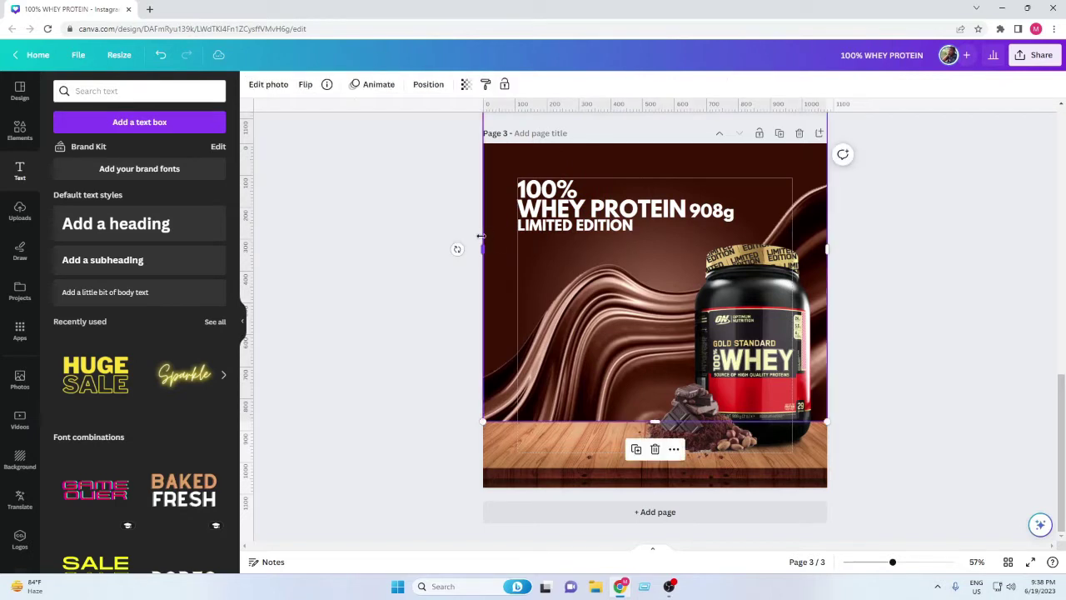
Scale the "LIMITED EDITION" text down slightly, keeping it aligned with the left edge of "WHEY PROTEIN".
left_click(630, 233)
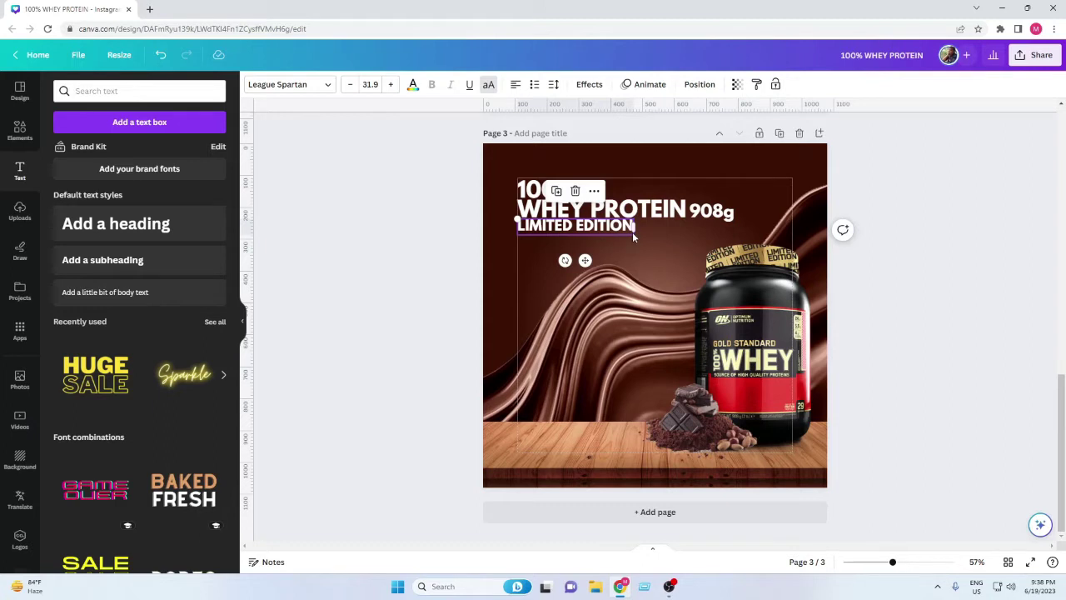
left_click_drag(518, 234, 571, 230)
left_click(455, 277)
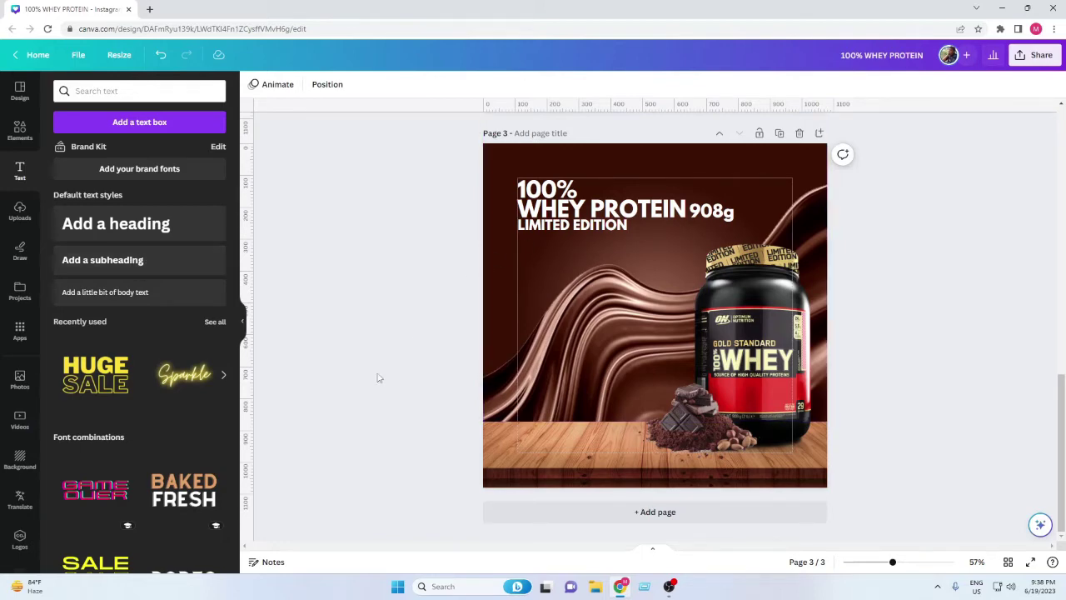
Add a subheading with the text "chocolate for" on the first line and "men and women" on the second.
left_click(109, 260)
type("d")
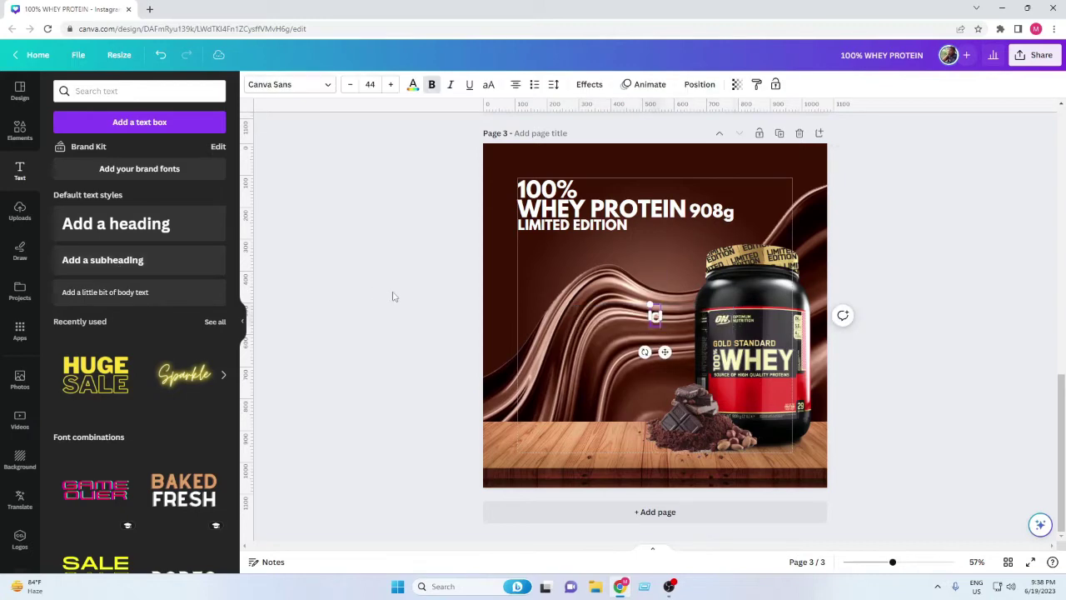
type("hocolate")
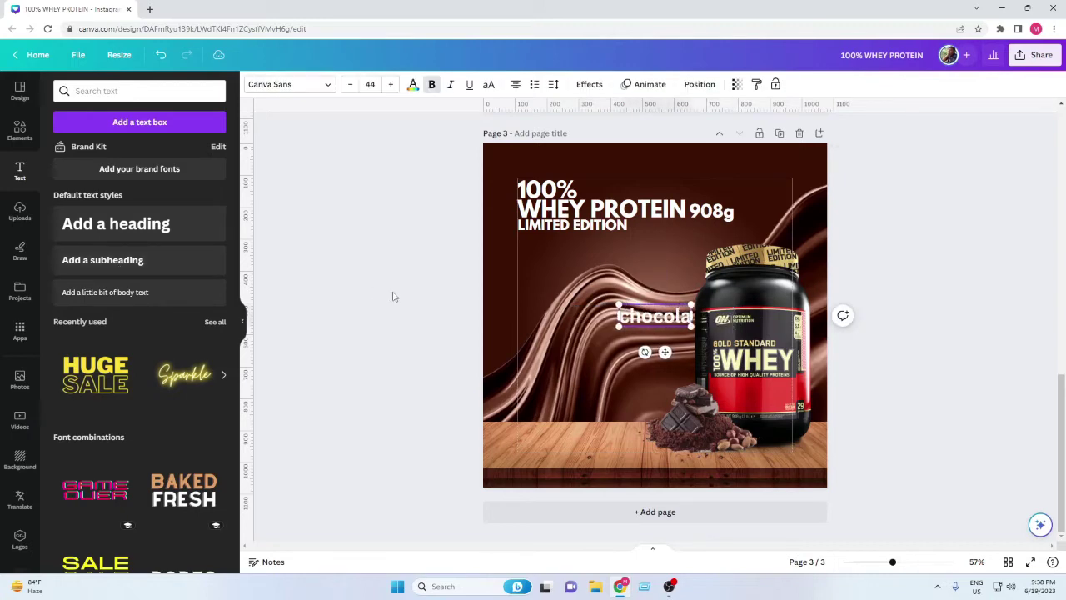
type(" for")
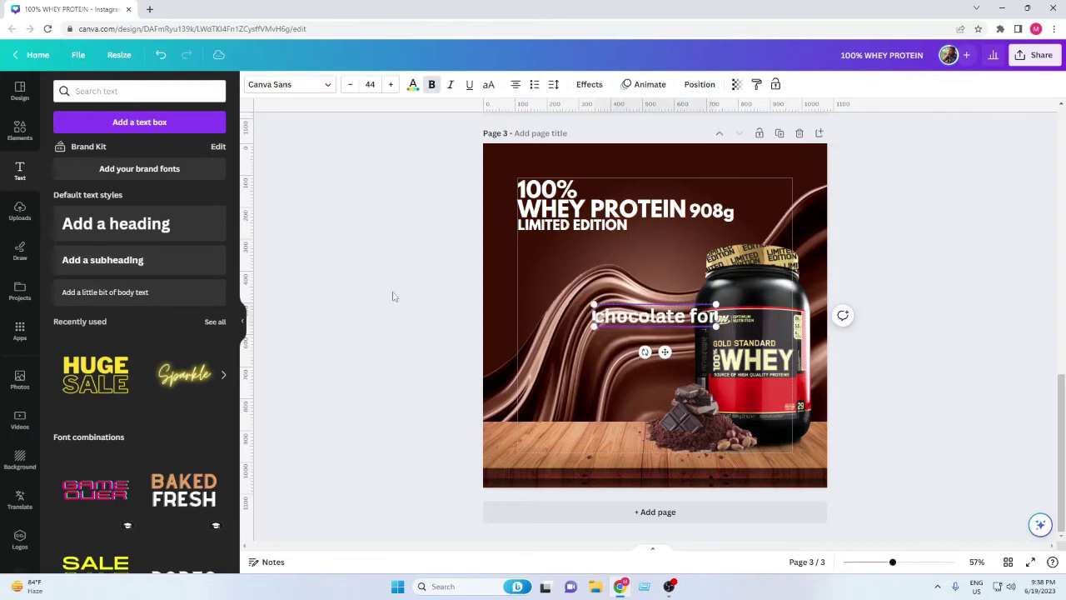
key("Return")
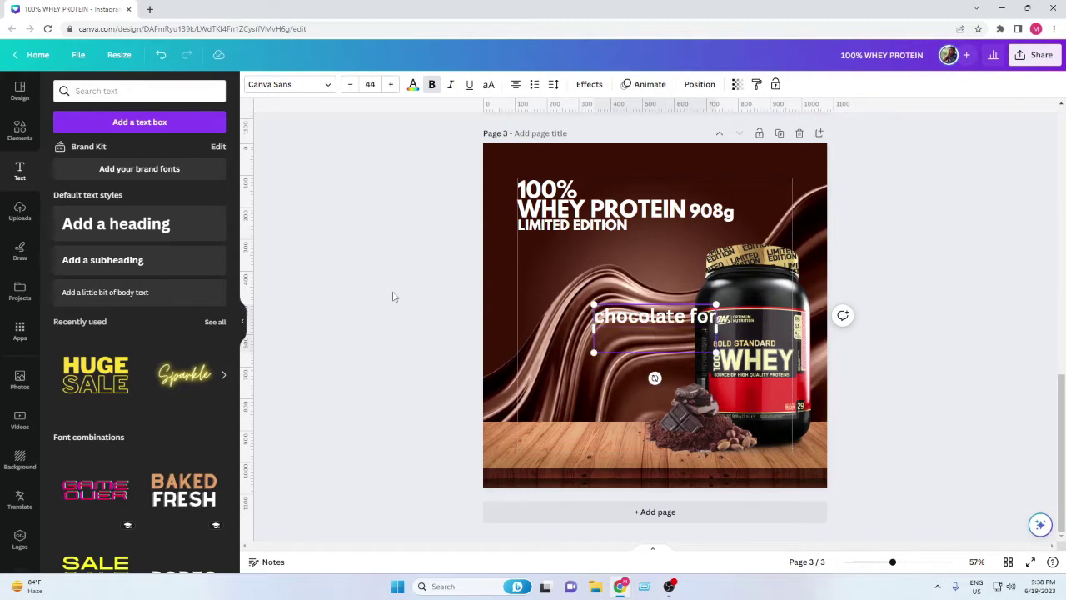
type("men and")
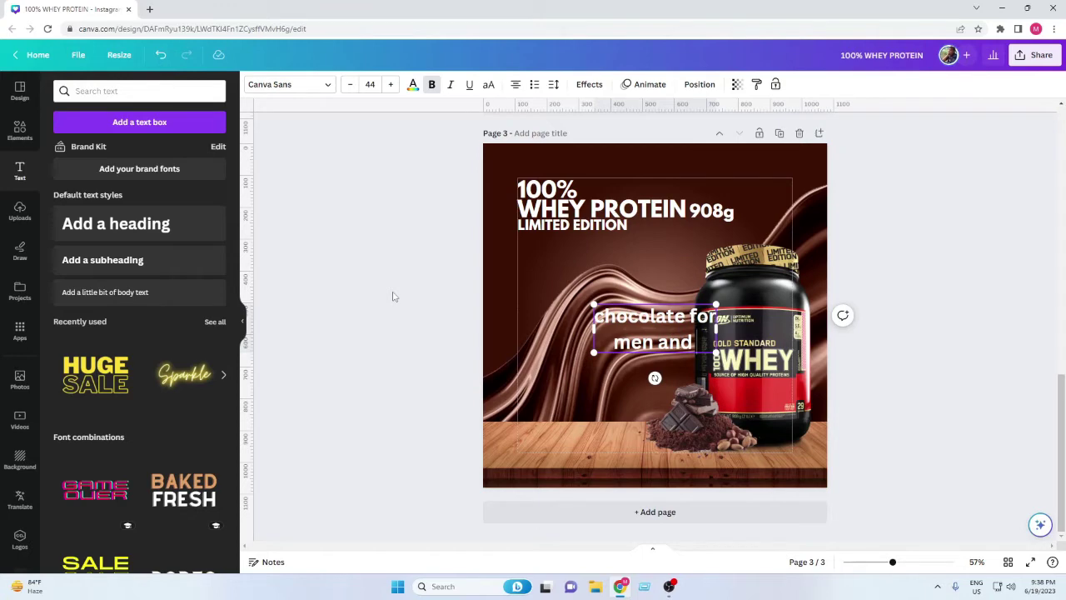
type(" women")
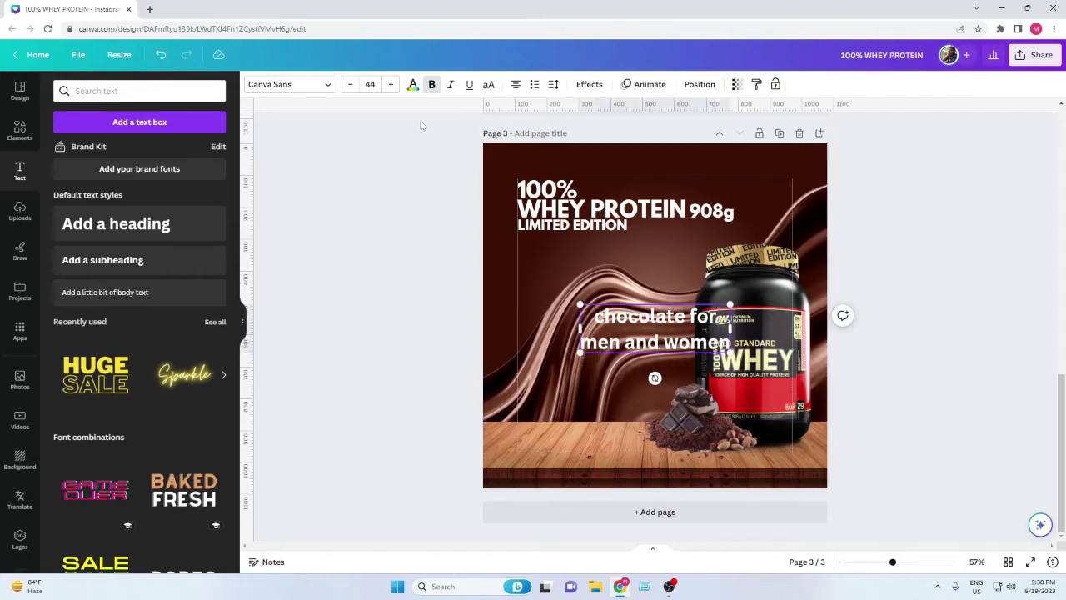
left_click(385, 315)
Left-align the "chocolate for men and women" subheading and make it all uppercase.
left_click(627, 325)
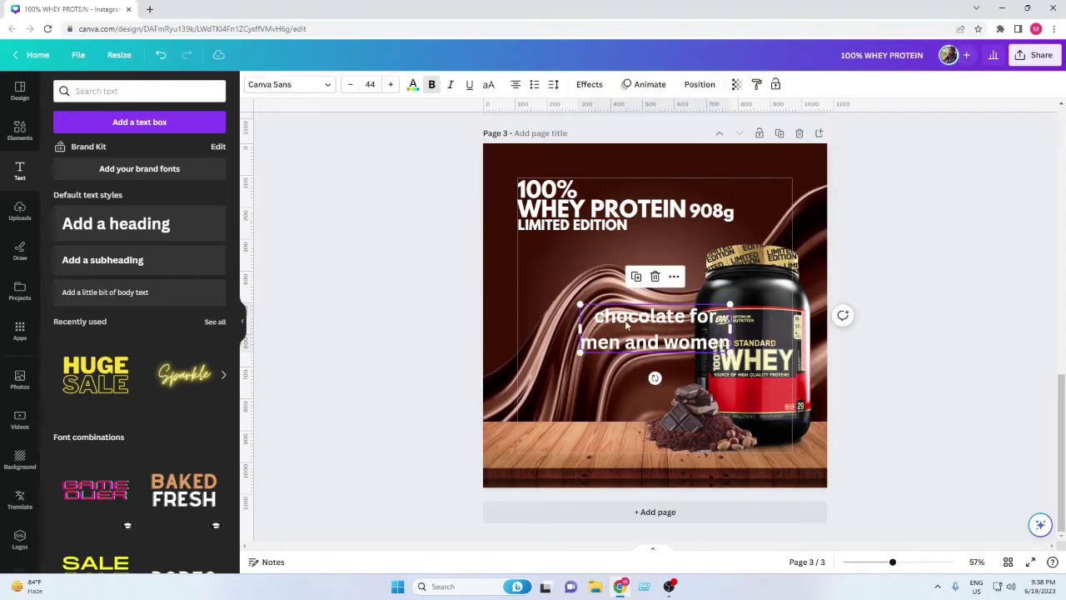
left_click(515, 86)
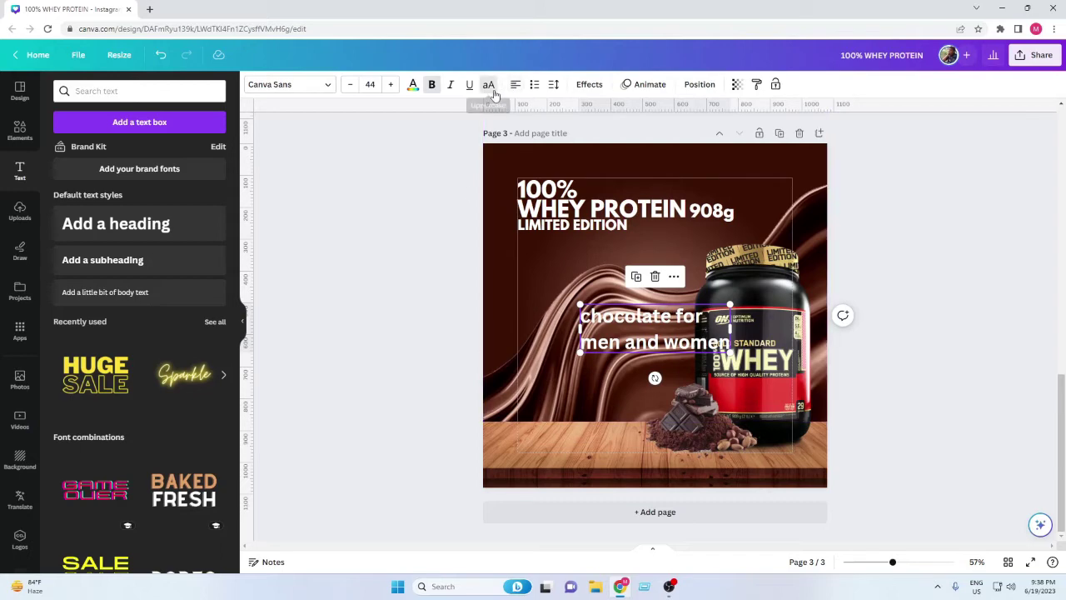
left_click(490, 86)
Set the font of the "CHOCOLATE FOR MEN AND WOMEN" text to Montserrat Regular.
left_click(317, 86)
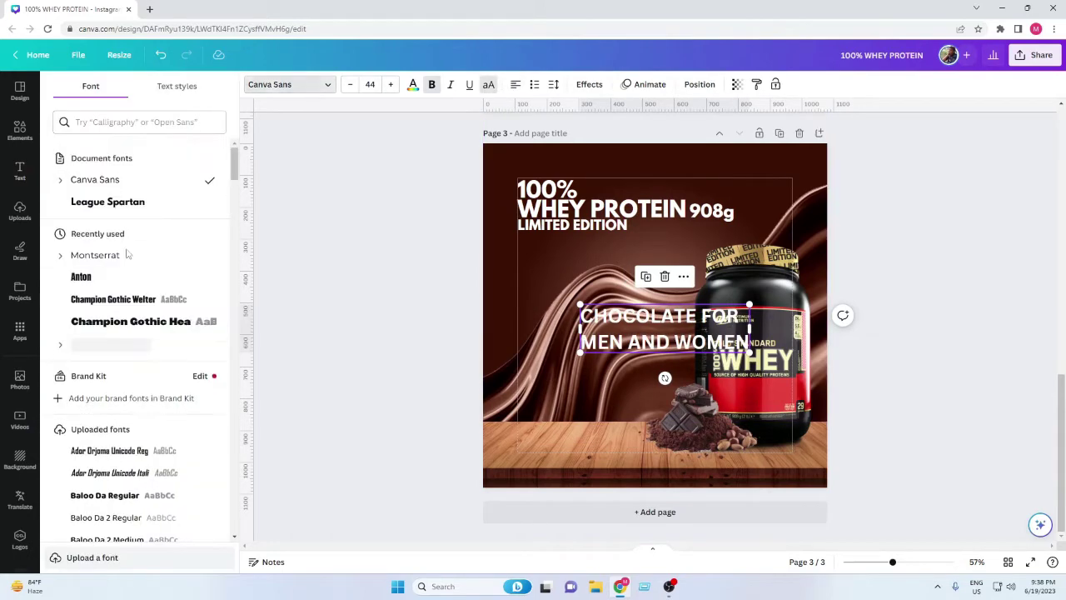
left_click(125, 255)
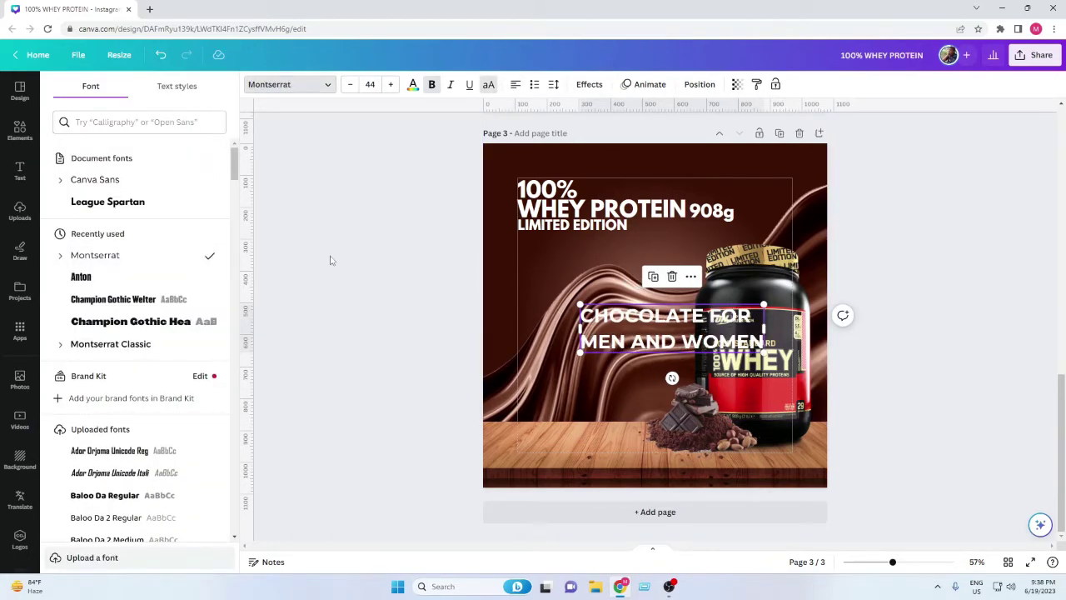
left_click(60, 255)
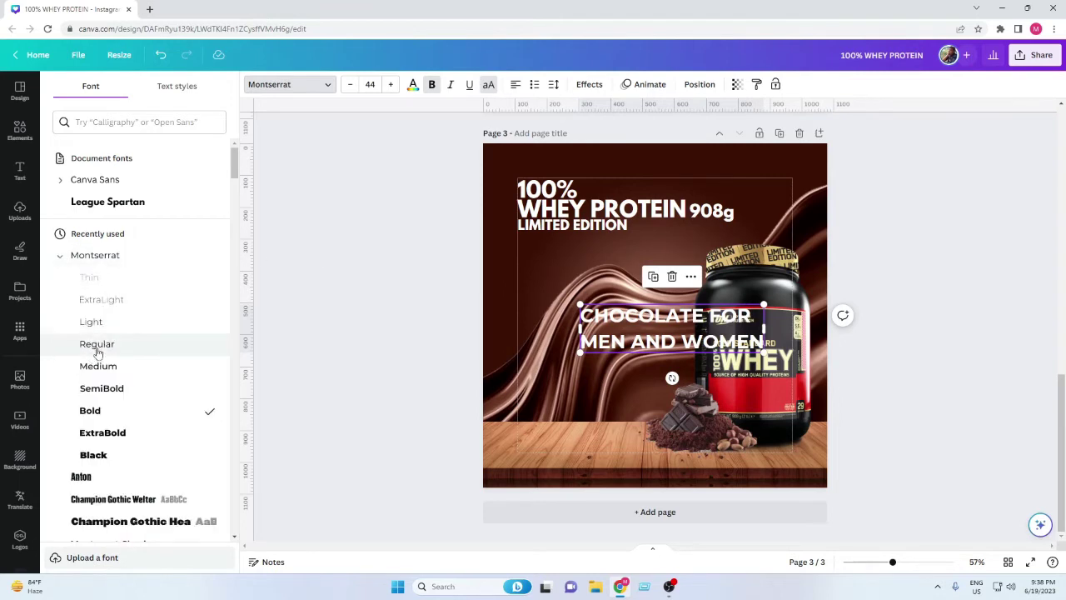
left_click(97, 349)
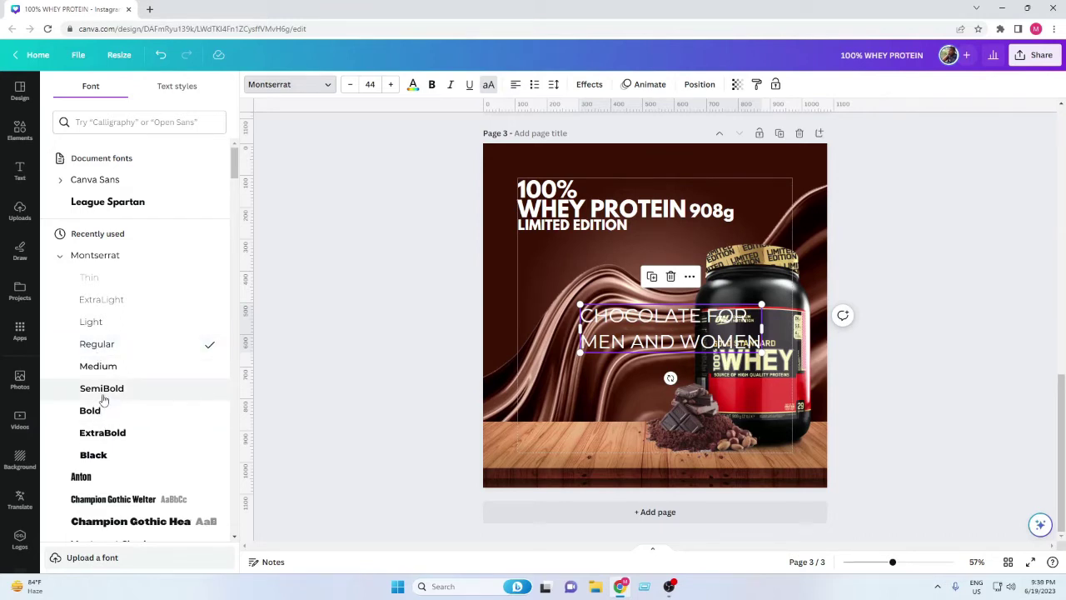
left_click(314, 356)
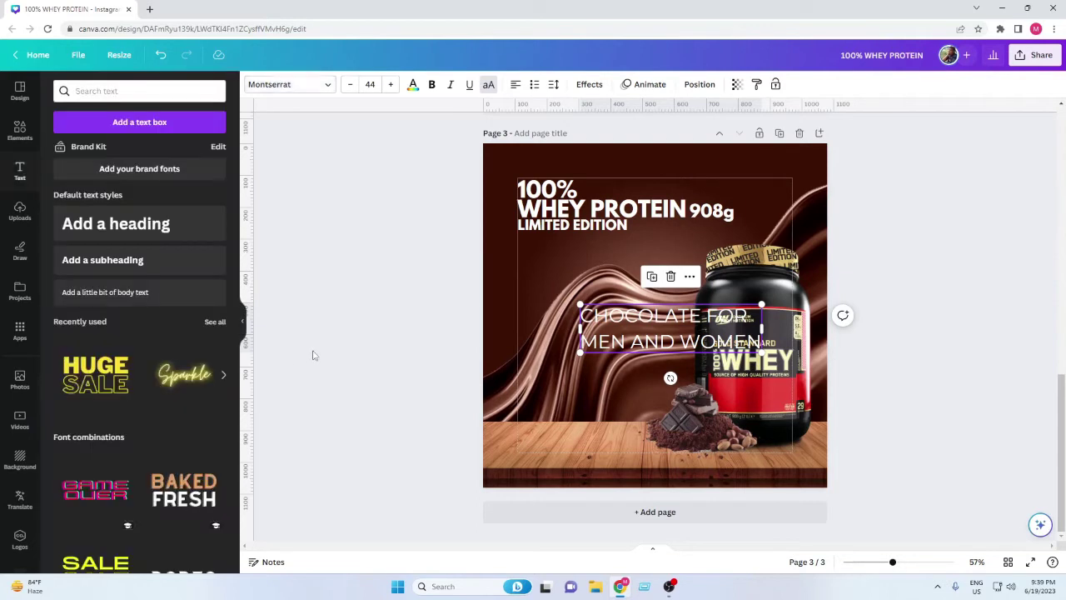
left_click(313, 356)
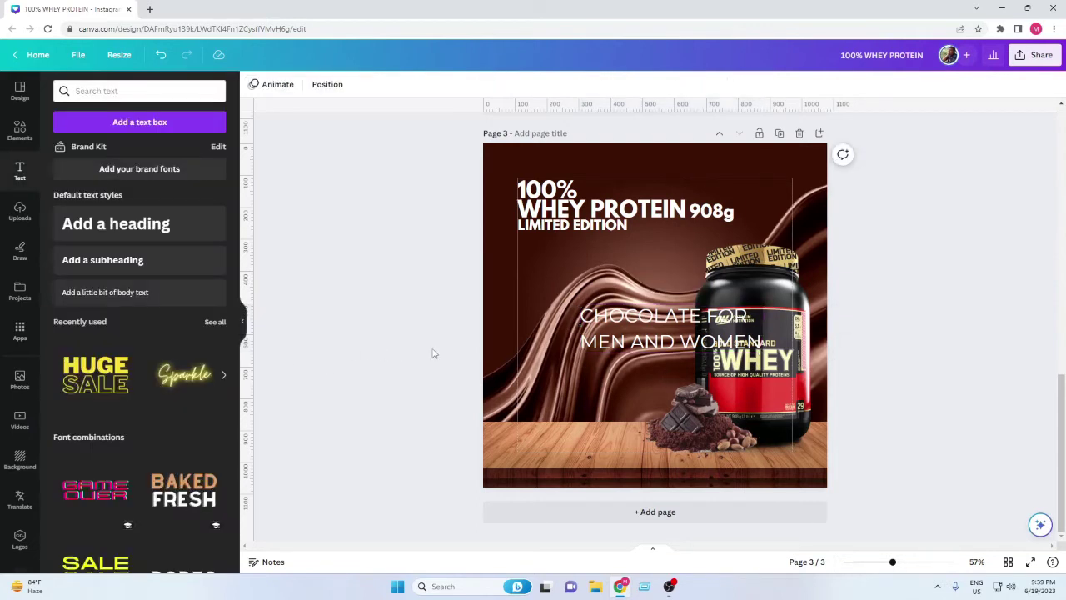
Tighten the subheading's line spacing, place it left-aligned below "LIMITED EDITION" and scale it to font size 26.5.
left_click(650, 333)
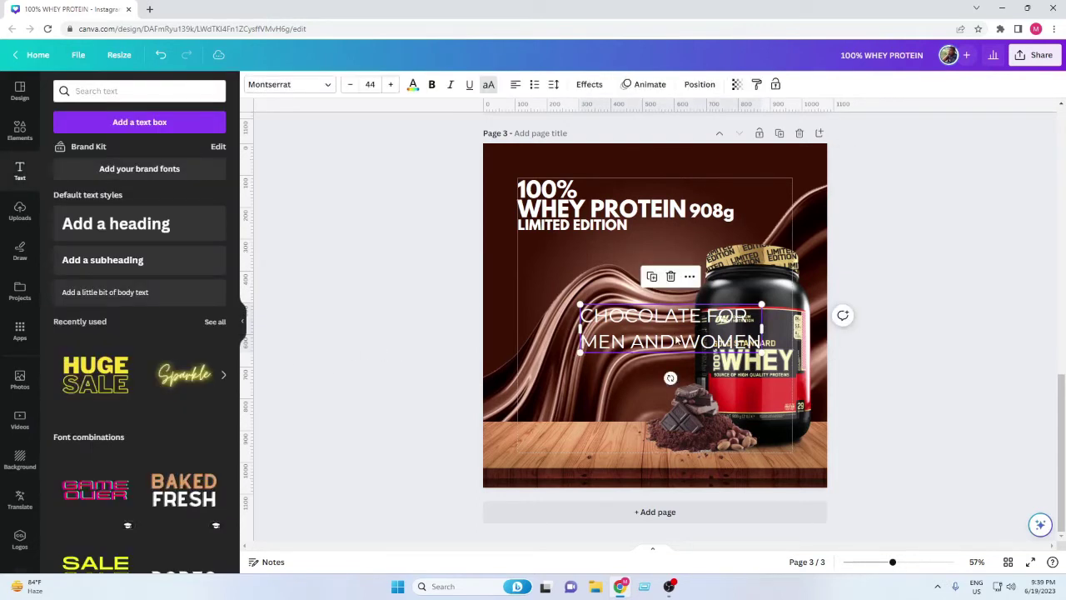
left_click(555, 86)
left_click_drag(624, 168, 588, 167)
left_click(421, 275)
left_click_drag(608, 326, 546, 258)
left_click_drag(699, 271, 627, 256)
left_click(415, 287)
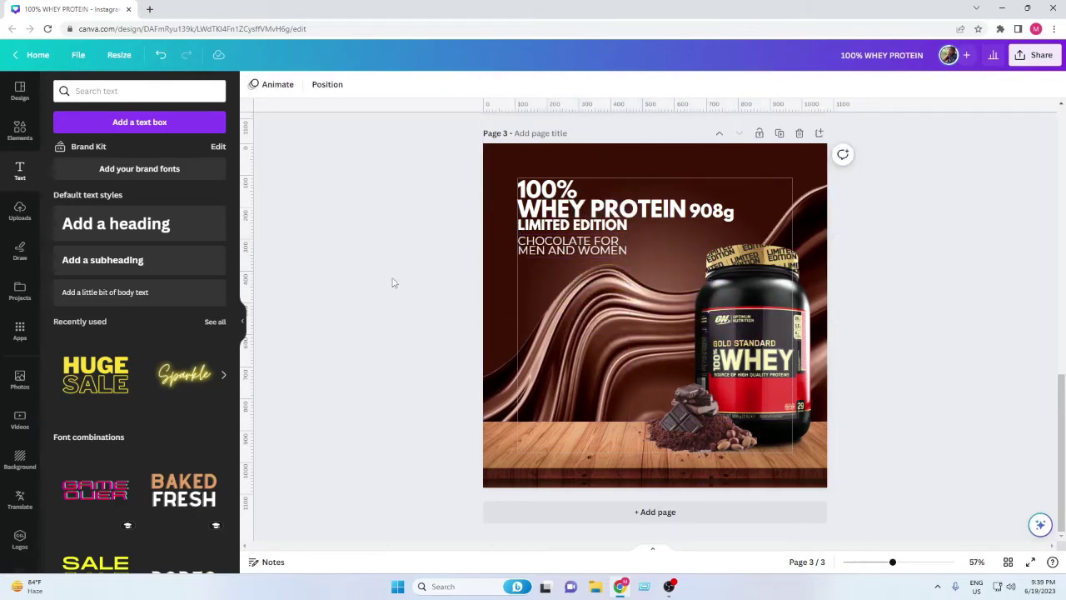
Move the "CHOCOLATE FOR MEN AND WOMEN" text slightly down and scale it to font size 24.2.
left_click(549, 256)
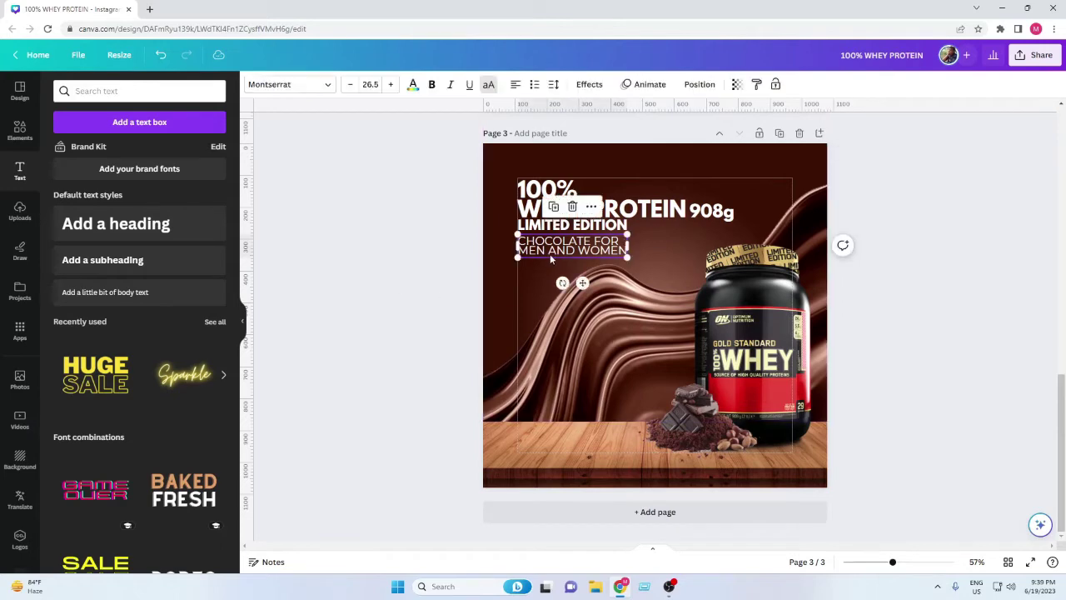
left_click_drag(550, 254, 550, 257)
left_click(392, 300)
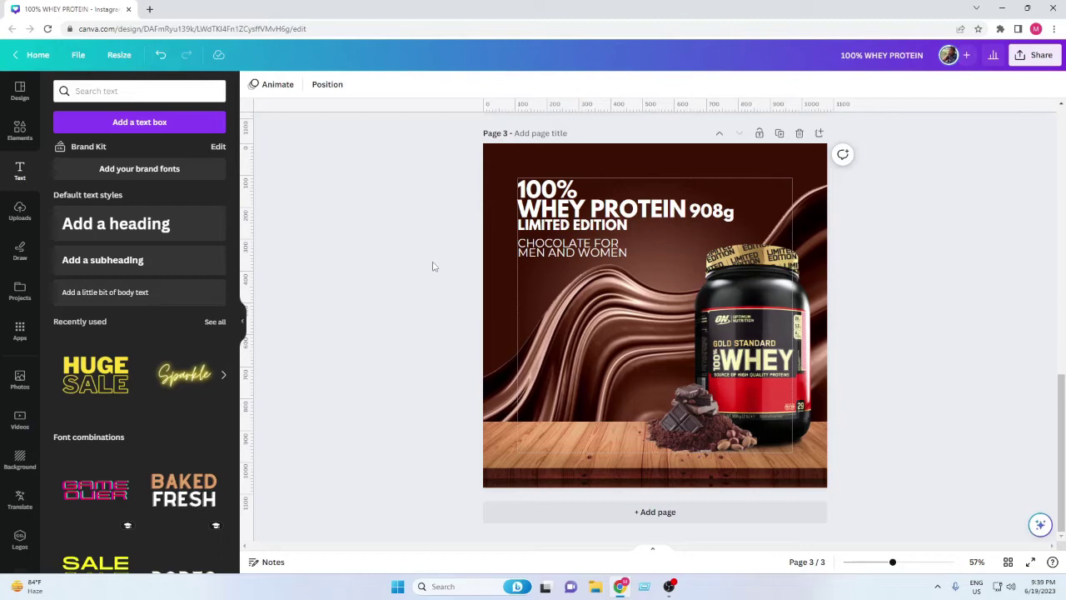
left_click(575, 256)
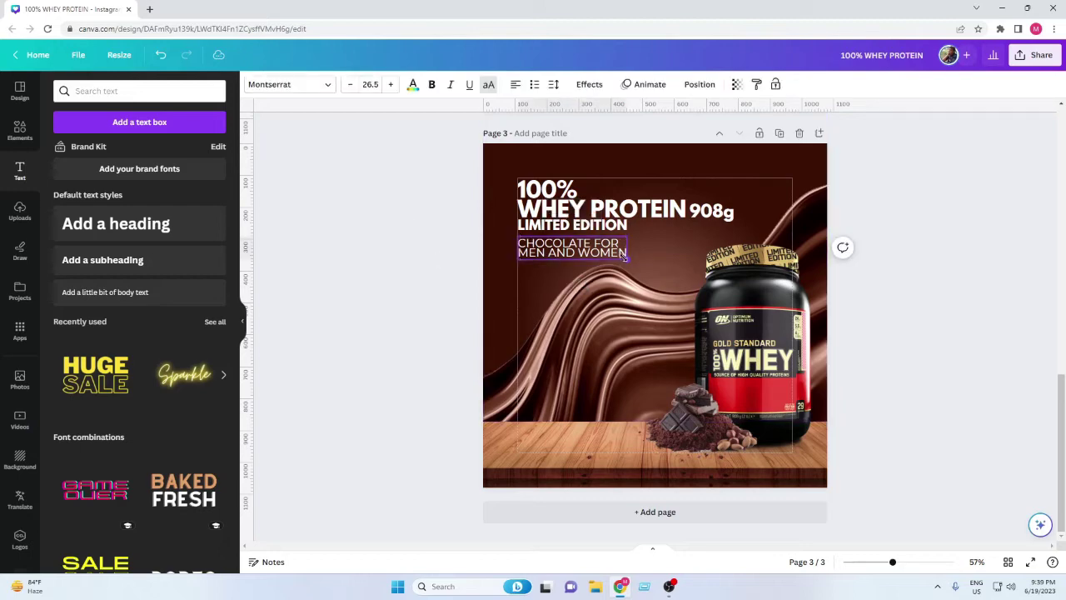
left_click_drag(626, 258, 617, 255)
left_click(419, 283)
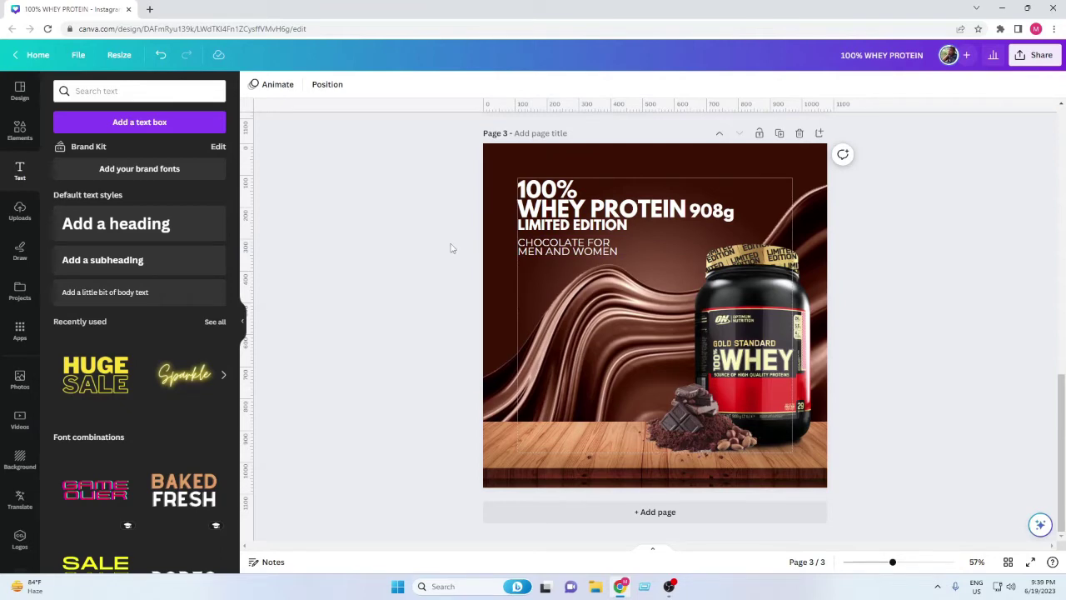
Add a circle shape from the elements library and shrink it to less than half its size over the chocolate wave.
left_click(20, 131)
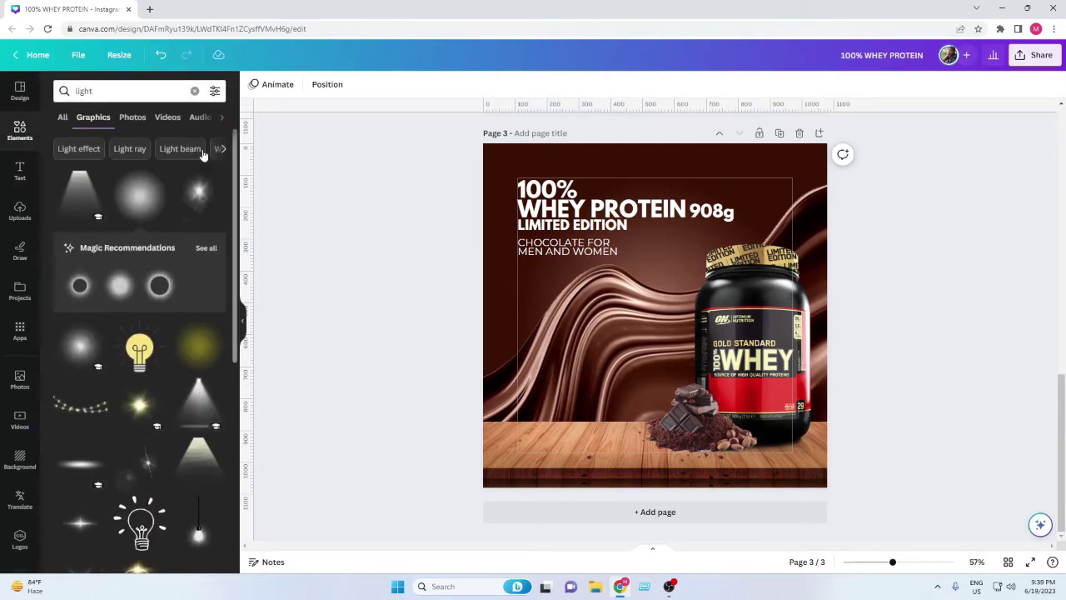
left_click(194, 91)
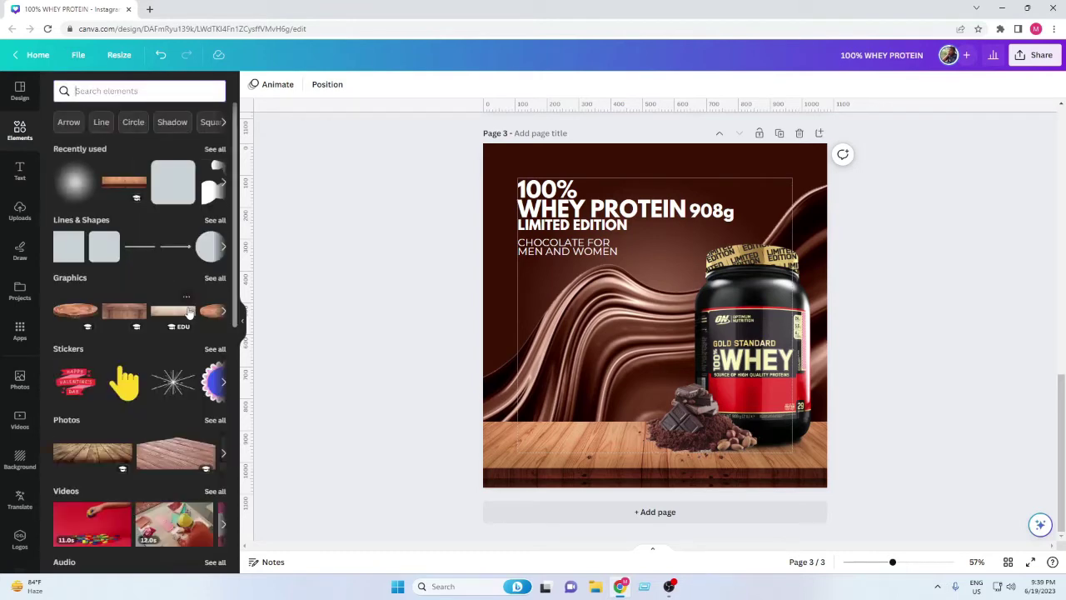
left_click(204, 248)
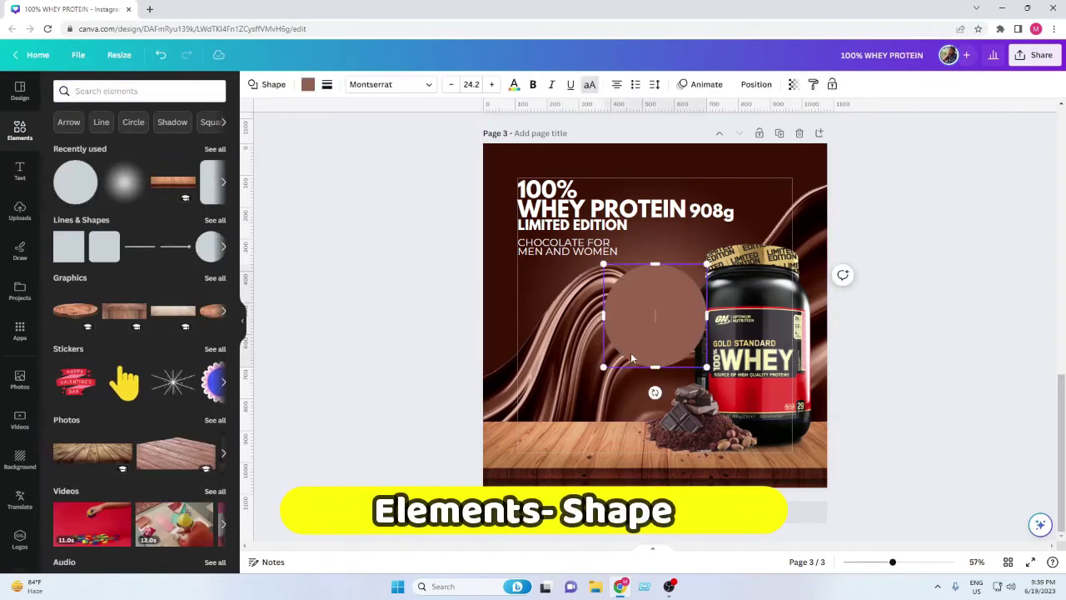
left_click_drag(632, 359, 593, 339)
left_click(417, 333)
left_click(614, 309)
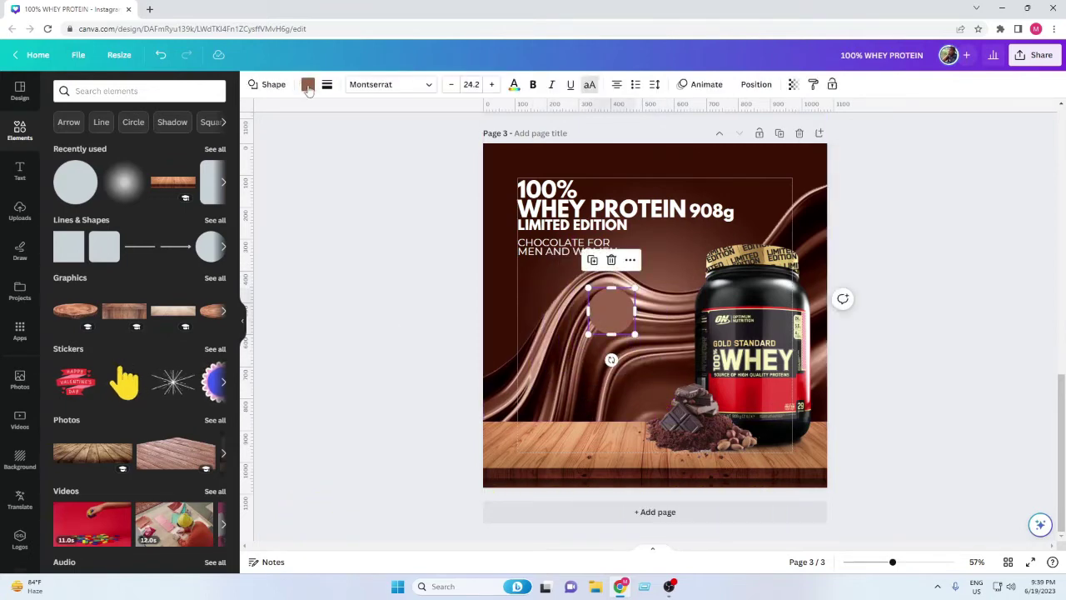
Change the circle's fill from brown to a dark magenta, #820050, using a custom solid colour.
left_click(308, 85)
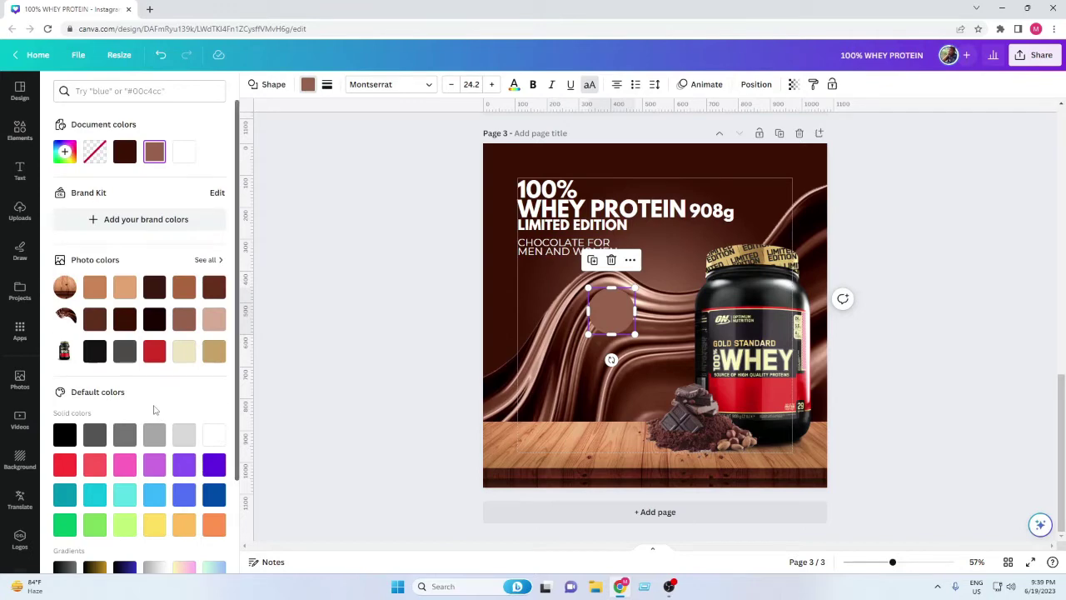
scroll(154, 408, "down", 2)
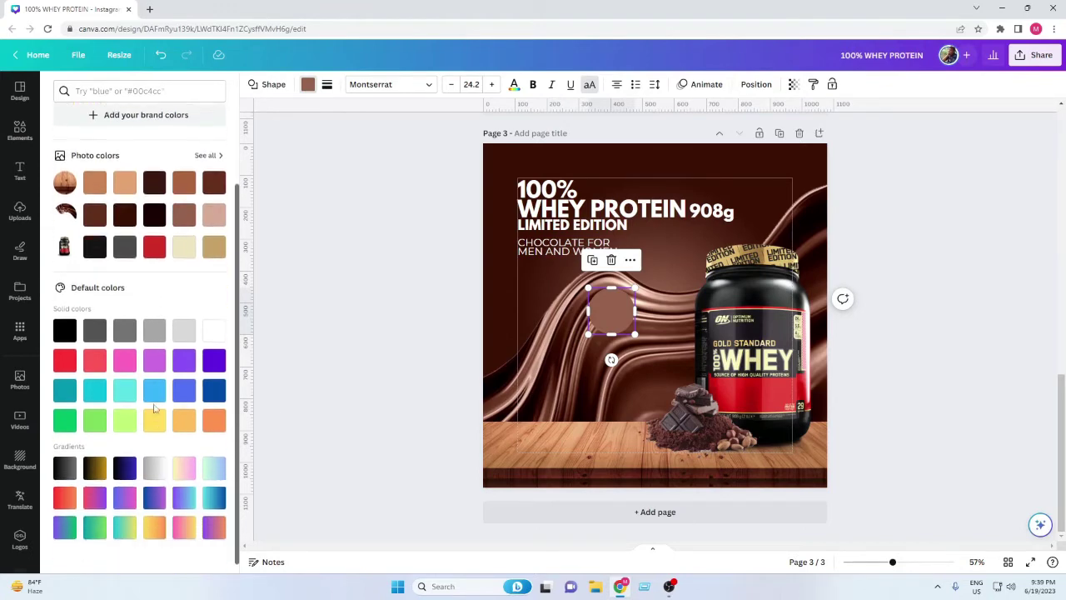
scroll(153, 408, "up", 2)
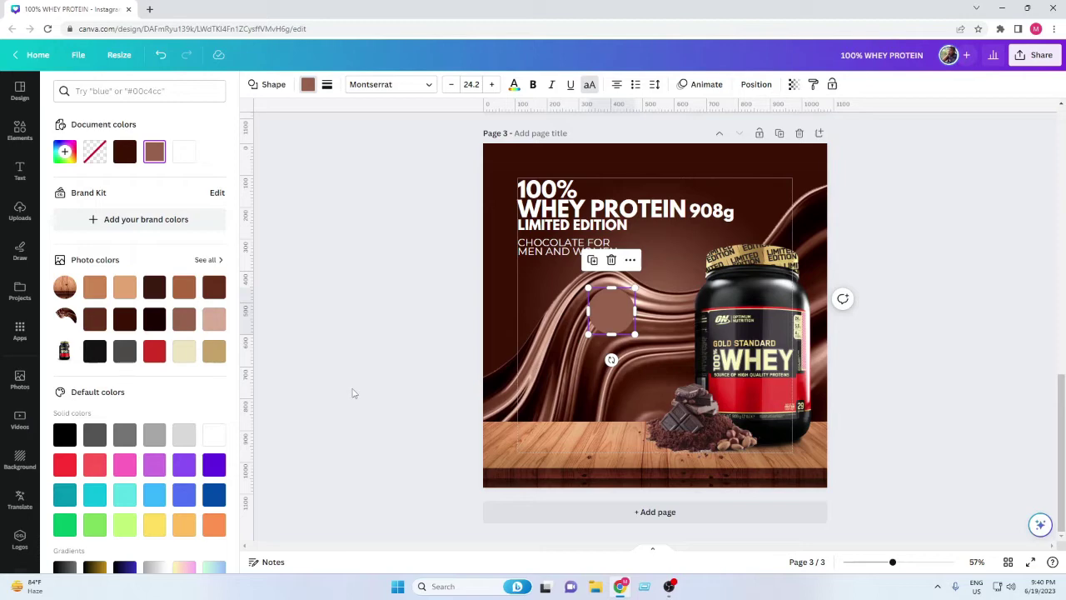
left_click(126, 473)
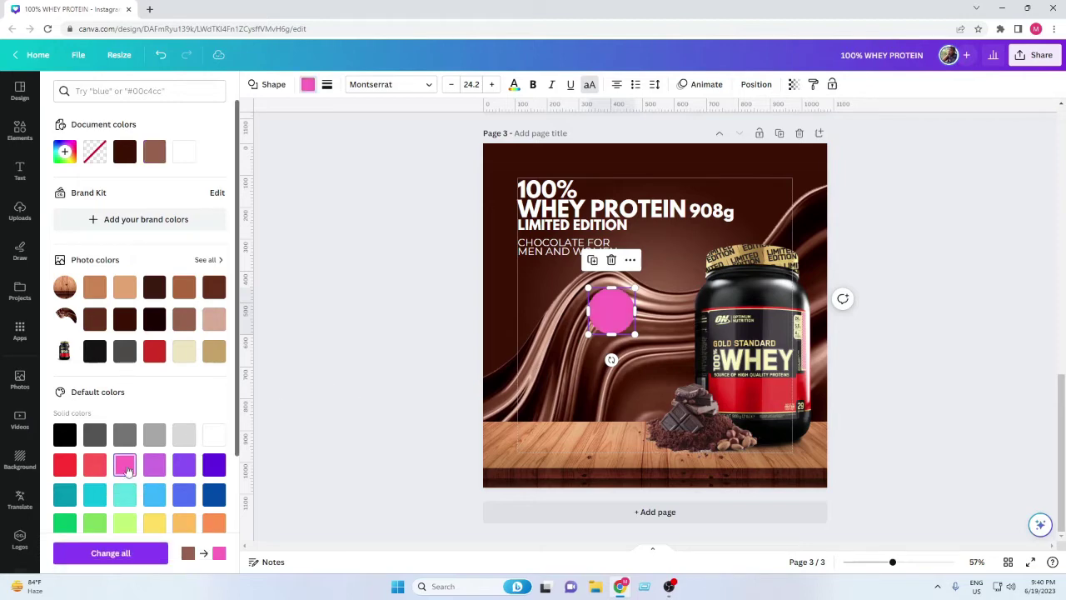
left_click(74, 152)
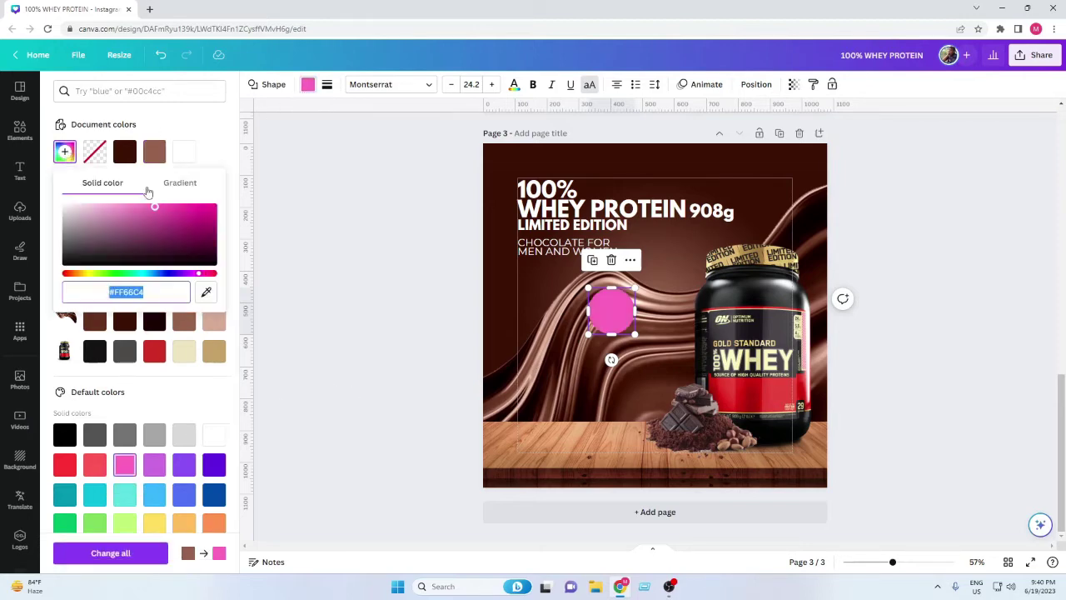
left_click_drag(161, 209, 230, 240)
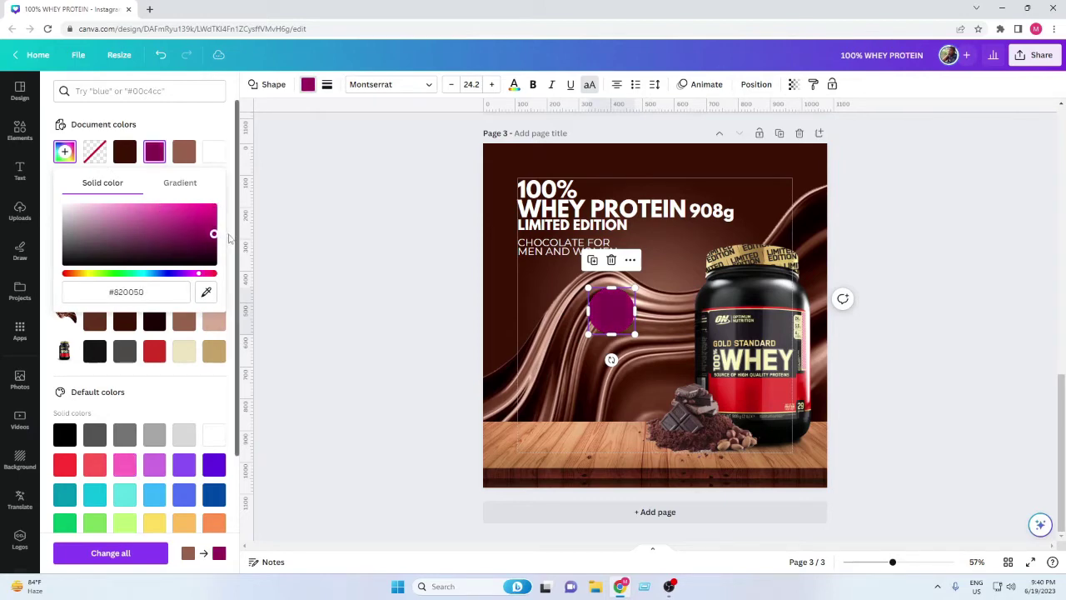
left_click(352, 286)
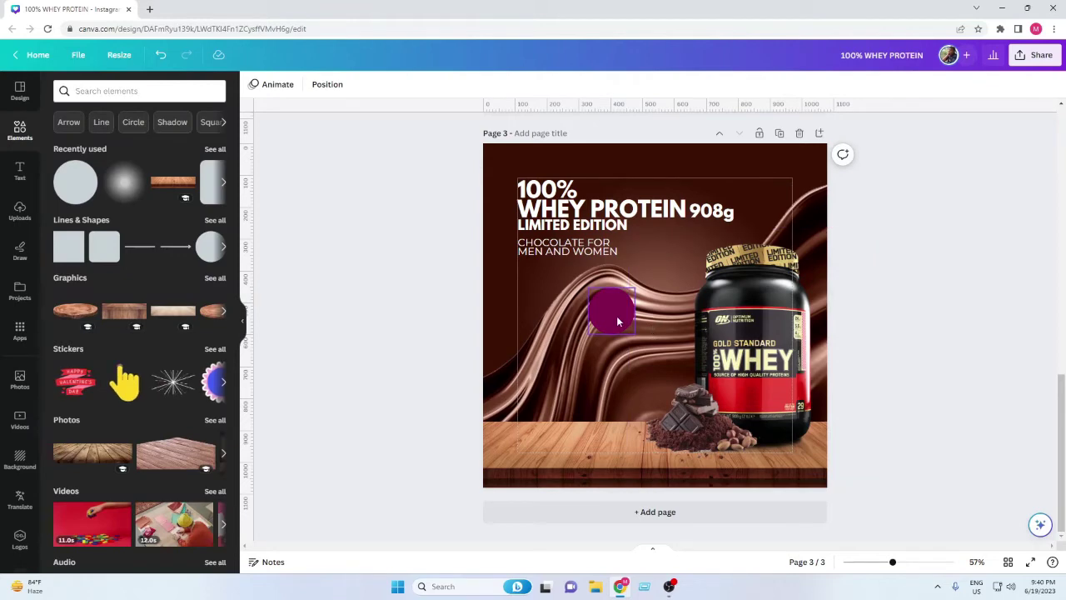
Move the magenta circle below the subheading, near the post's left margin, and scale it down a little.
left_click_drag(616, 316, 511, 283)
left_click(432, 311)
left_click(405, 302)
Fill the circle copy overlapping the magenta circle with solid black.
left_click(518, 292)
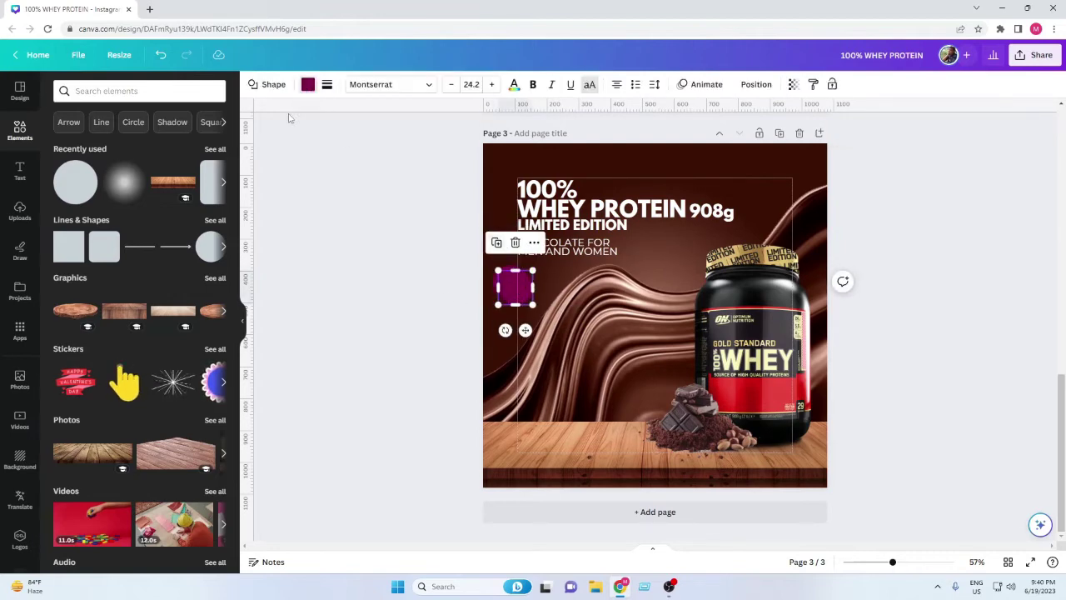
left_click(308, 84)
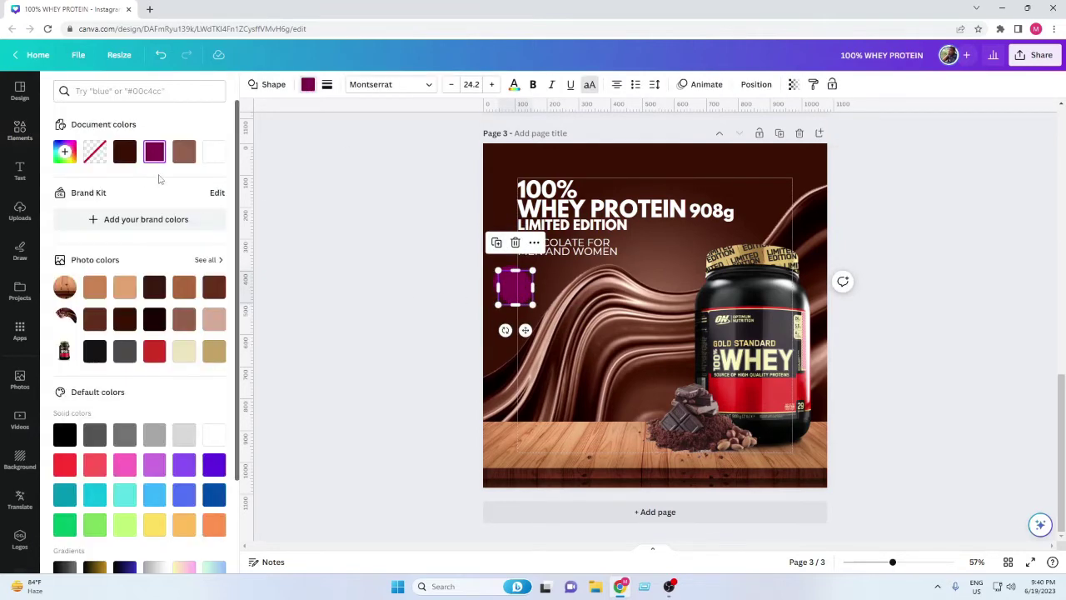
left_click(64, 434)
left_click(397, 352)
Shrink the black circle and centre it inside the magenta one so a thin magenta ring surrounds it.
left_click(515, 301)
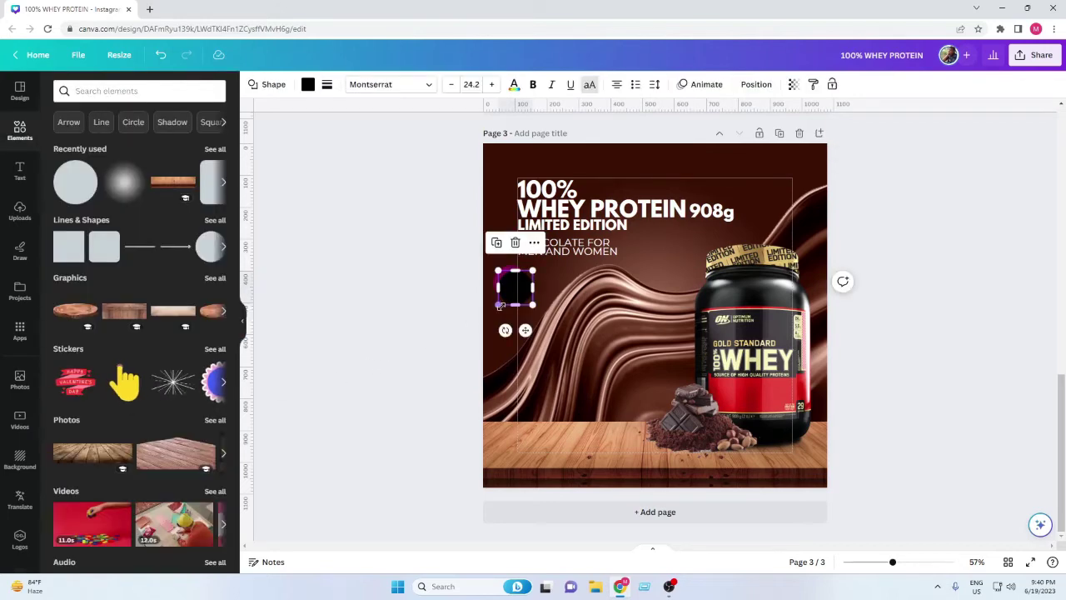
left_click_drag(499, 304, 514, 286)
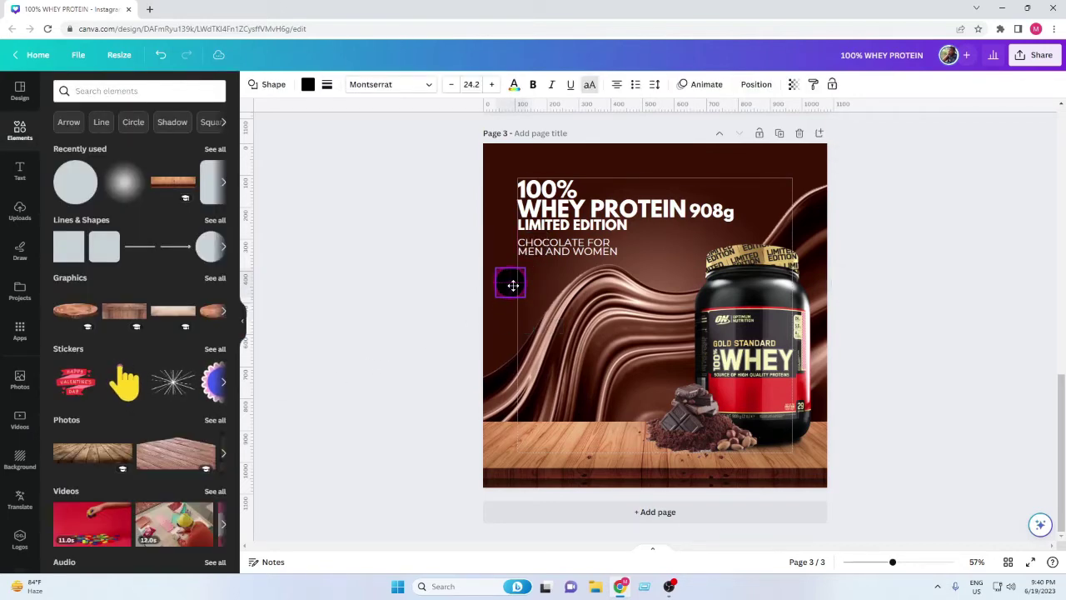
left_click(401, 301)
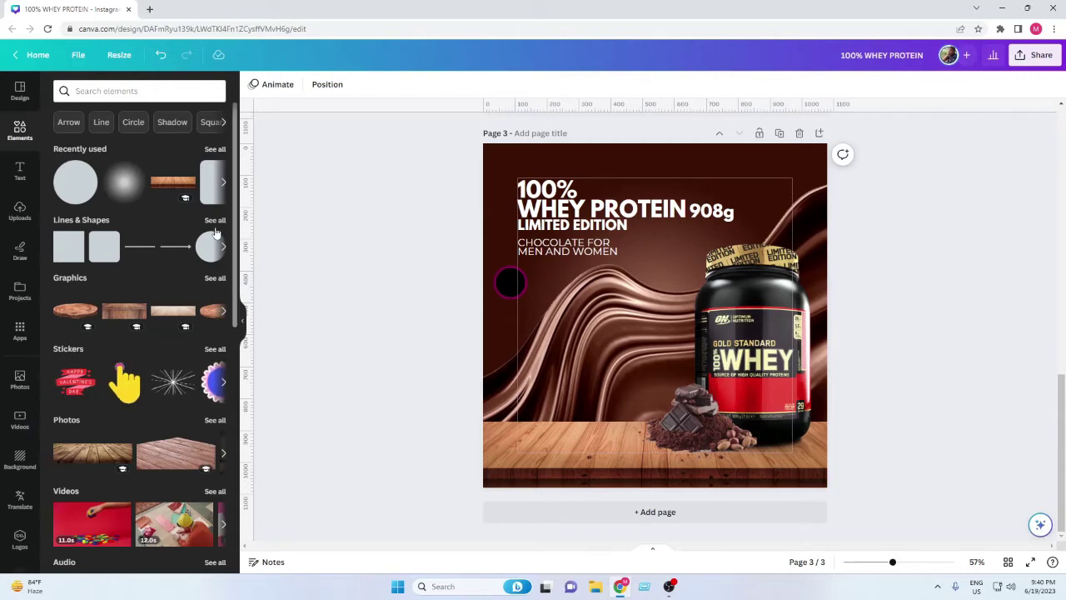
Group the black and magenta circles, enlarge the group slightly and shift it a little down and to the right.
left_click(507, 300)
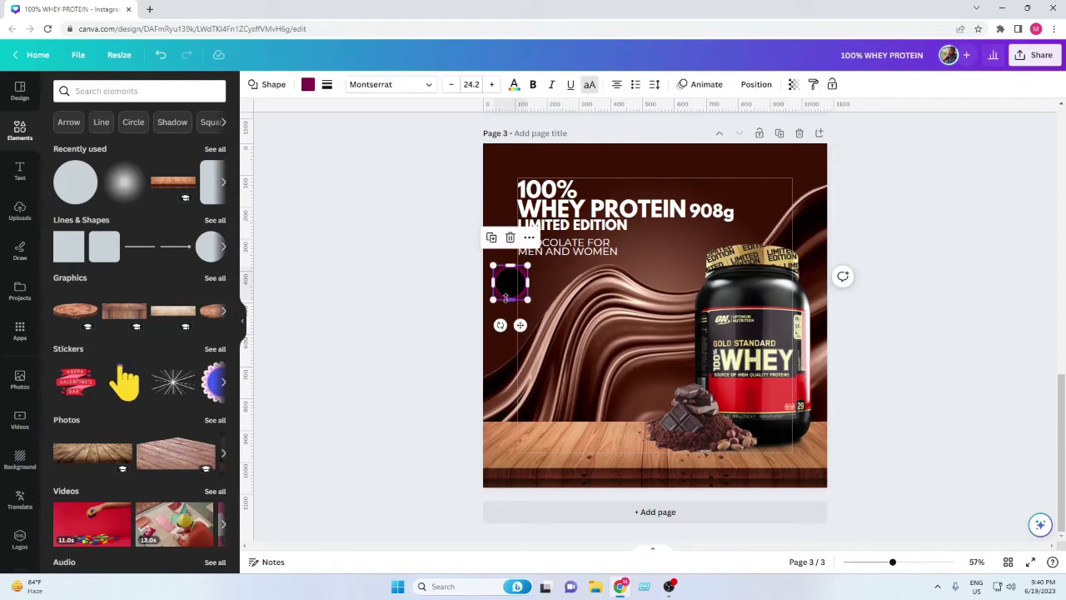
left_click(508, 283, "shift")
key("ctrl+g")
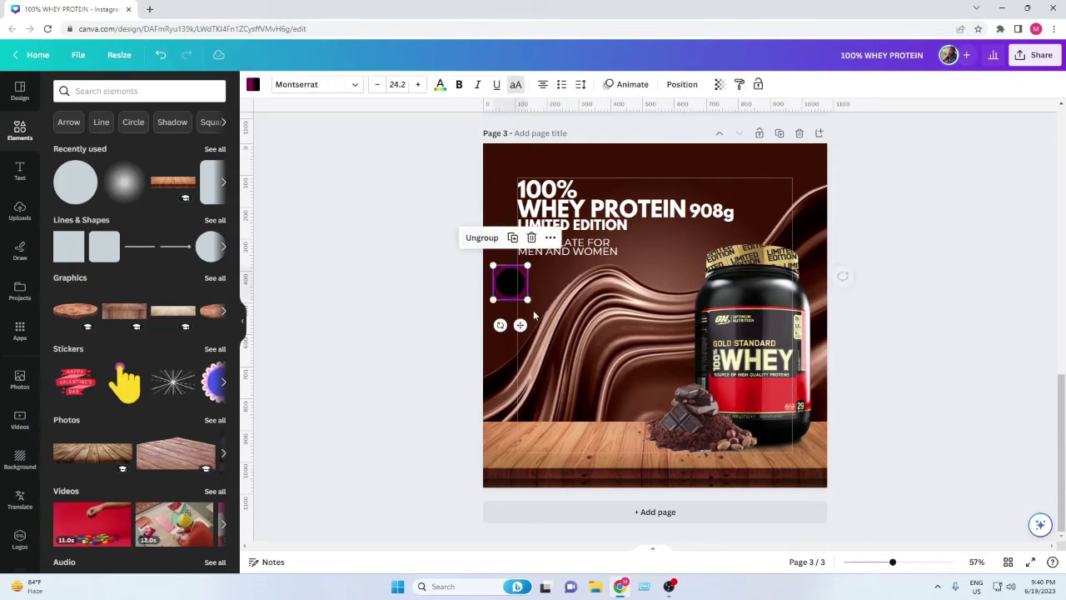
left_click_drag(526, 297, 534, 305)
left_click(458, 309)
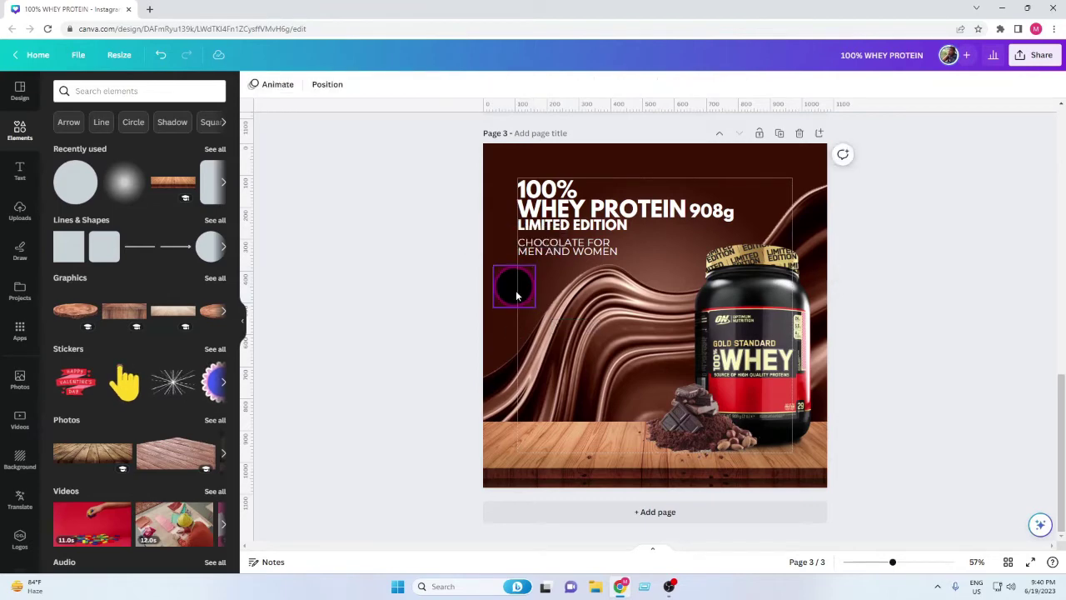
left_click(517, 296)
left_click(426, 312)
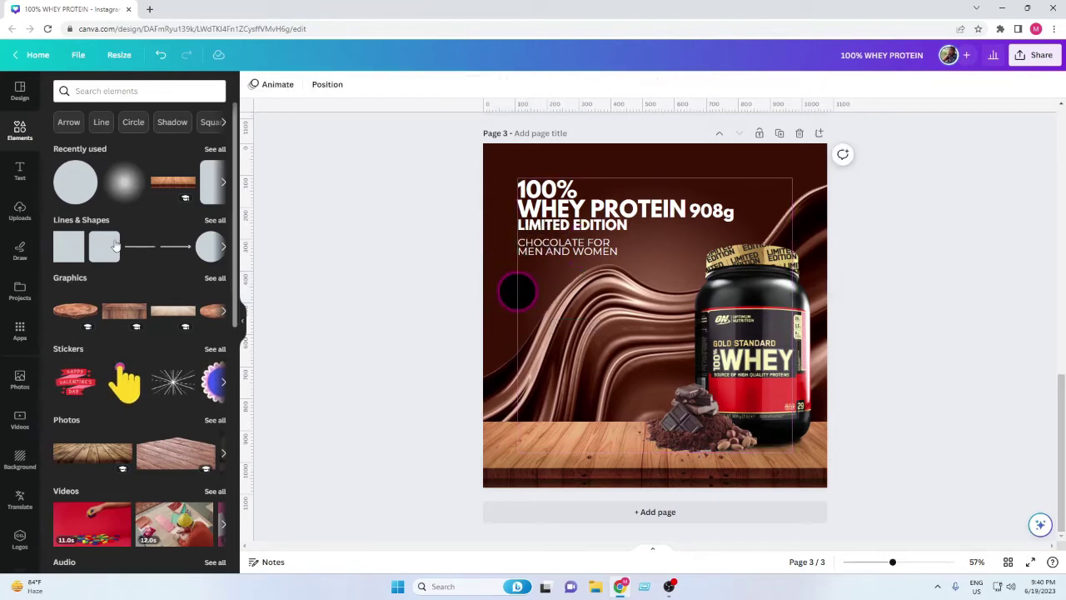
Add a square shape and reshape it into a thin horizontal bar running from the circles' centre to the jar.
left_click(73, 246)
left_click_drag(601, 315, 518, 314)
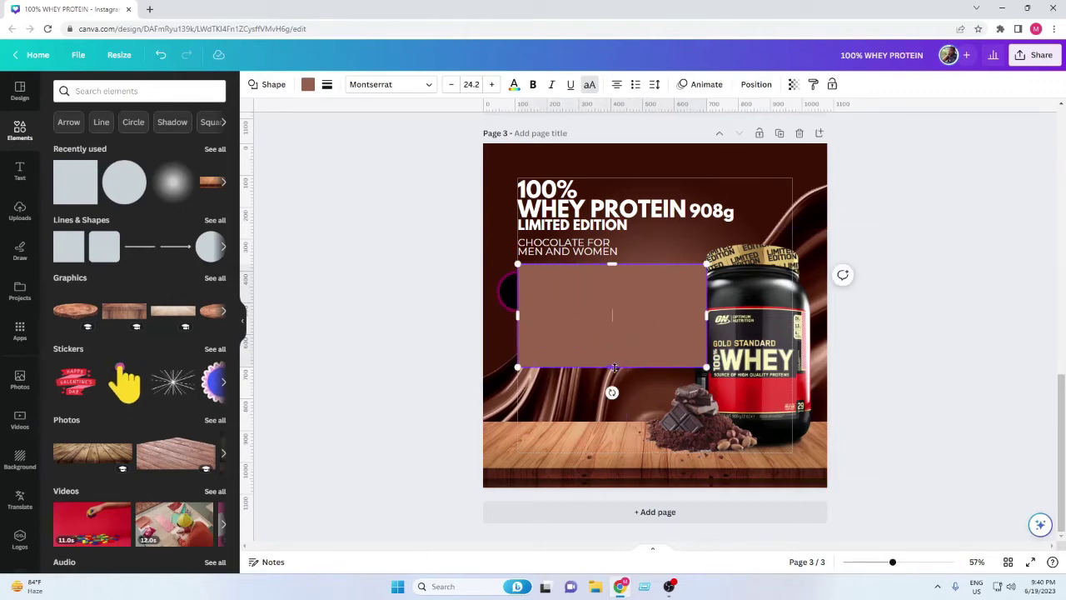
left_click_drag(614, 367, 608, 307)
left_click_drag(612, 264, 612, 284)
left_click(402, 309)
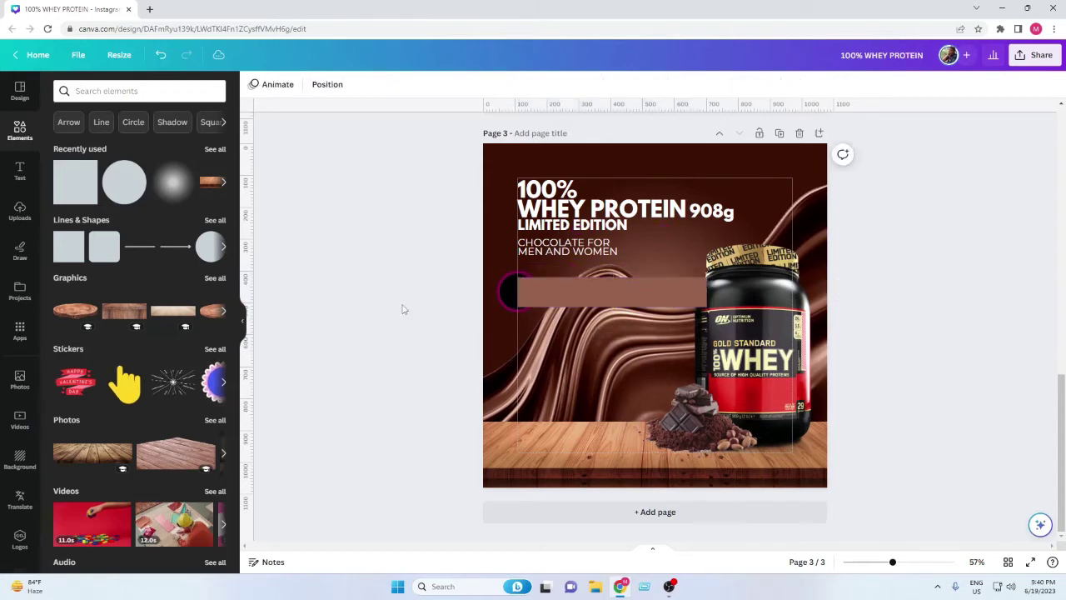
Fill the bar with the dark magenta already used in the document.
left_click(583, 297)
left_click(308, 84)
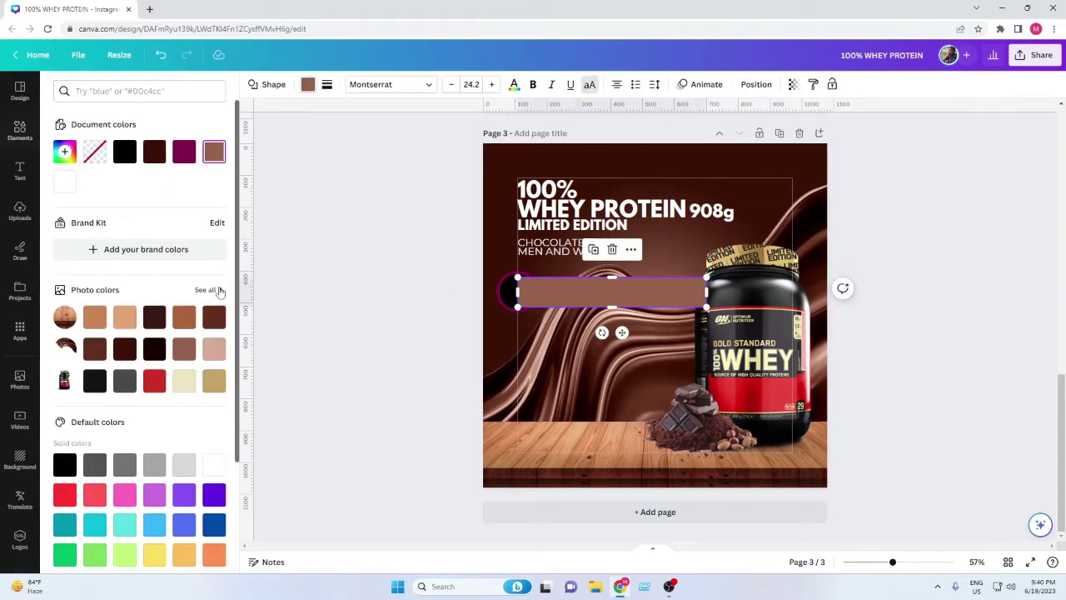
left_click(184, 153)
left_click(357, 336)
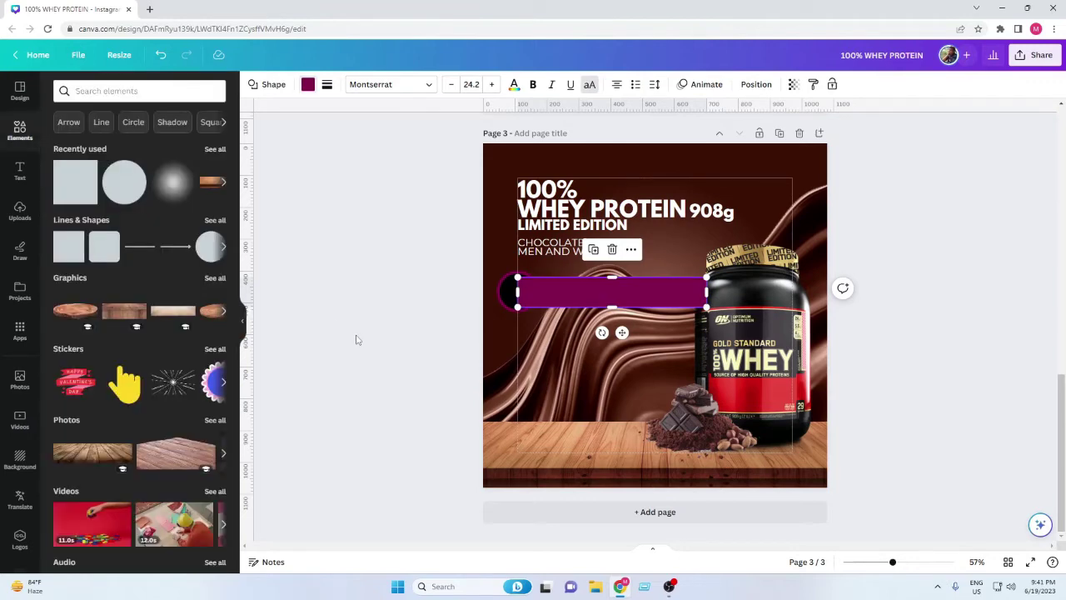
Bring the grouped circles forward so they sit in front of the magenta bar.
left_click(513, 308)
left_click(750, 87)
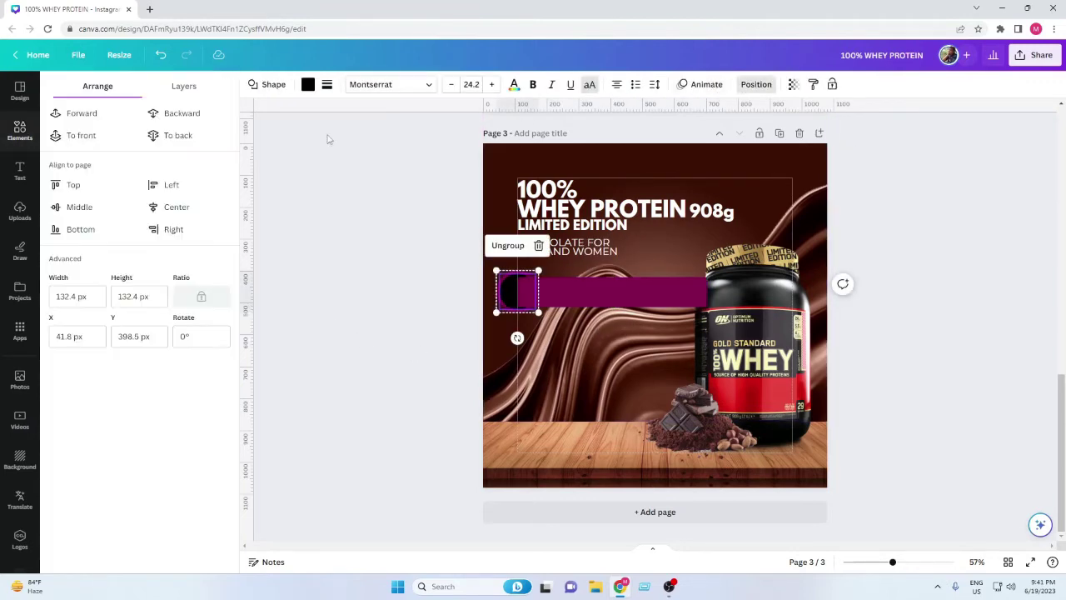
left_click(74, 113)
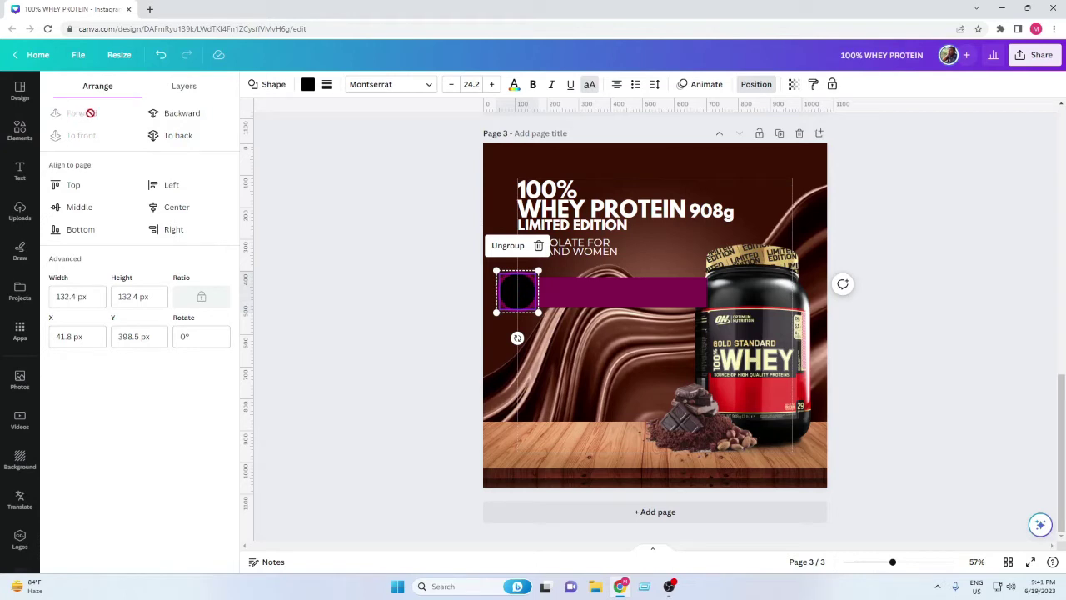
left_click(373, 275)
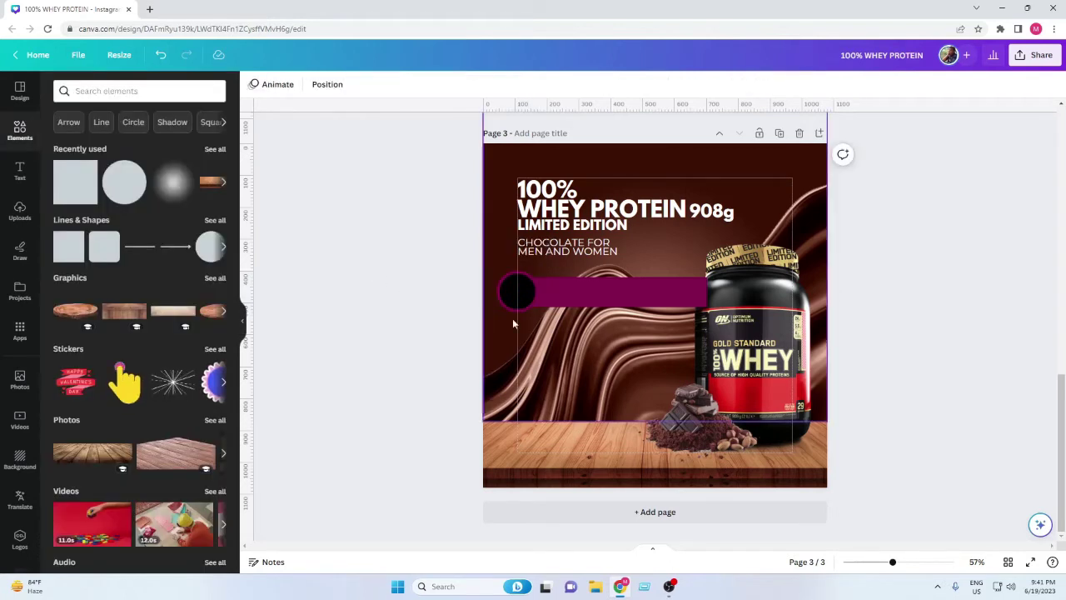
Shorten the magenta bar at its right end so it stops just before the jar.
left_click(658, 302)
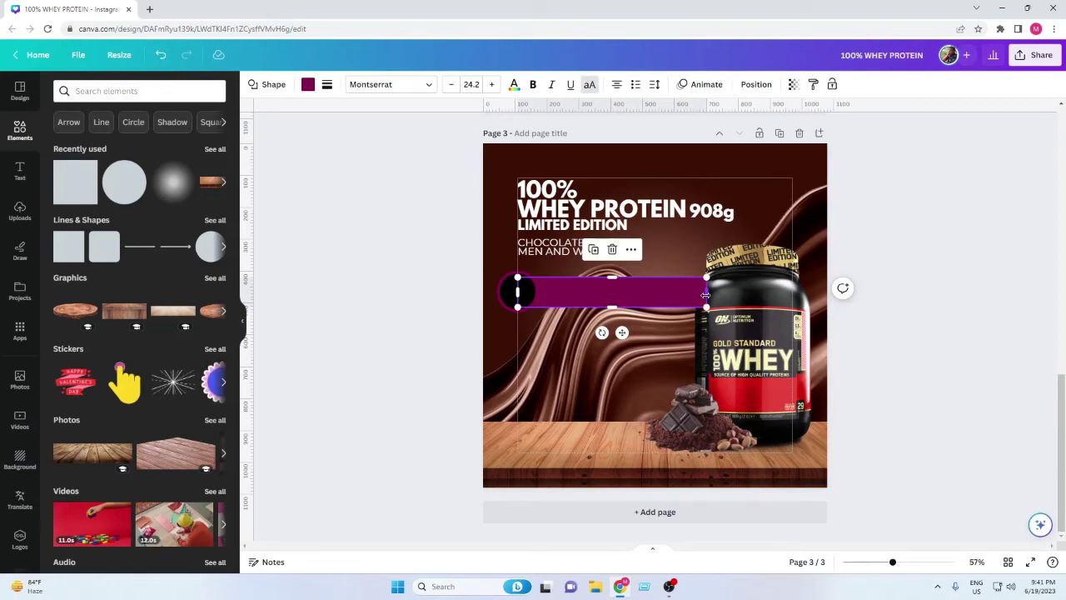
left_click_drag(706, 294, 690, 295)
left_click(410, 344)
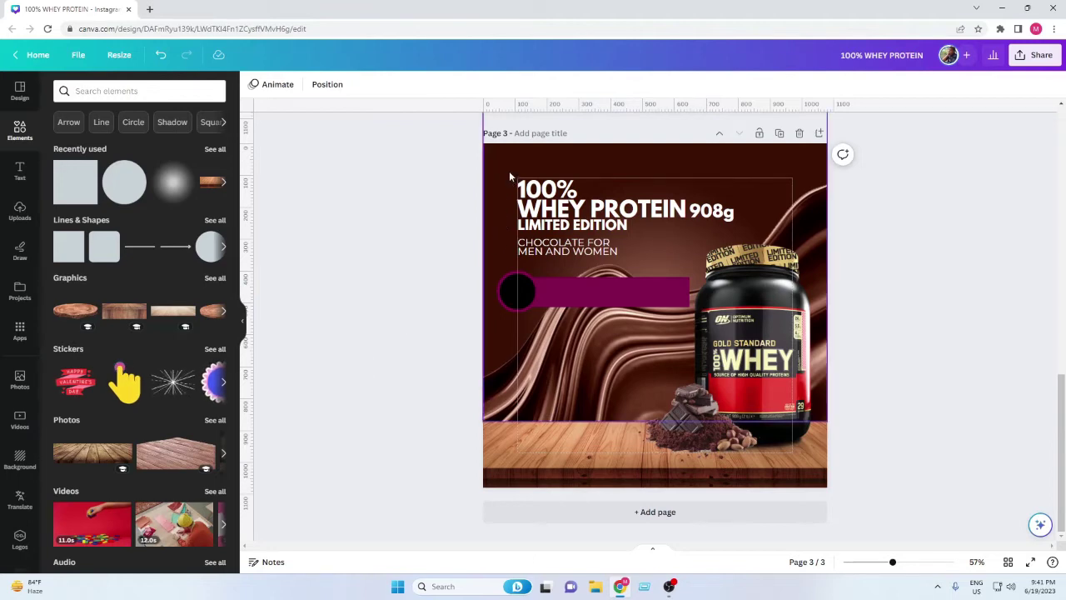
Move the headline, "LIMITED EDITION" and the subheading together to the left, aligned with the left edge of the circles.
left_click(548, 191)
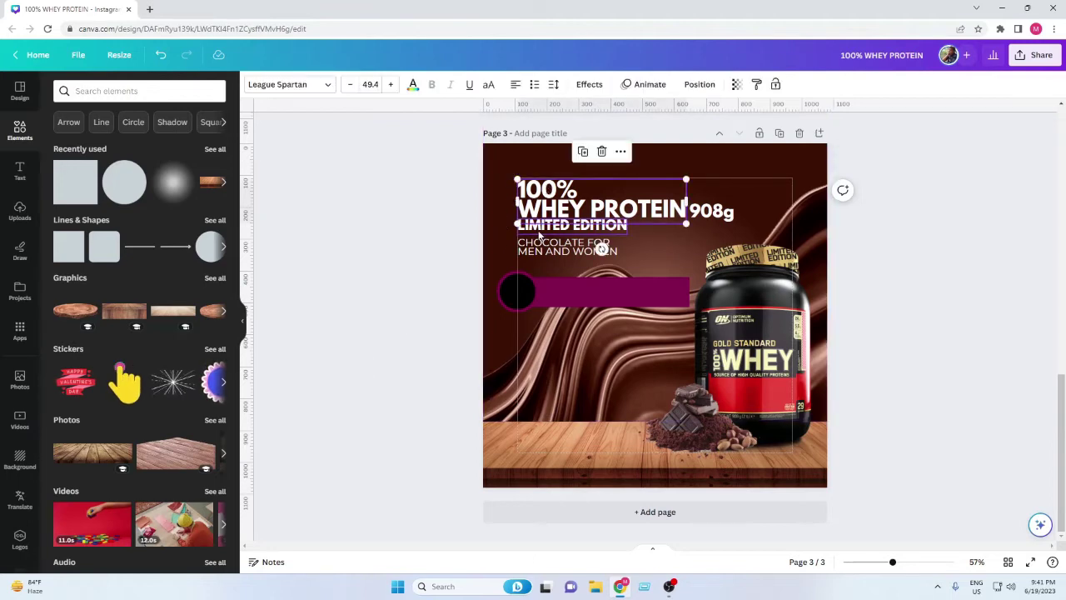
left_click(540, 232)
left_click(546, 248)
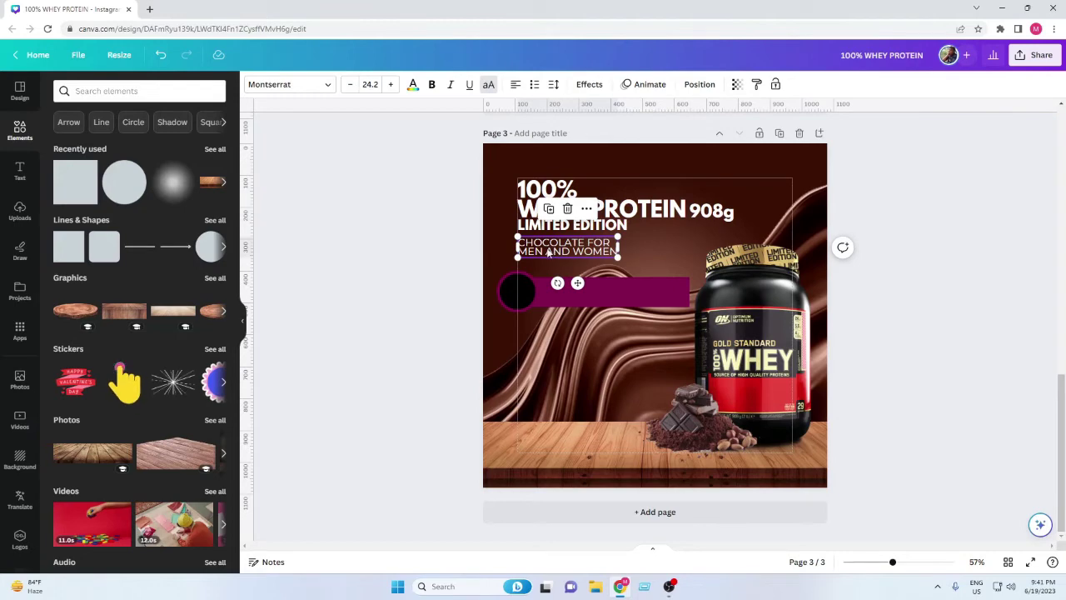
left_click(540, 227, "shift")
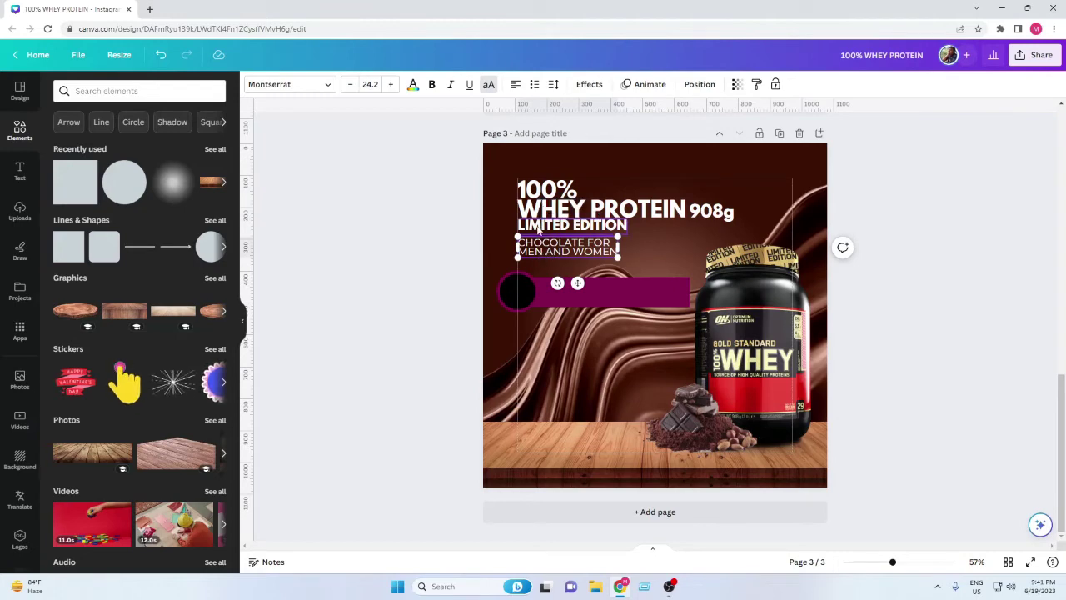
left_click(535, 209, "shift")
left_click_drag(554, 216, 534, 207)
left_click(616, 167)
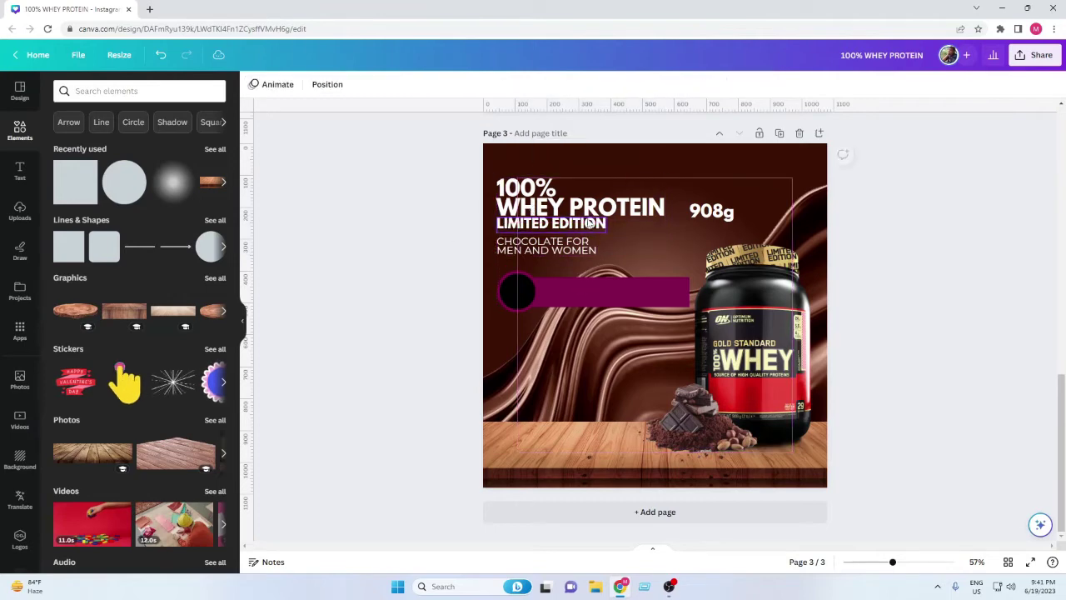
Move the "908g" text right beside "WHEY PROTEIN" and scale it down to about 116 by 50.
left_click(697, 212)
mouse_move(697, 211)
left_mouse_down()
mouse_move(688, 211)
mouse_move(707, 206)
left_mouse_up()
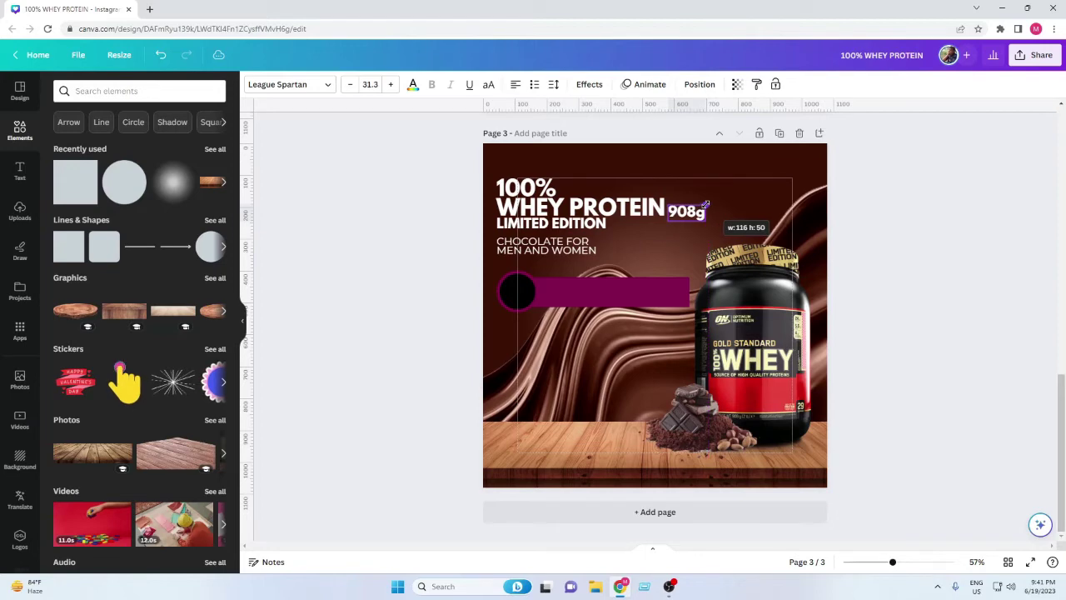
left_click(637, 240)
left_click(380, 301)
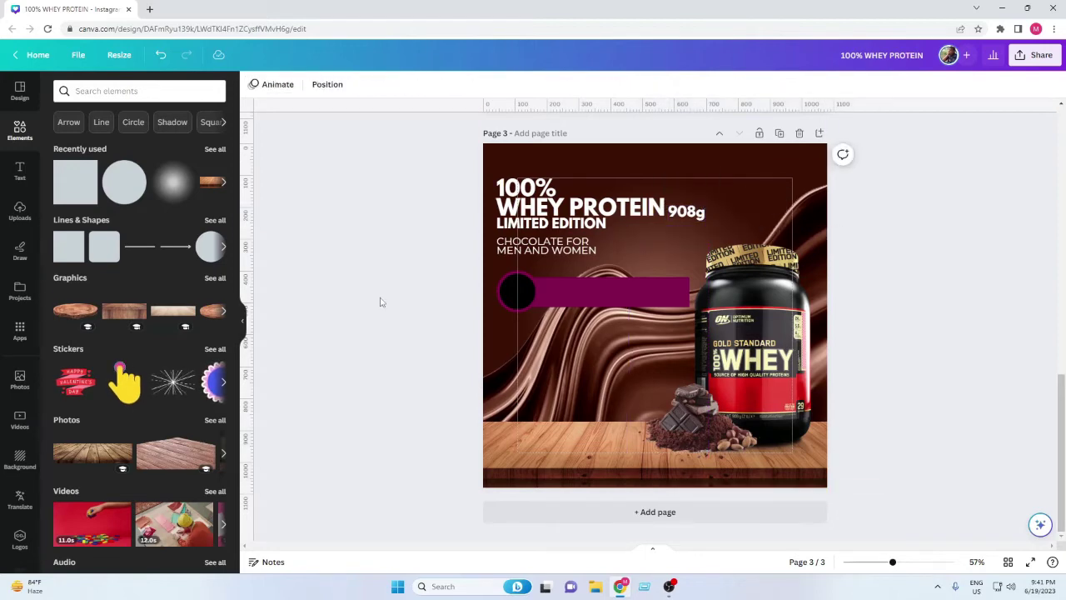
Ungroup the two circles and group them together with the magenta bar.
left_click(507, 305)
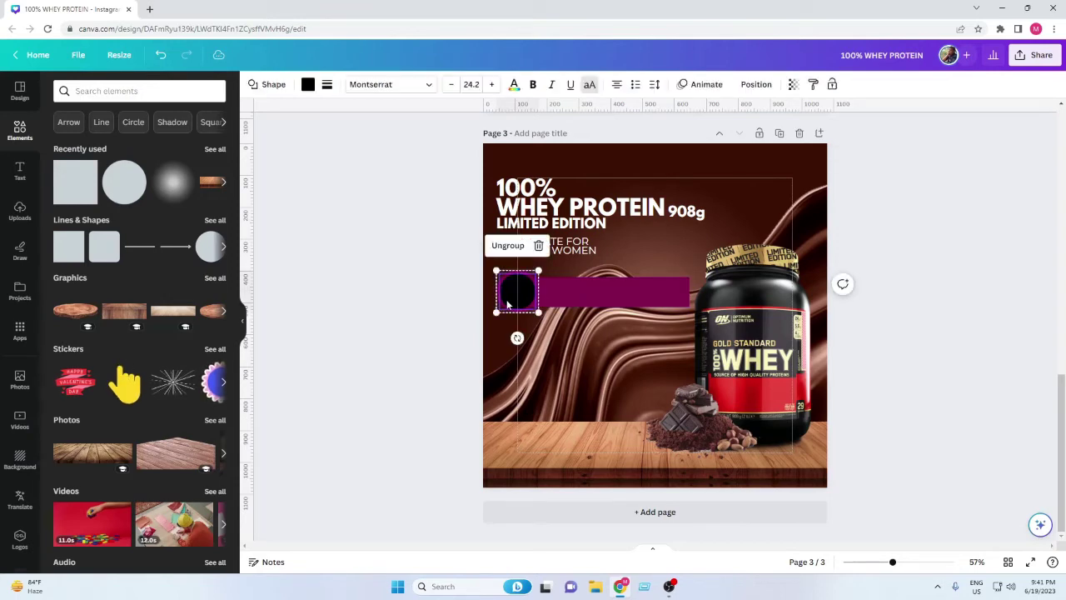
left_click(506, 247)
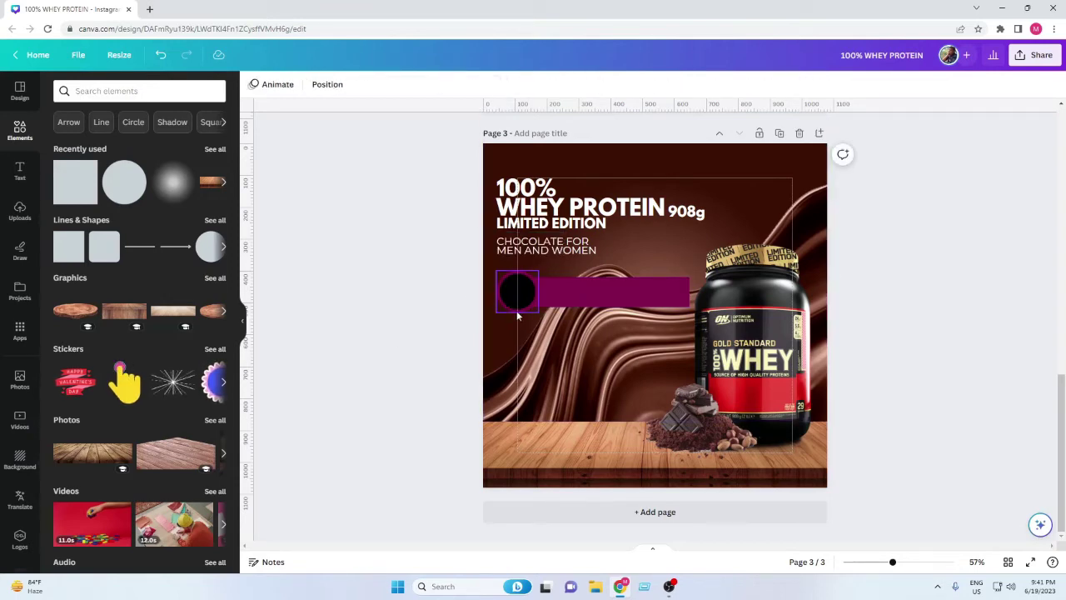
left_click(517, 311)
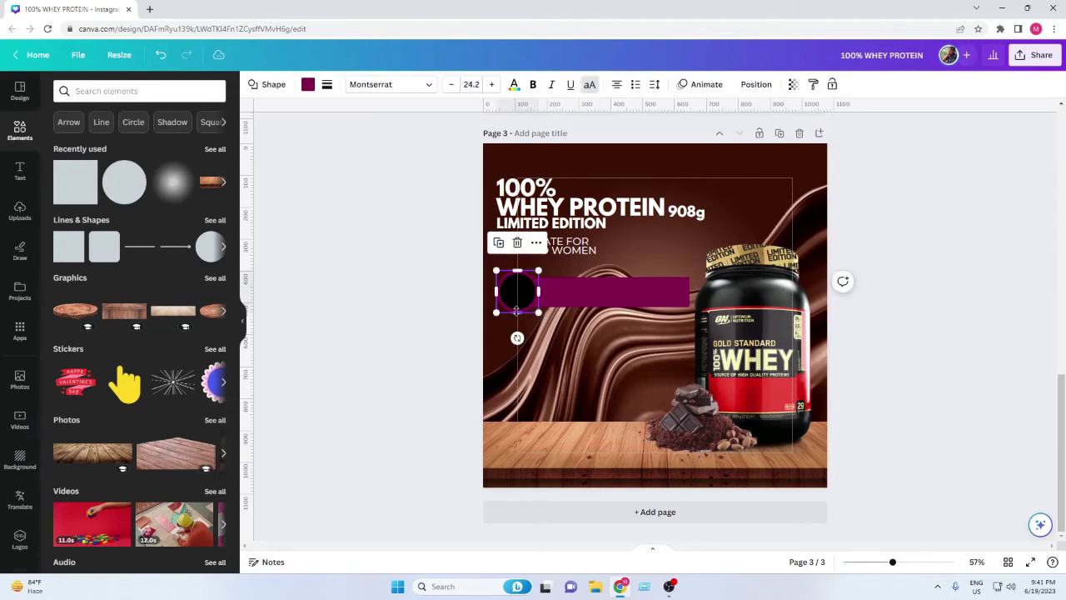
left_click(575, 288, "shift")
left_click(566, 244)
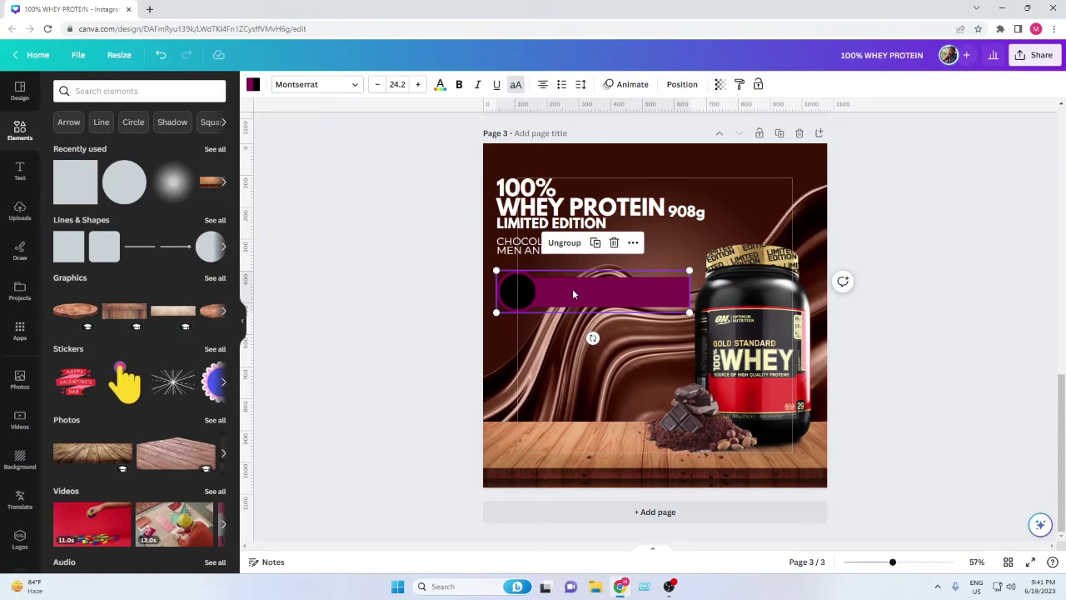
Scale the circle-and-bar group down to about 575 by 126.
left_click_drag(690, 313, 680, 310)
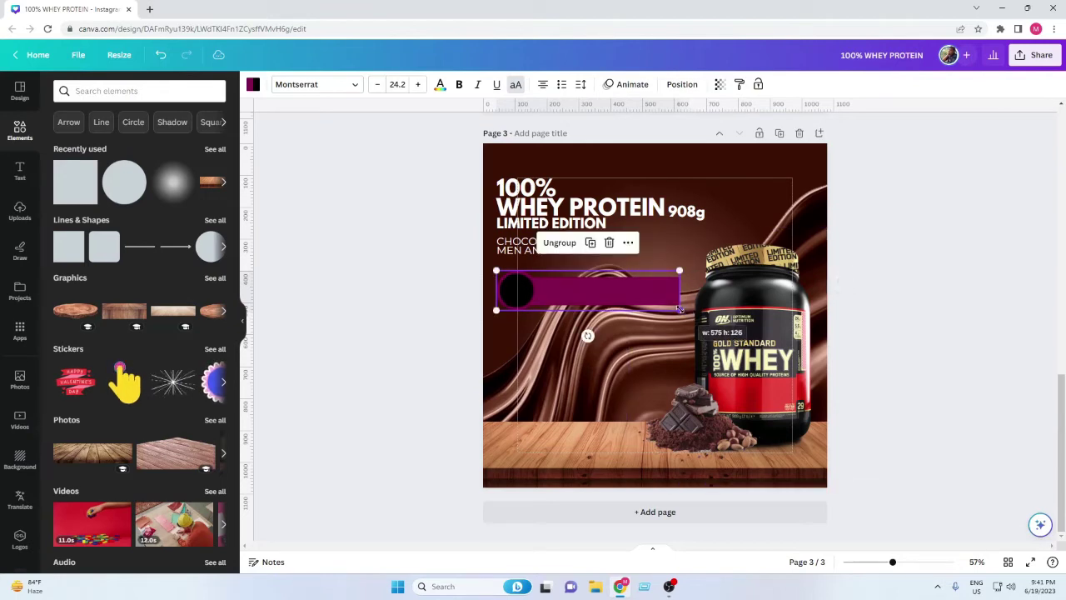
left_click(434, 348)
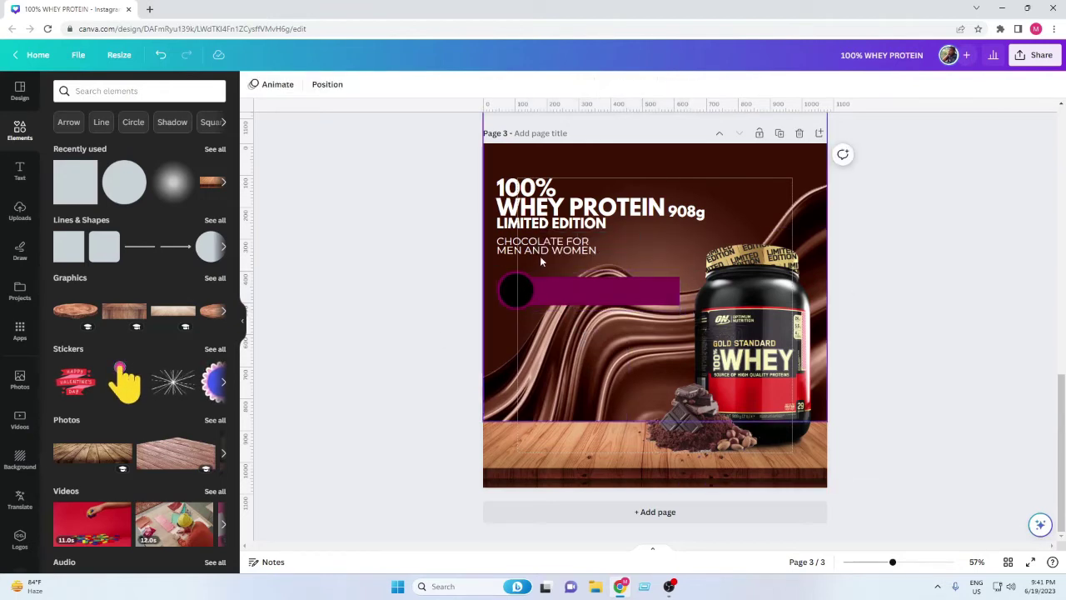
left_click(550, 292)
left_click(420, 330)
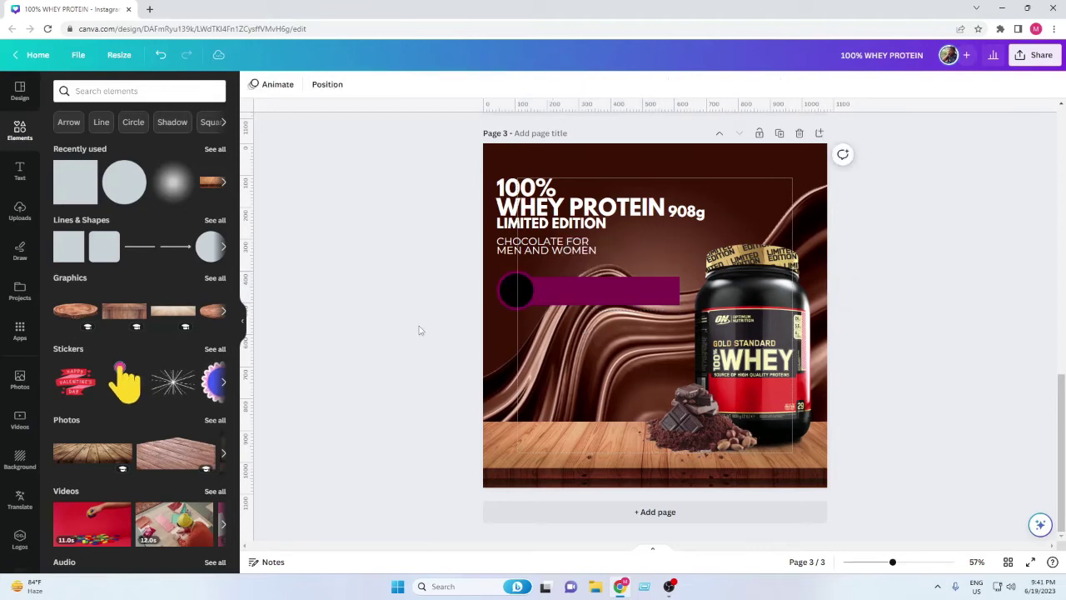
Duplicate the circle-and-bar group and place the copy directly below the original, aligned with its left edge.
left_click(551, 284)
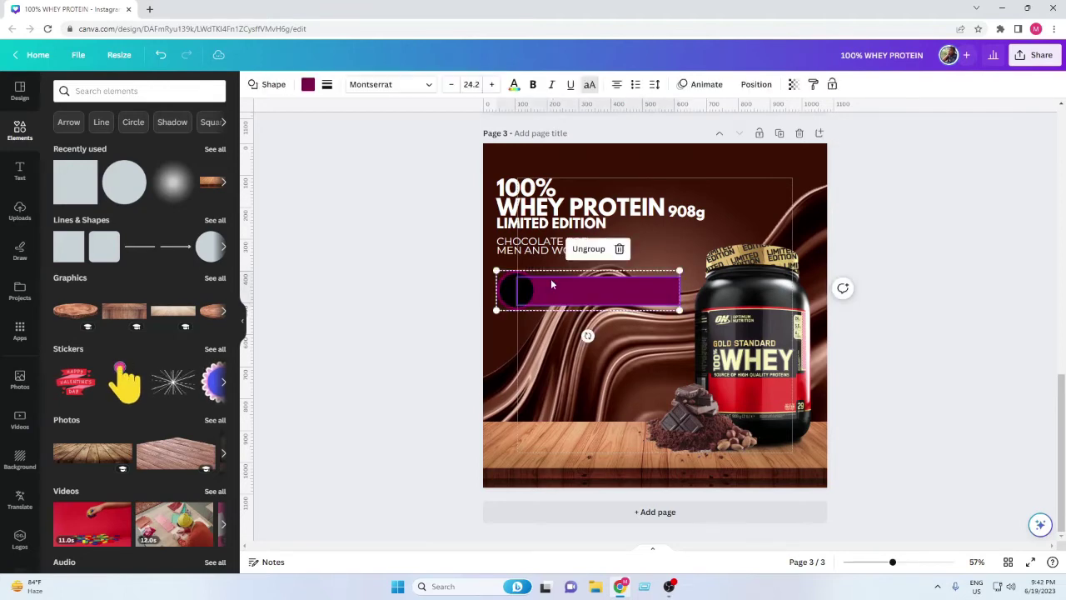
right_click(556, 289)
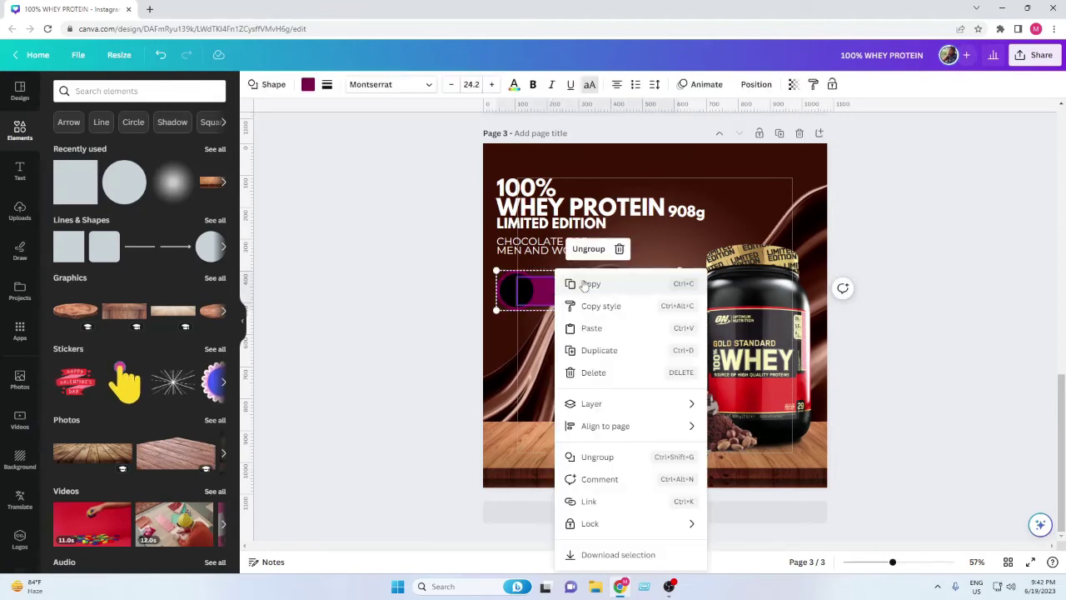
left_click(583, 284)
right_click(551, 360)
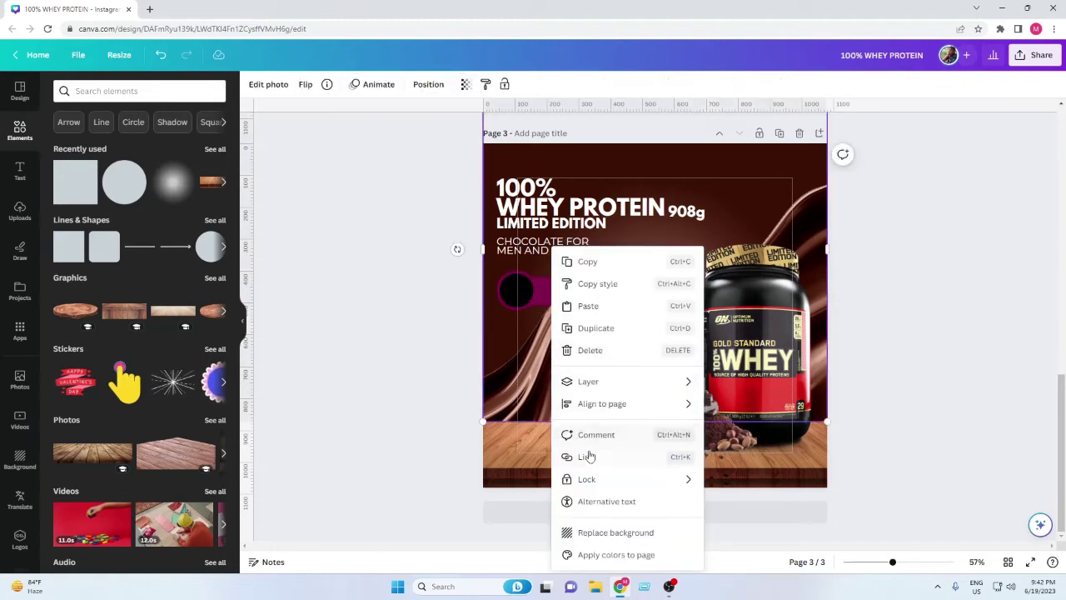
left_click(602, 326)
left_click_drag(573, 300, 567, 338)
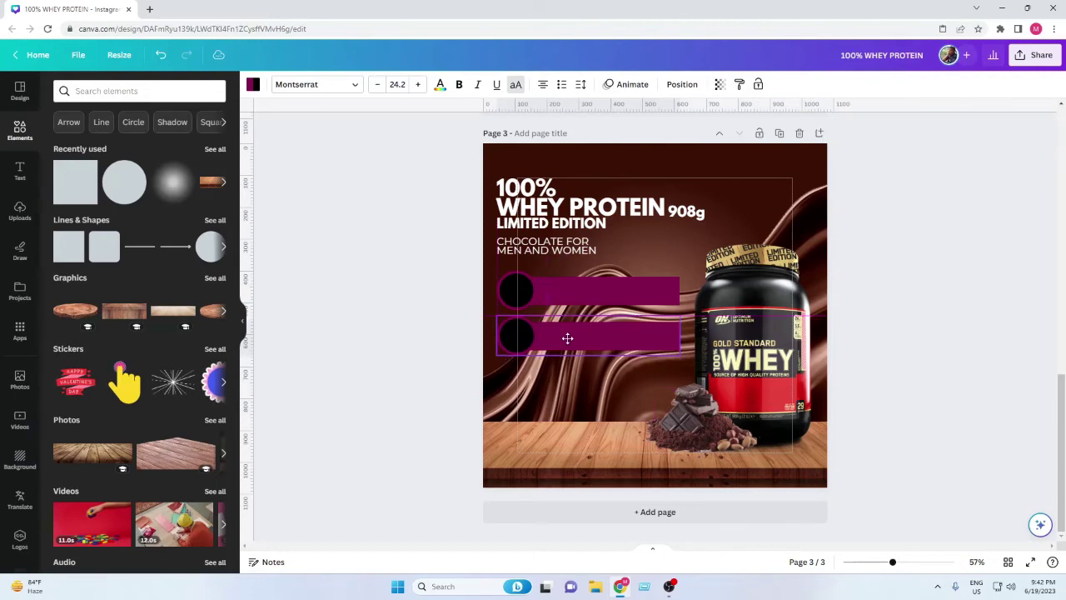
Paste a third copy of the circle-and-bar group and place it directly below the second, aligned with its left edge.
left_click(459, 347)
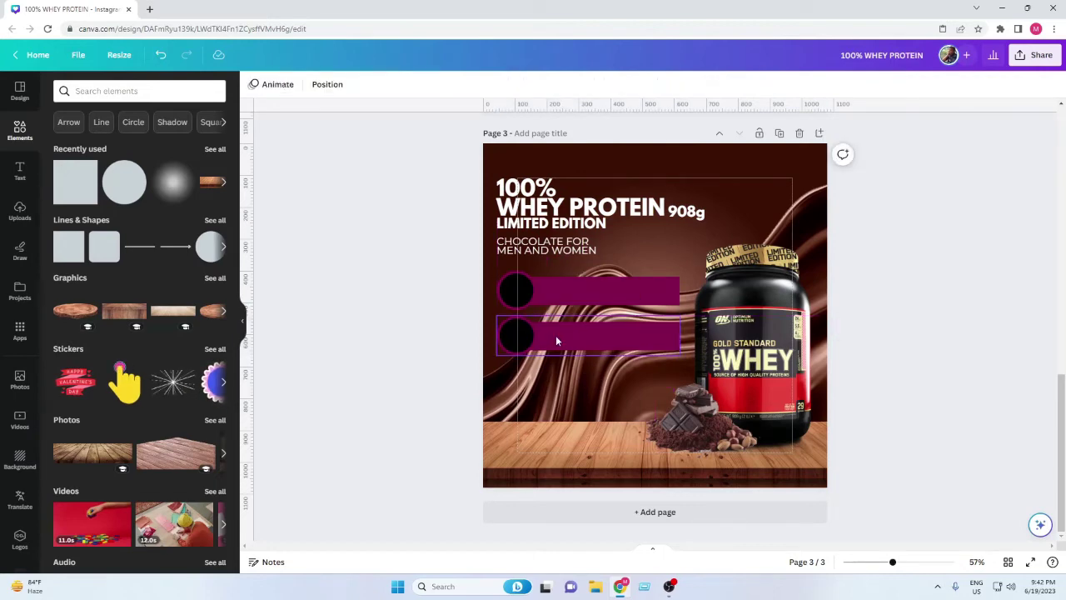
right_click(543, 371)
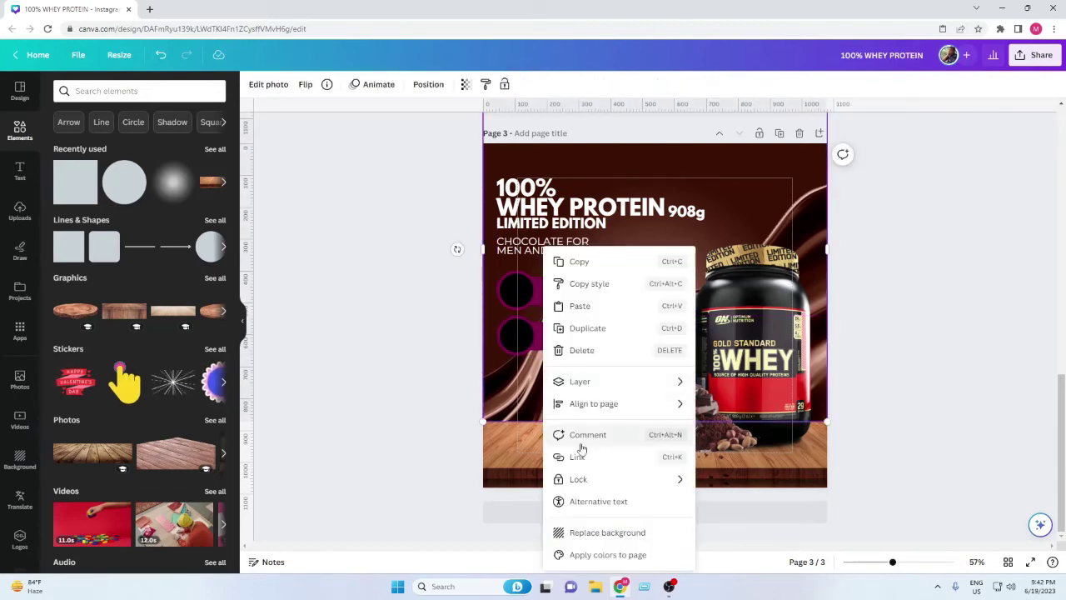
left_click(580, 306)
left_click_drag(555, 296, 552, 383)
left_click(403, 357)
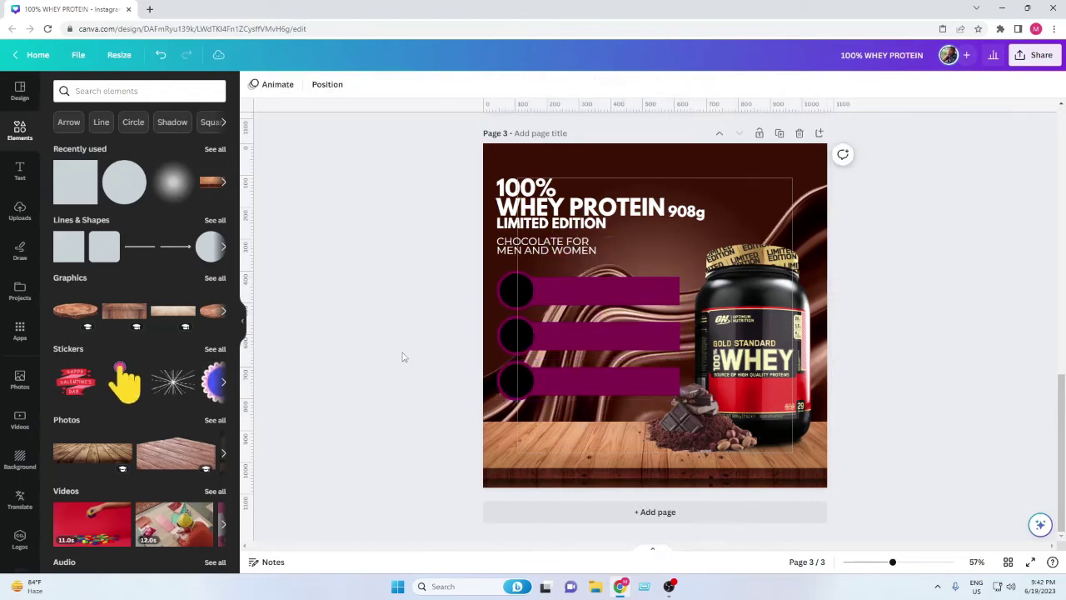
Shift the protein jar and the chocolate pile slightly to the right on the wooden table.
left_click(780, 363)
left_click_drag(780, 364, 779, 363)
left_click(718, 408)
left_click_drag(718, 408, 710, 429)
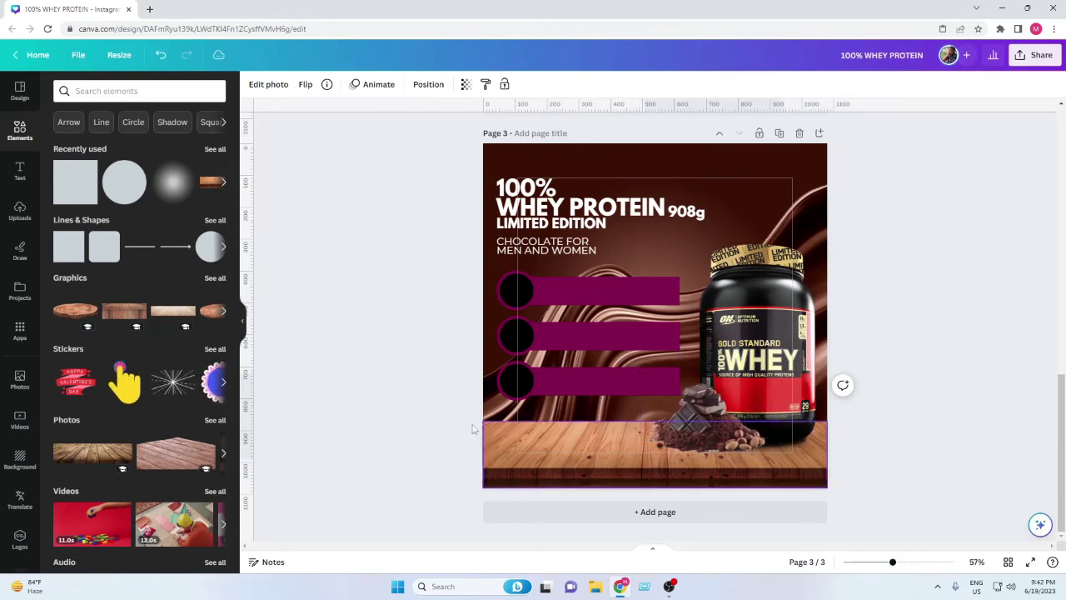
left_click(374, 409)
Select all three circle-and-bar groups and space them evenly with Tidy up.
left_click(517, 393)
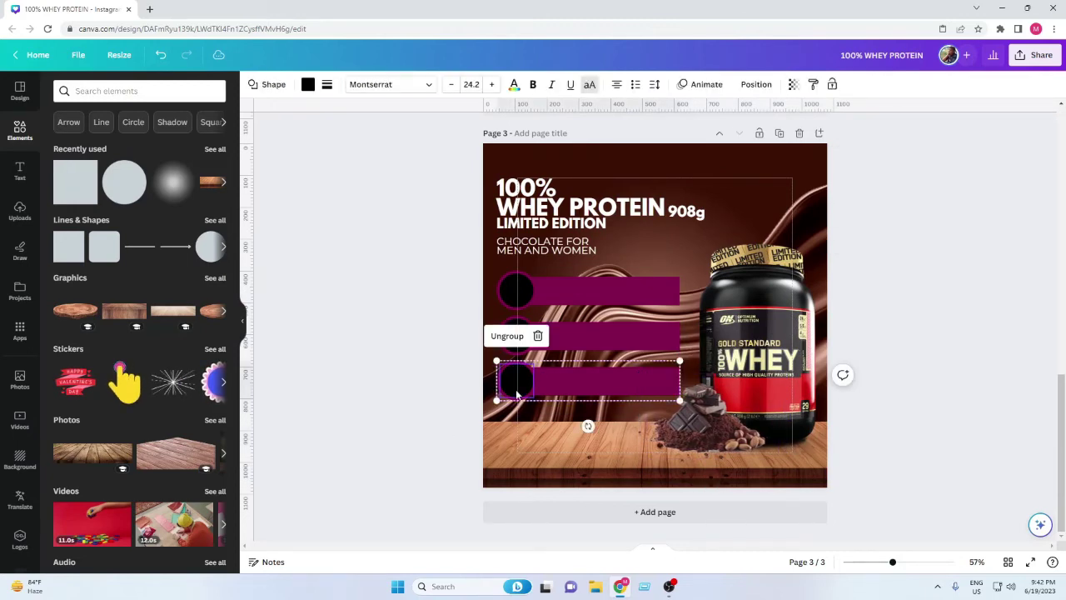
left_click(570, 337, "shift")
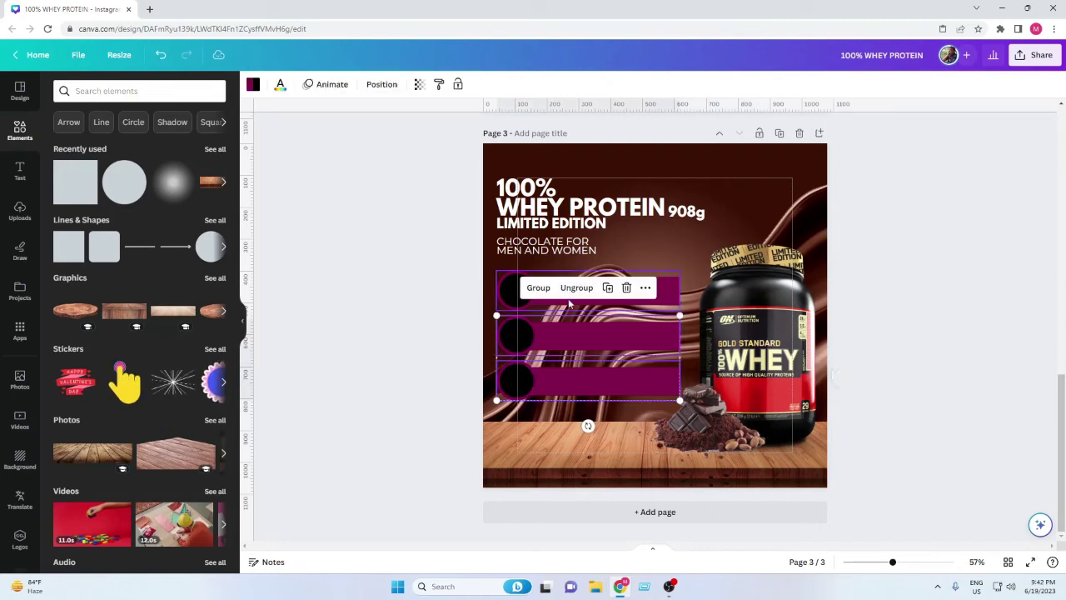
left_click(507, 293, "shift")
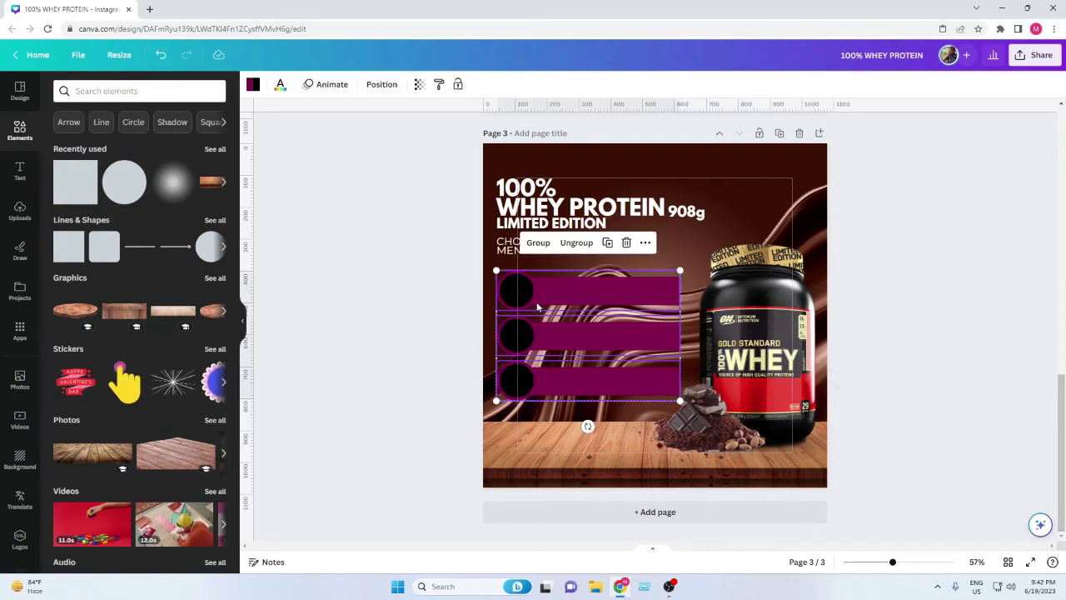
left_click(639, 243)
mouse_move(691, 283)
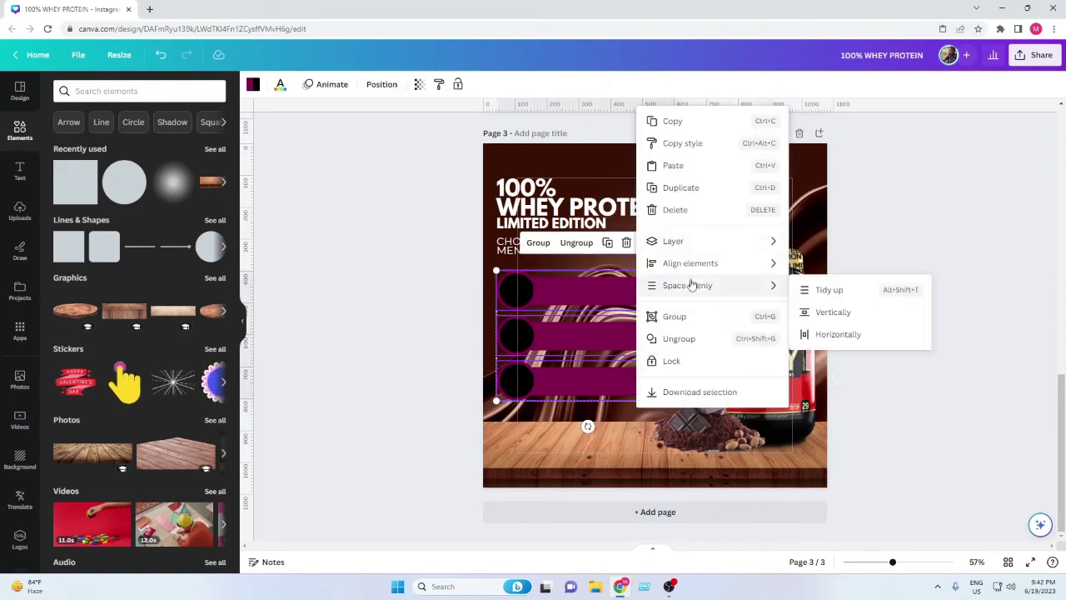
left_click(834, 289)
left_click(401, 384)
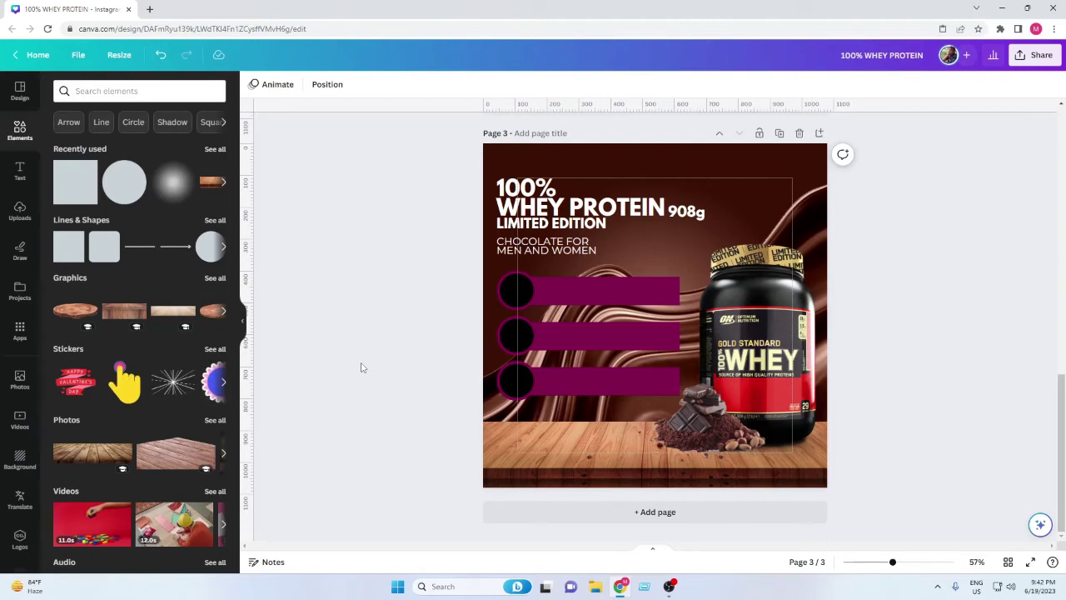
Scale the three circle-and-bar groups down slightly together, keeping their lower-left corner in place.
left_click(550, 288)
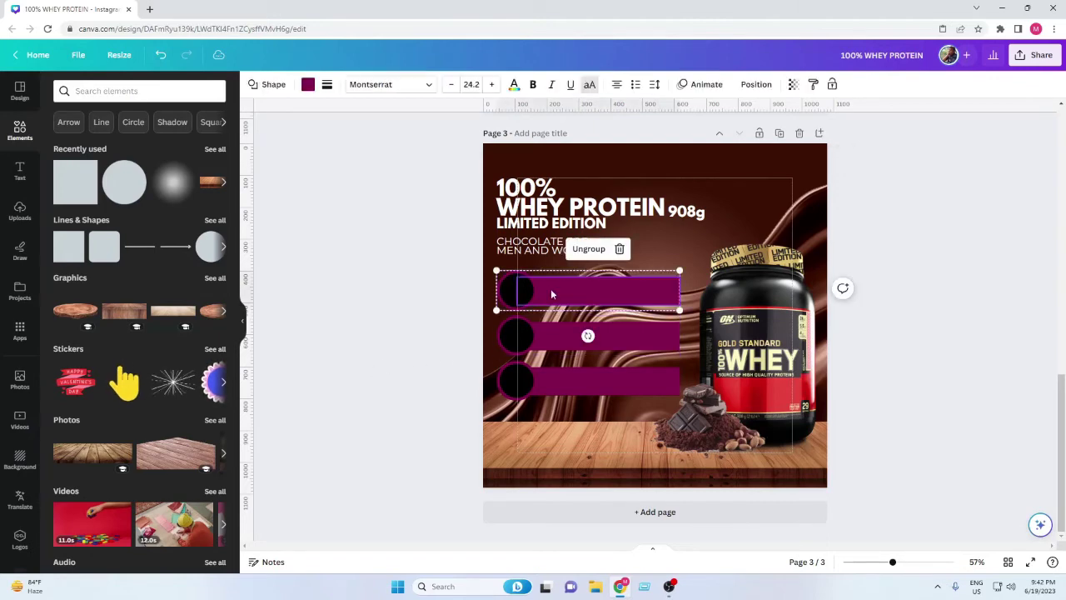
left_click(538, 333, "shift")
left_click(542, 373, "shift")
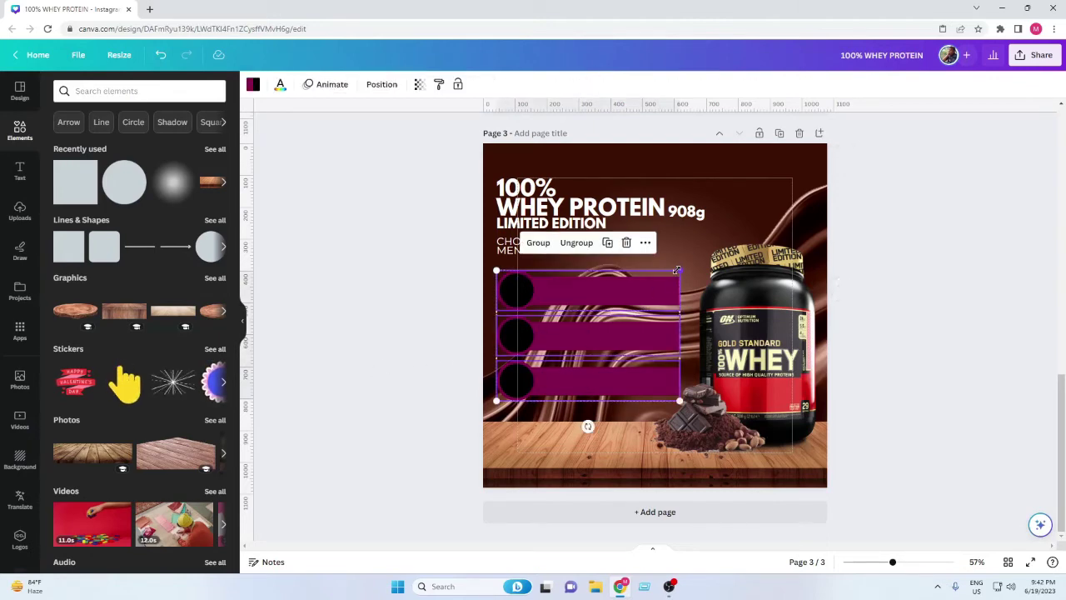
left_click_drag(677, 270, 660, 276)
left_click(430, 386)
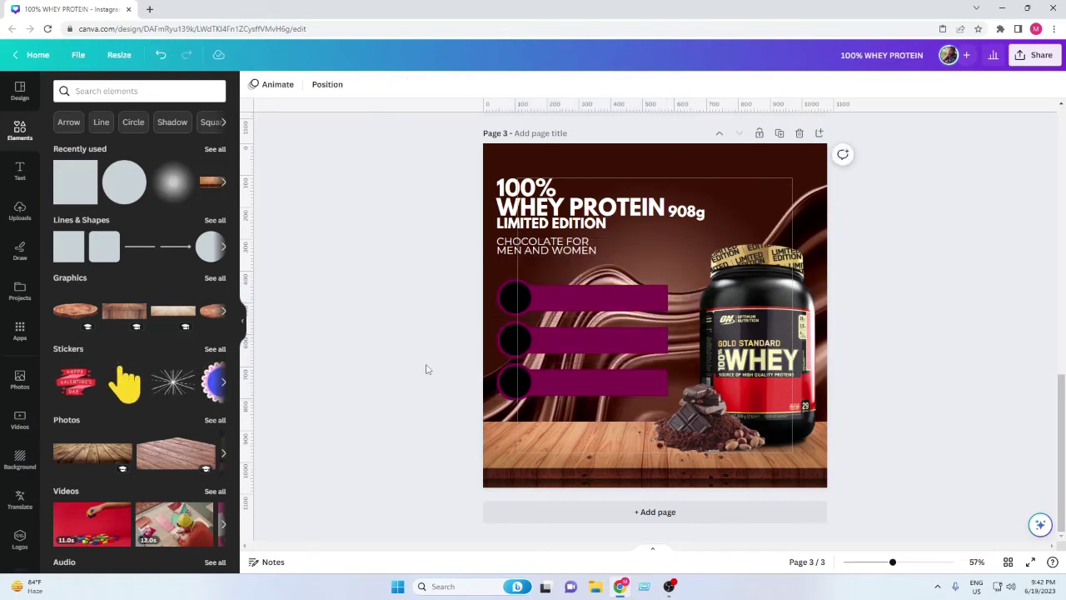
Search the elements for "leaf", add the solid green leaf graphic to the page and recolor it white.
left_click(128, 94)
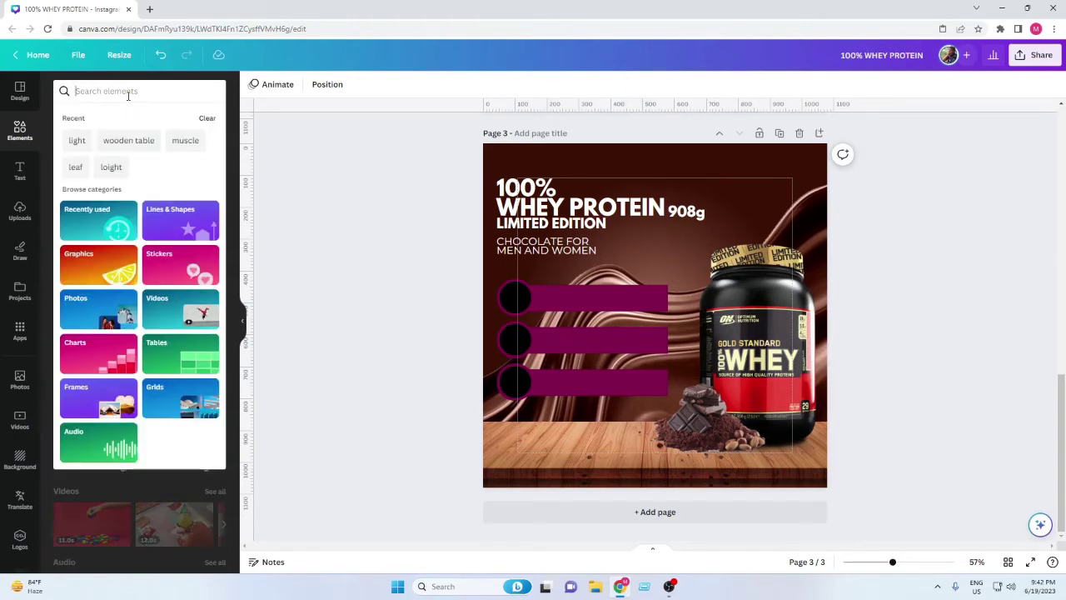
type("leaf")
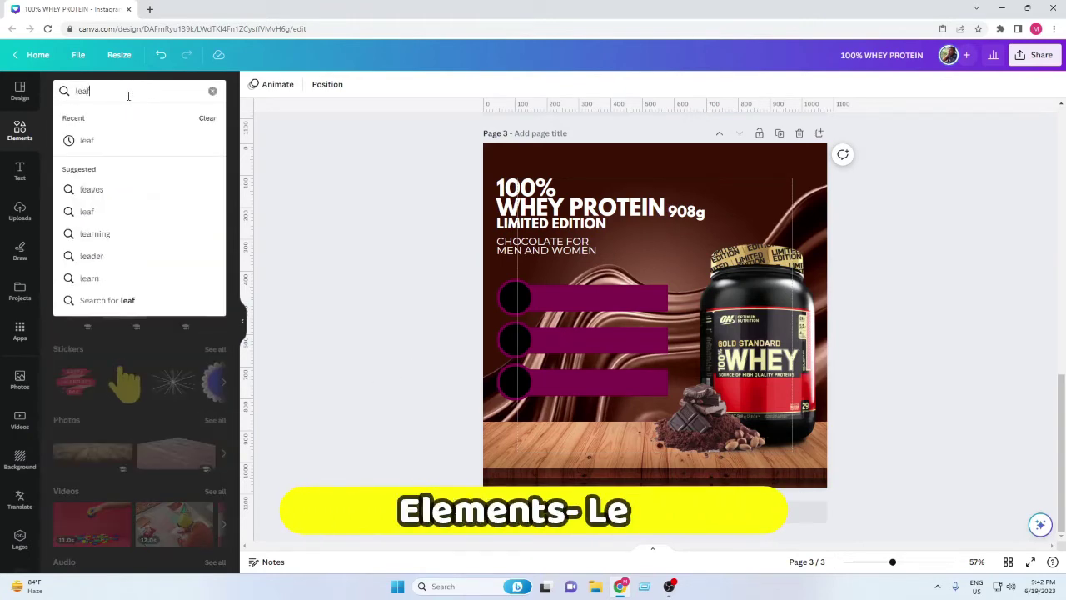
key("Return")
left_click(75, 208)
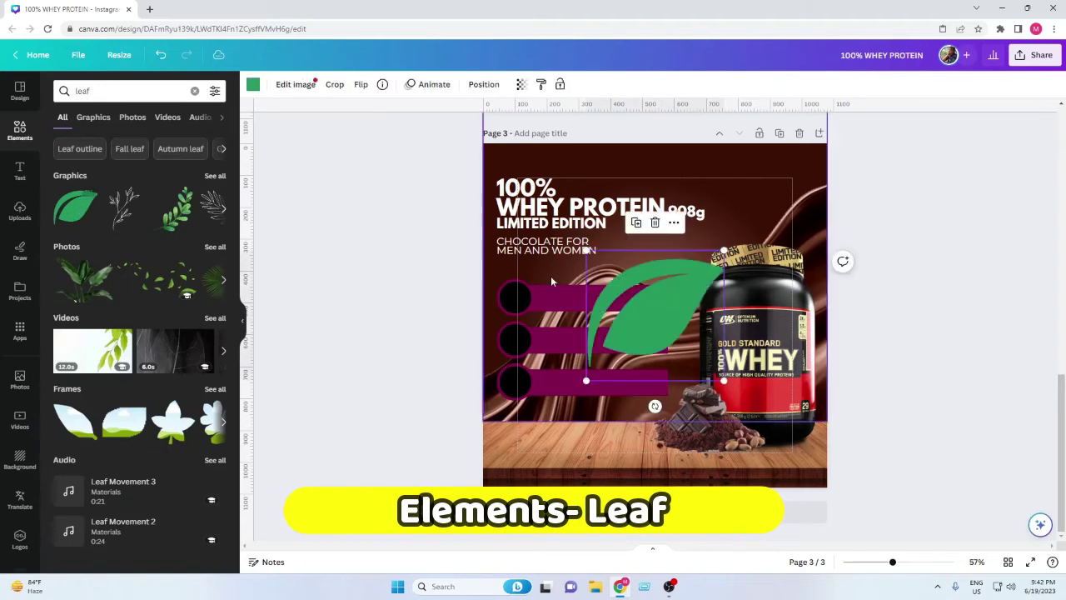
left_click(253, 84)
left_click(65, 180)
left_click(396, 324)
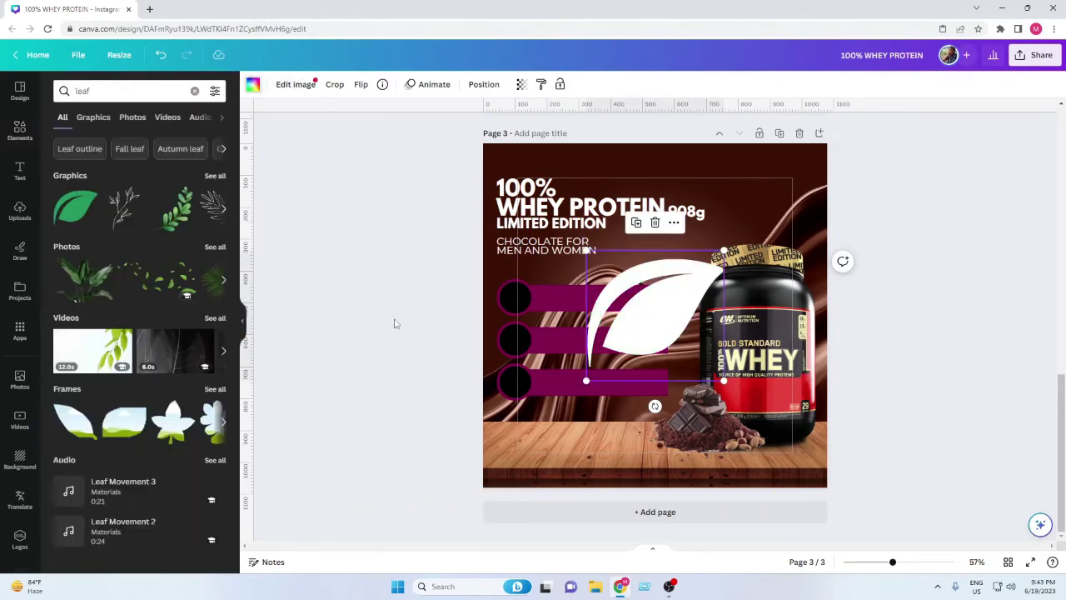
Shrink the white leaf to icon size and center it inside the first label's black circle.
left_click_drag(591, 381, 517, 305)
left_click(551, 277)
left_click(395, 316)
left_click(520, 303)
left_click_drag(517, 306, 516, 306)
left_click(418, 320)
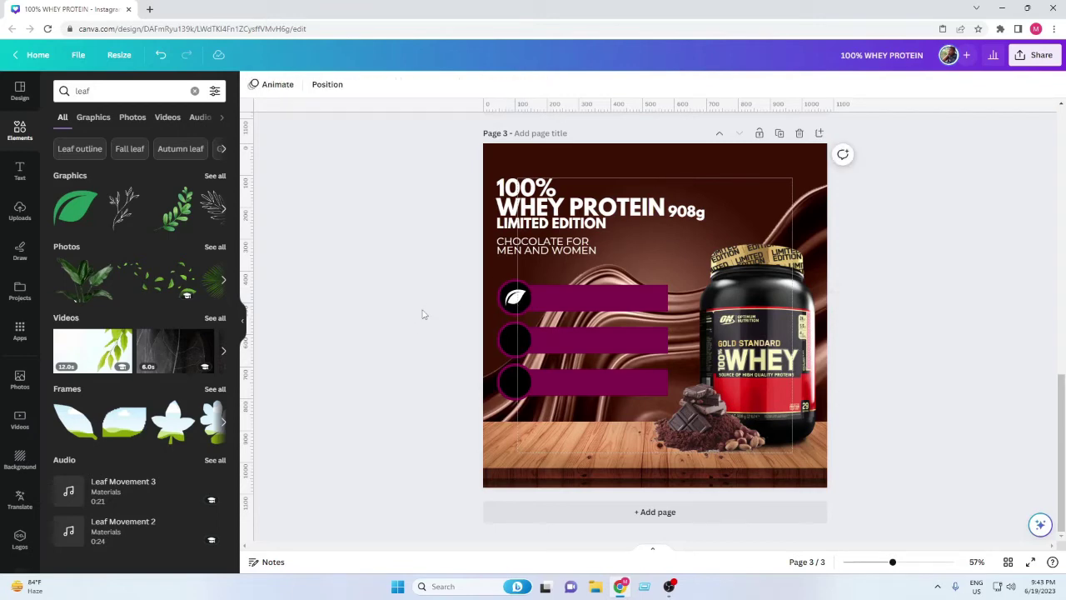
Duplicate the "LIMITED EDITION" text and replace the copy's wording with "8".
left_click(554, 230)
key("ctrl+d")
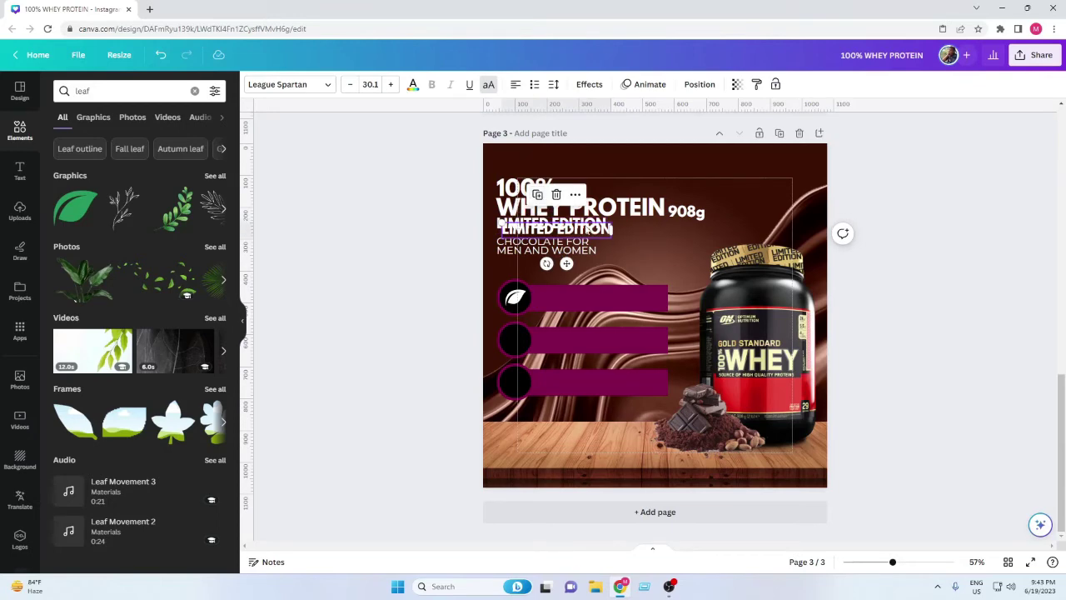
left_click_drag(558, 233, 672, 244)
double_click(671, 246)
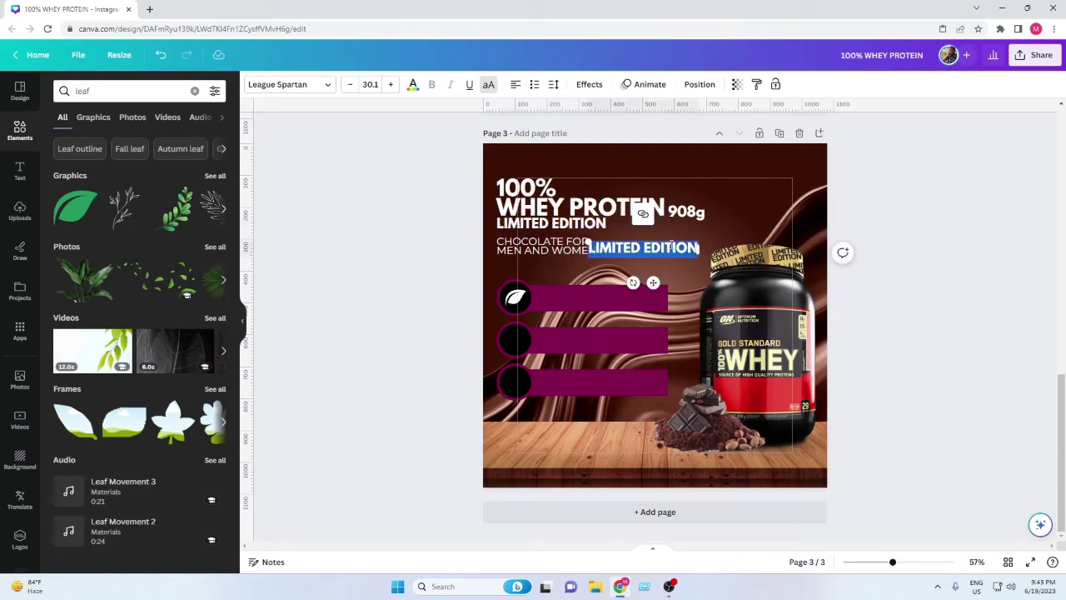
type("8")
left_click(392, 378)
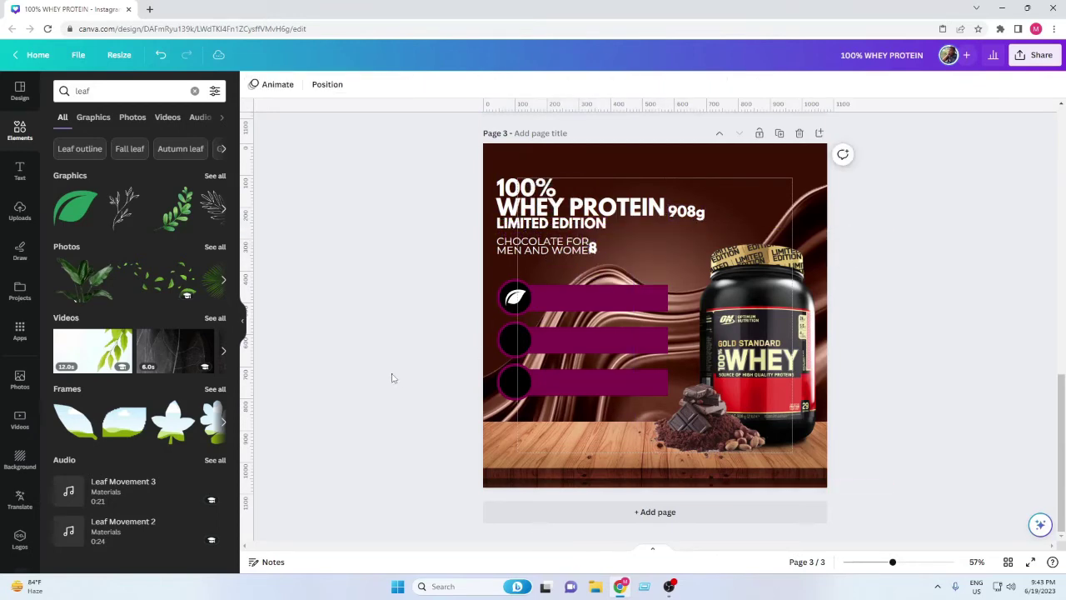
Move the "8" into the second label's black circle, enlarge it to font size 44.1 and center it there.
left_click(591, 247)
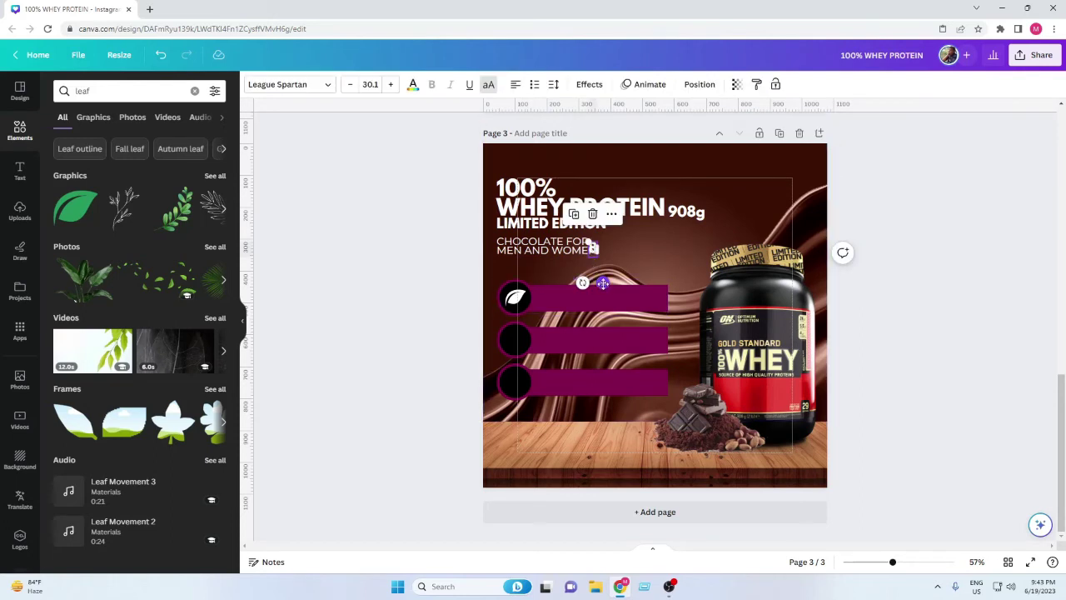
left_click_drag(592, 248, 516, 337)
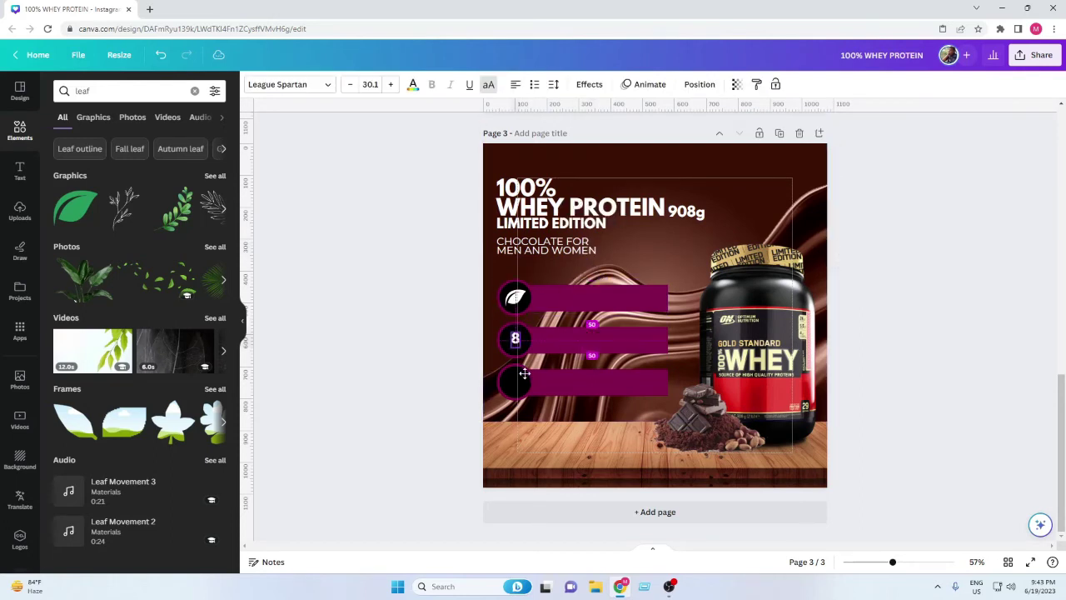
left_click(390, 85)
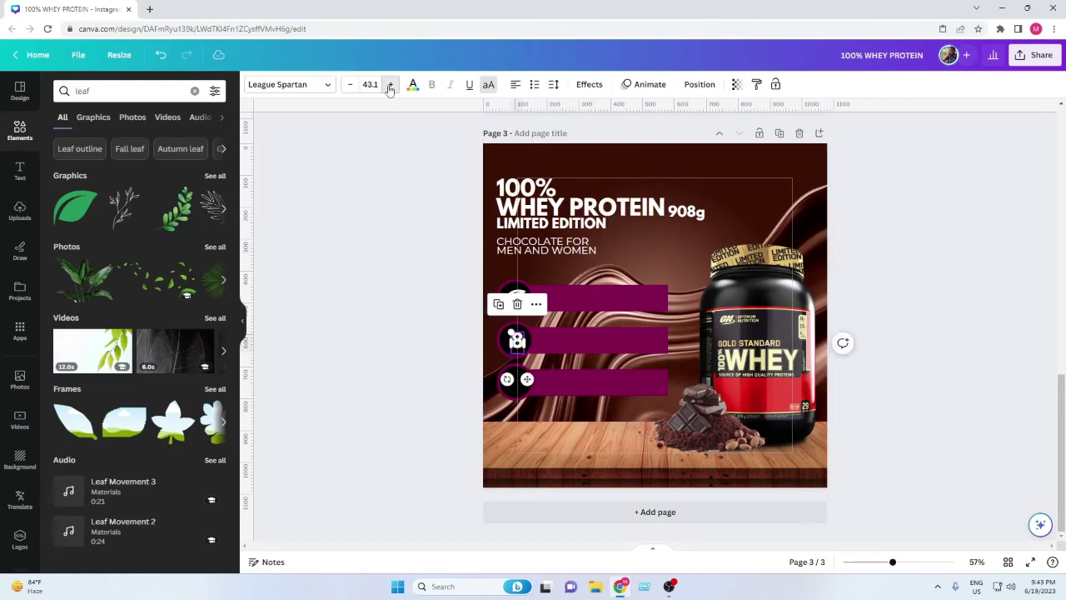
left_click(390, 85)
left_click_drag(516, 345, 518, 350)
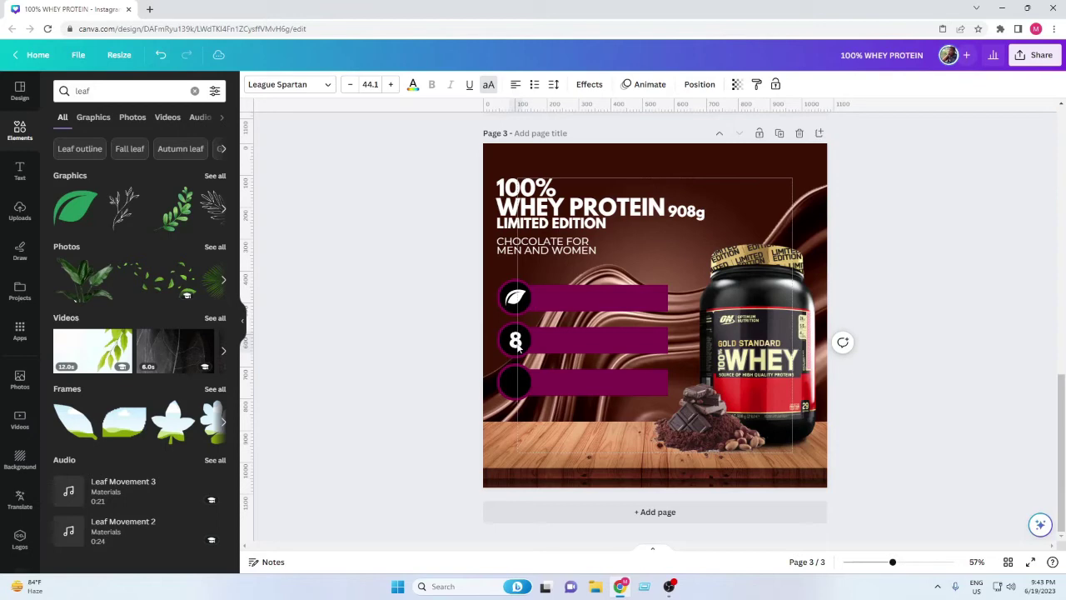
left_click(408, 369)
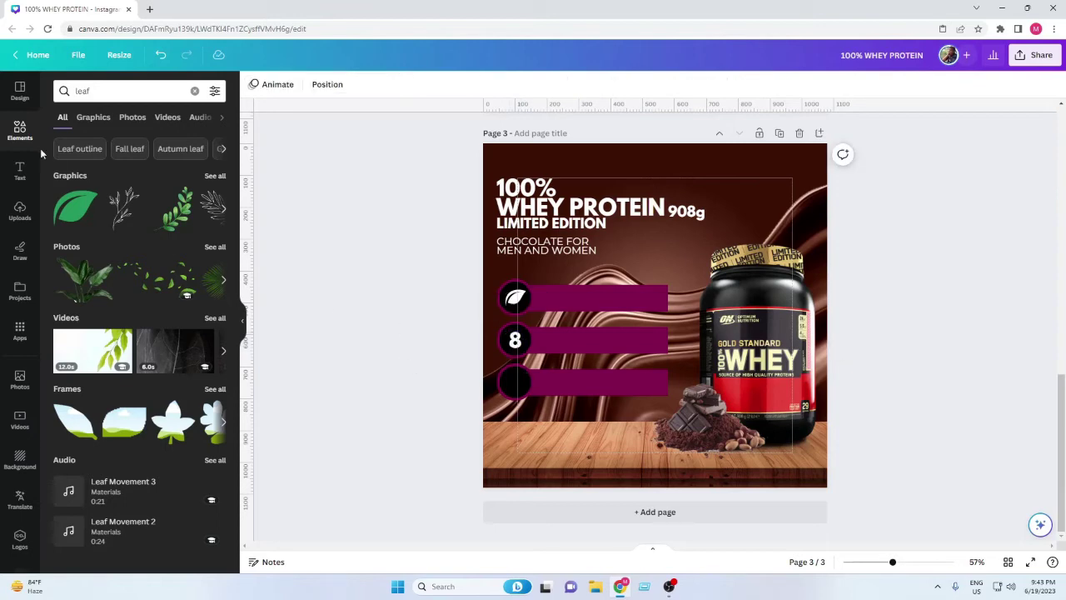
Search the elements for "muscle", add the solid flexed-arm graphic to the page and recolor it white.
left_click(194, 91)
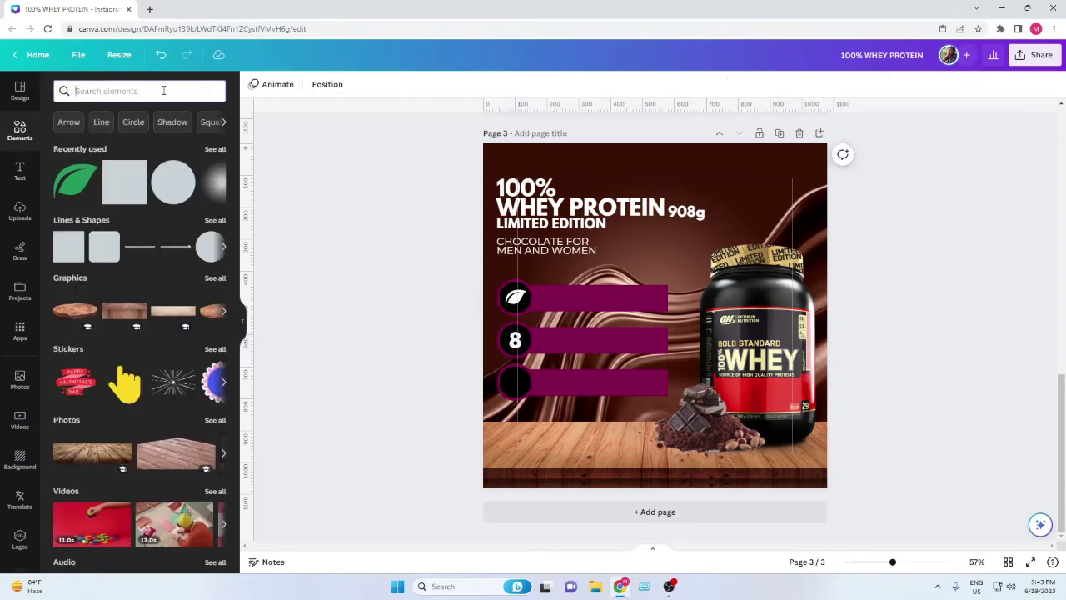
type("muscle")
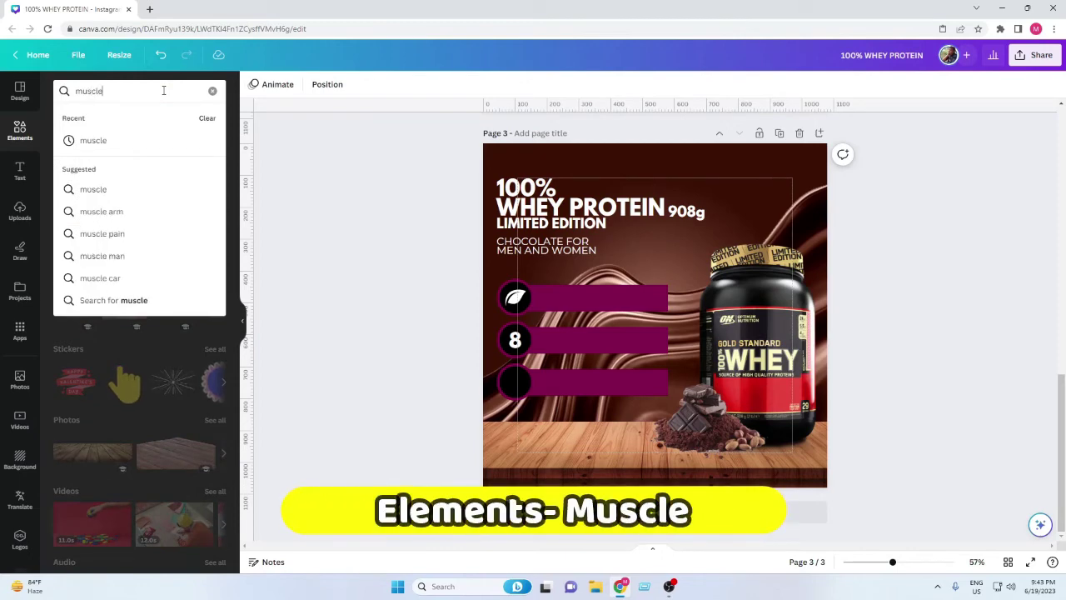
key("Return")
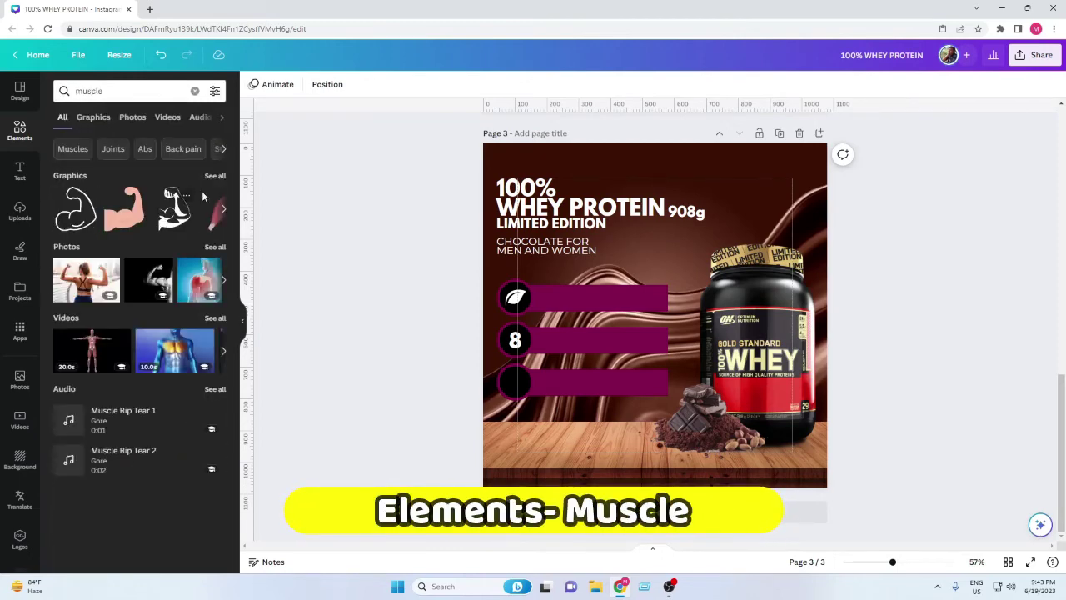
left_click(214, 176)
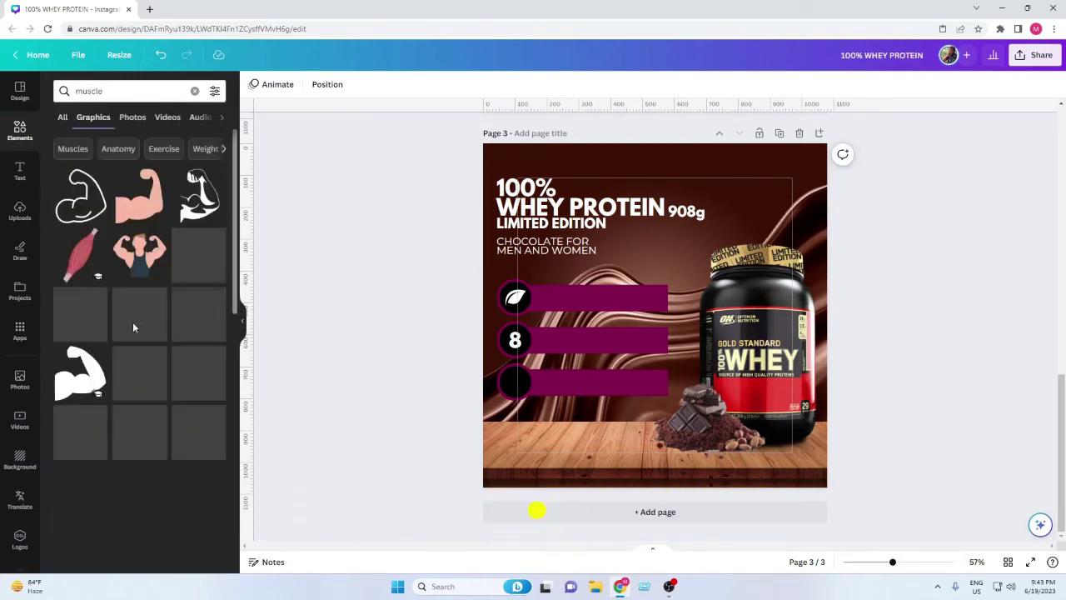
left_click(79, 379)
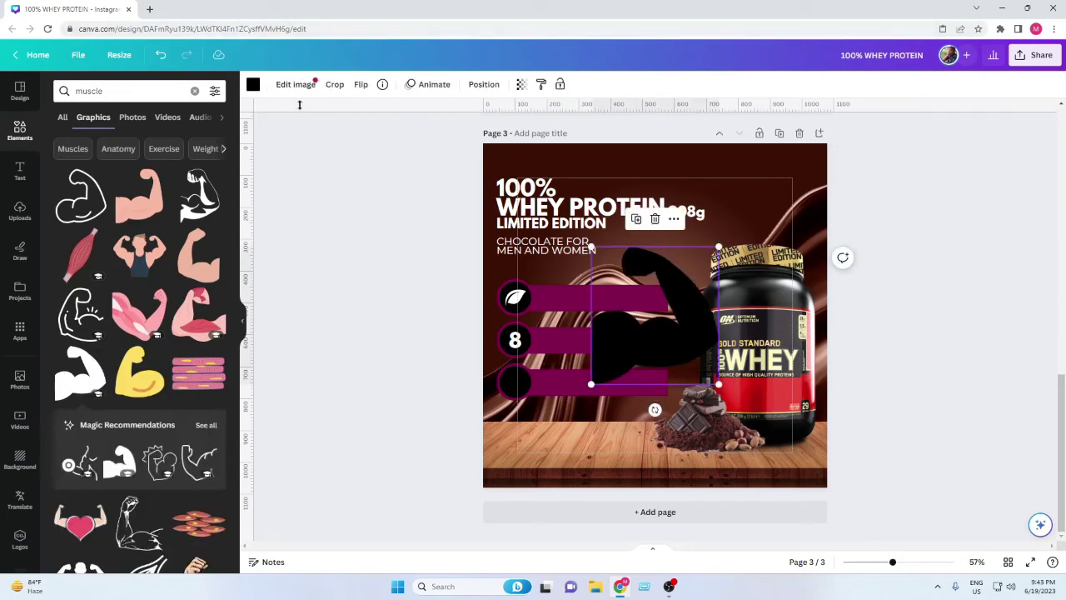
left_click(253, 85)
left_click(211, 157)
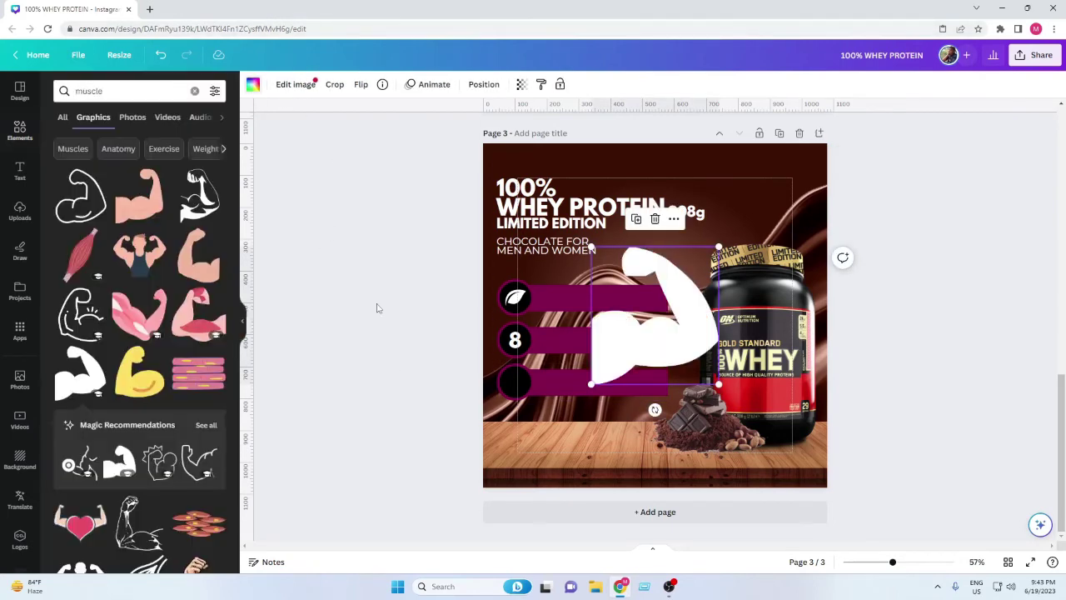
Shrink the white flexed arm to icon size and center it inside the third label's black circle.
left_click_drag(593, 385, 640, 288)
left_click_drag(719, 247, 517, 384)
left_click(673, 301)
left_click(388, 402)
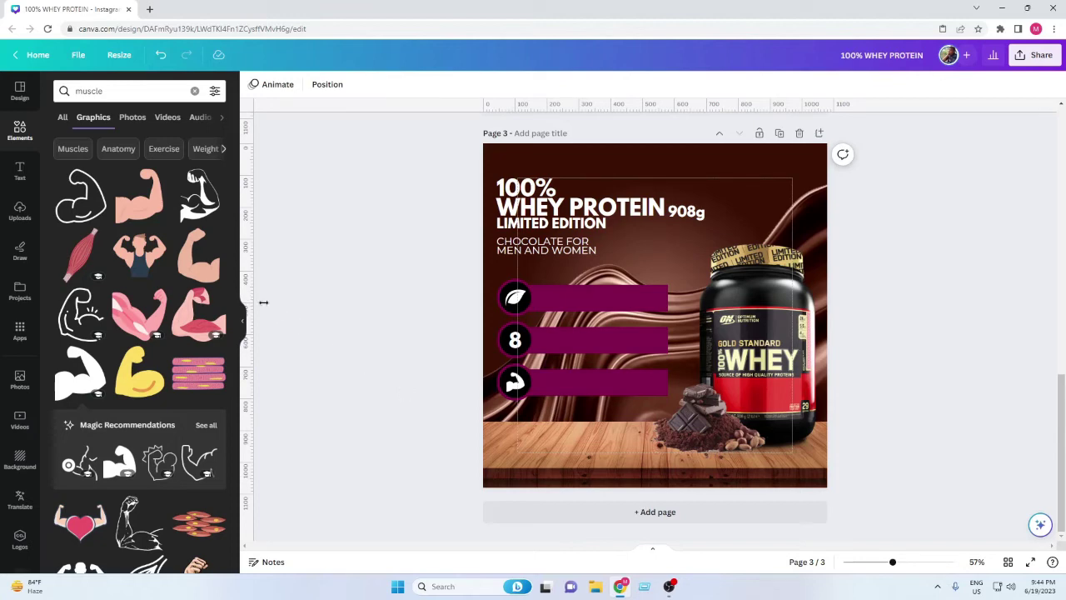
Place a vertical guide along the headline text's left edge and add a rounded square shape to the page.
left_click_drag(263, 303, 494, 342)
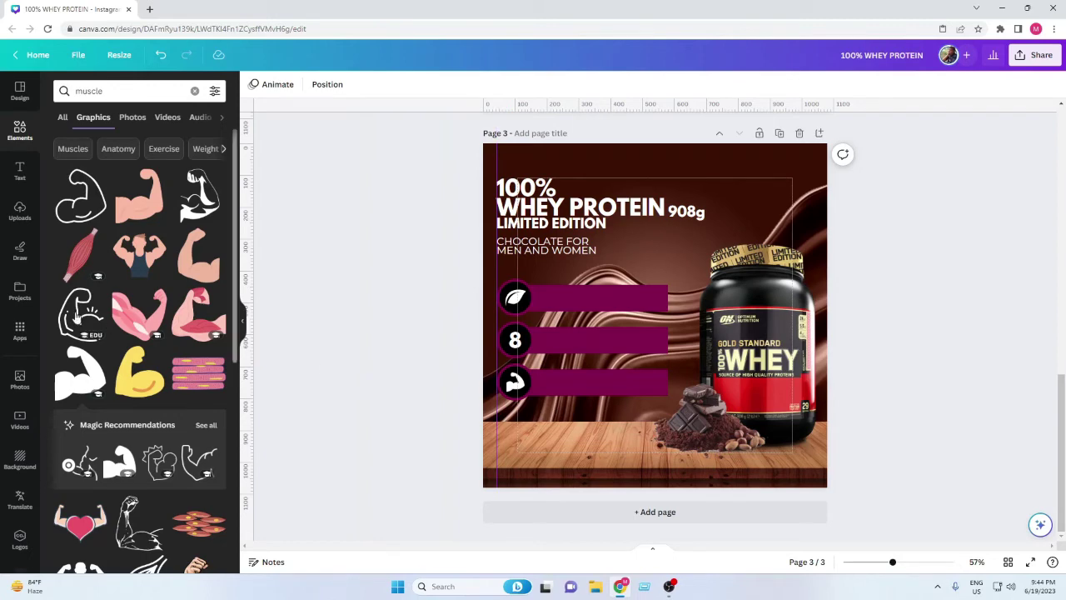
left_click(195, 91)
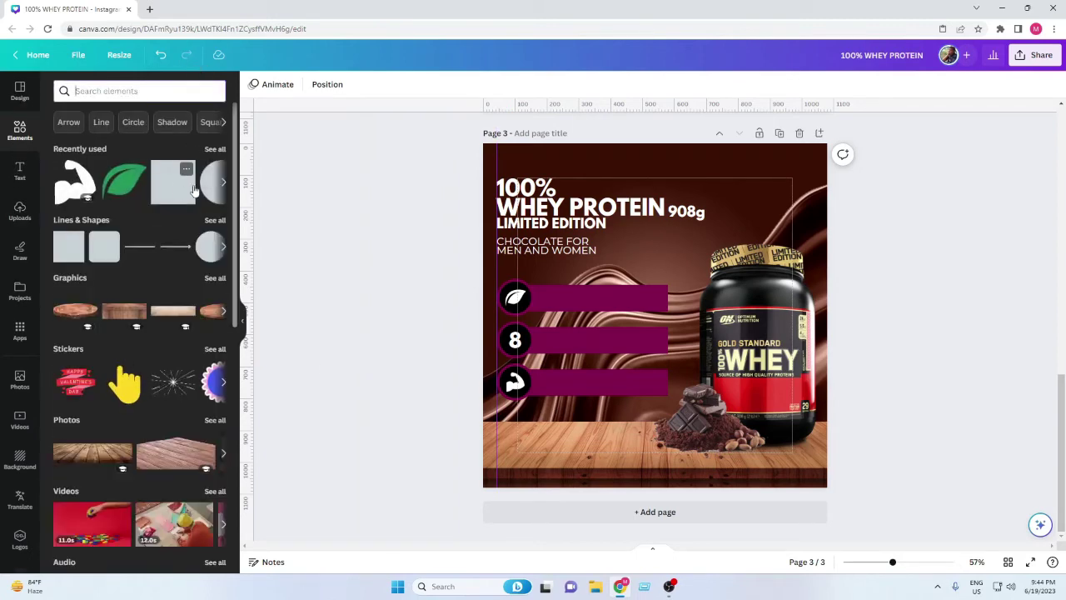
left_click(104, 247)
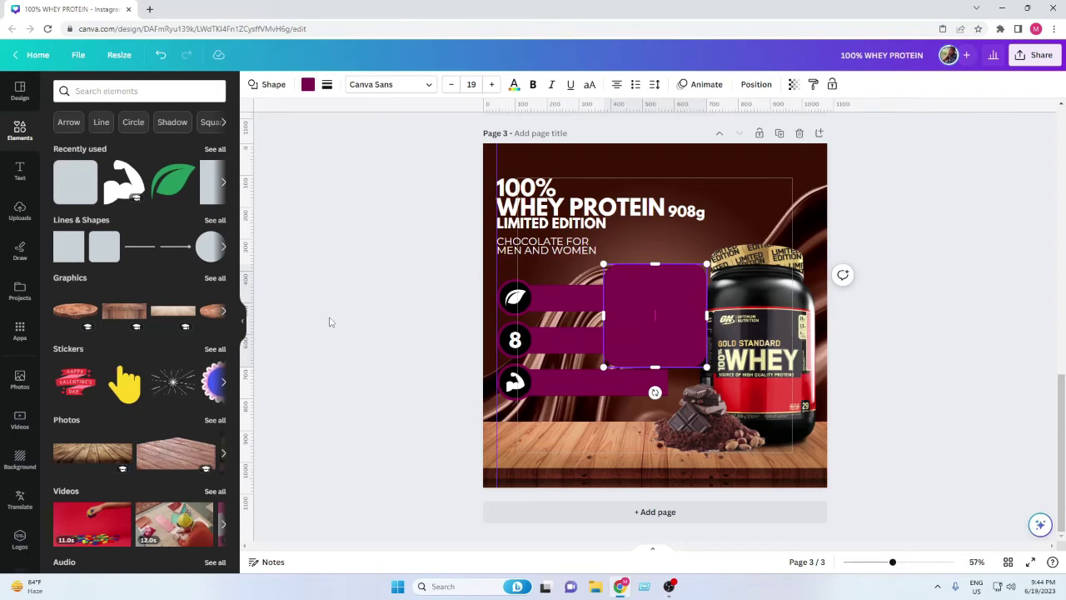
Recolor the rounded square with the very dark brown swatch from the wooden table's photo colors.
left_click(308, 85)
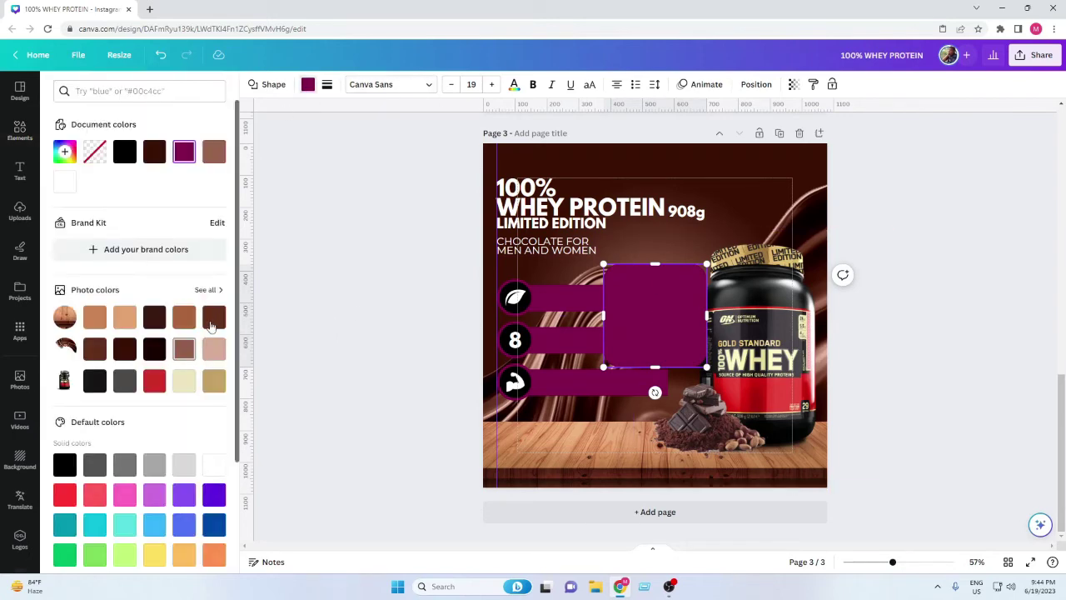
left_click(154, 316)
left_click(344, 345)
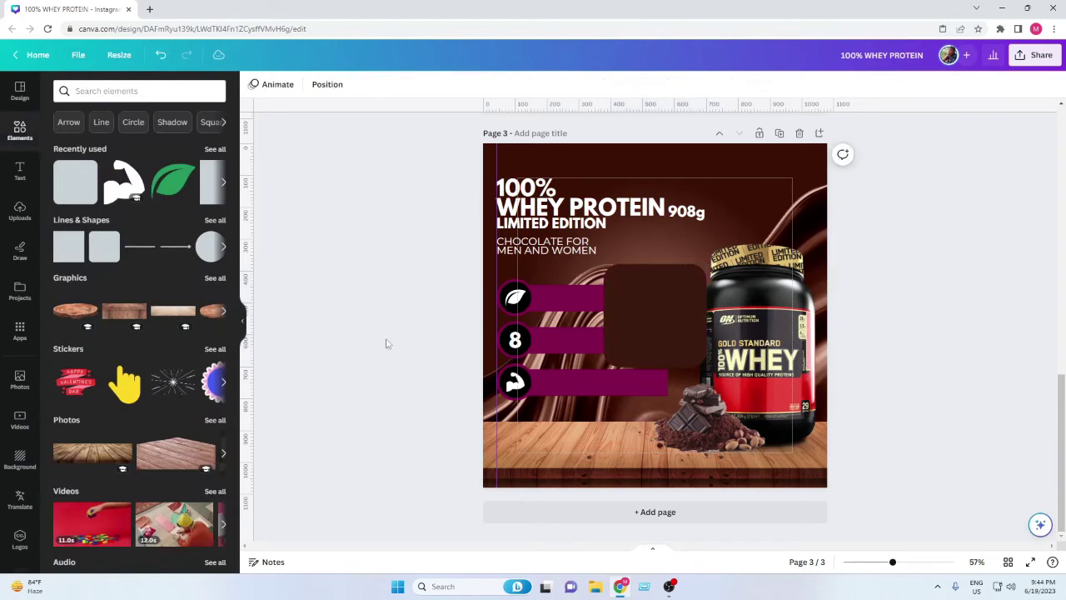
Reshape the dark brown rounded square into a small pill-shaped button and place it on the wooden table, aligned with the headline's left edge.
left_click(666, 325)
left_click_drag(605, 311, 518, 326)
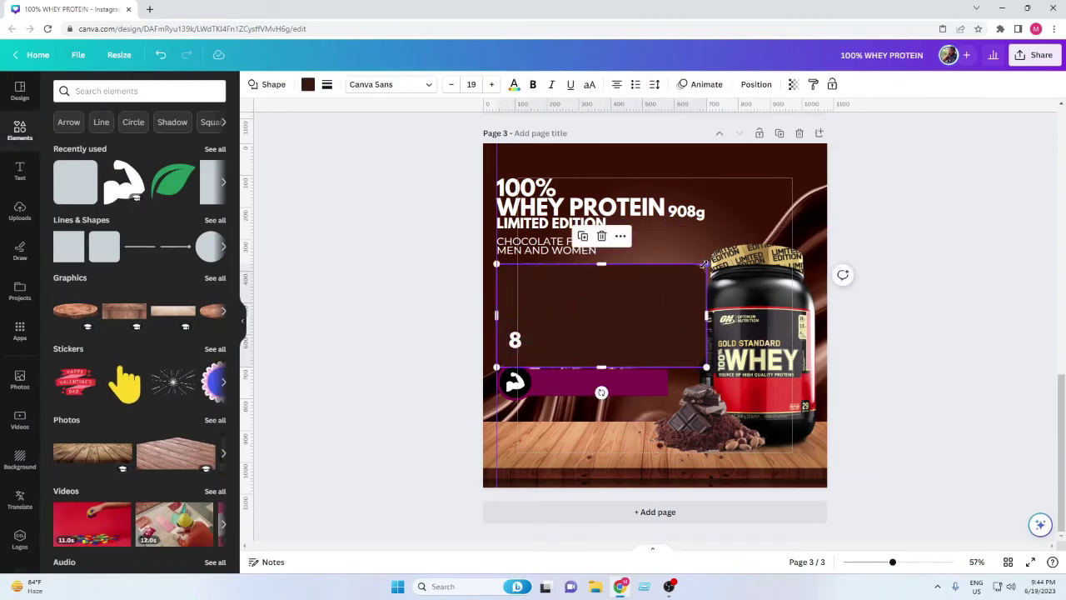
left_click_drag(706, 264, 543, 444)
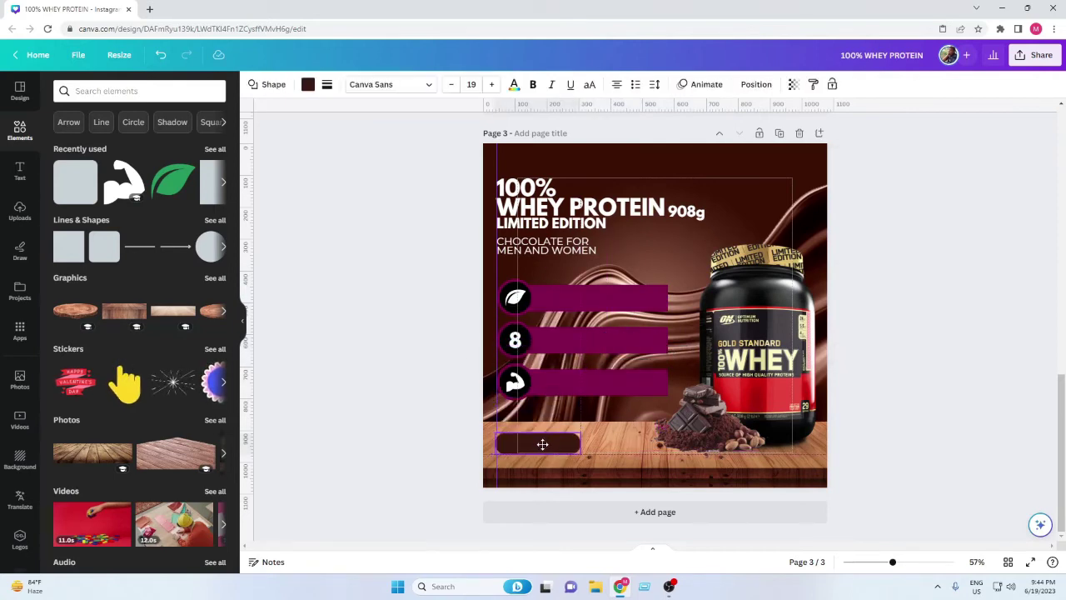
left_click(441, 447)
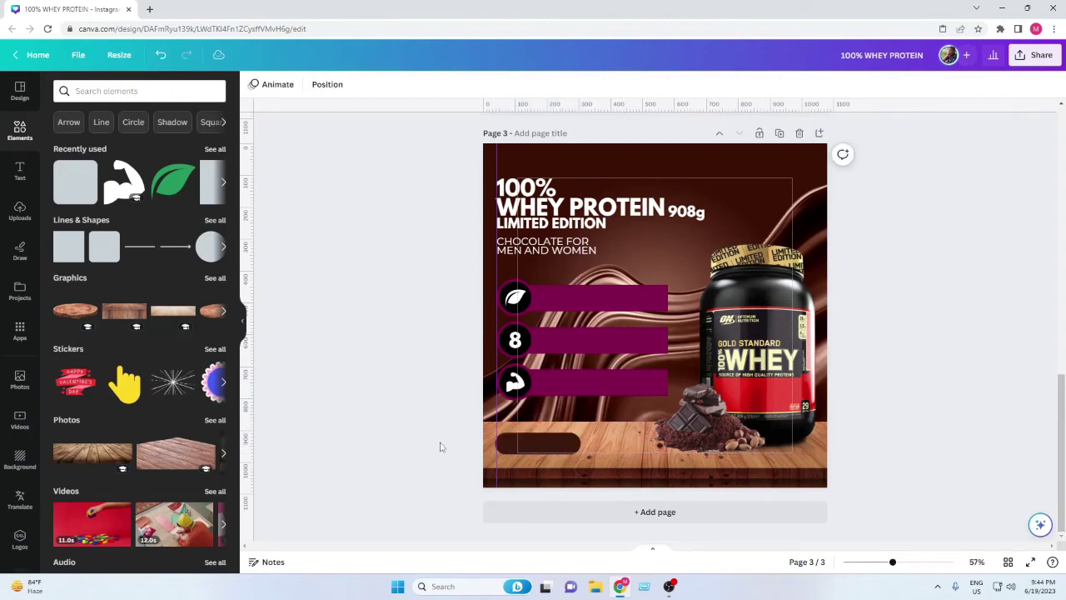
left_click(550, 450)
left_click_drag(549, 449, 548, 448)
left_click(450, 453)
left_click(546, 449)
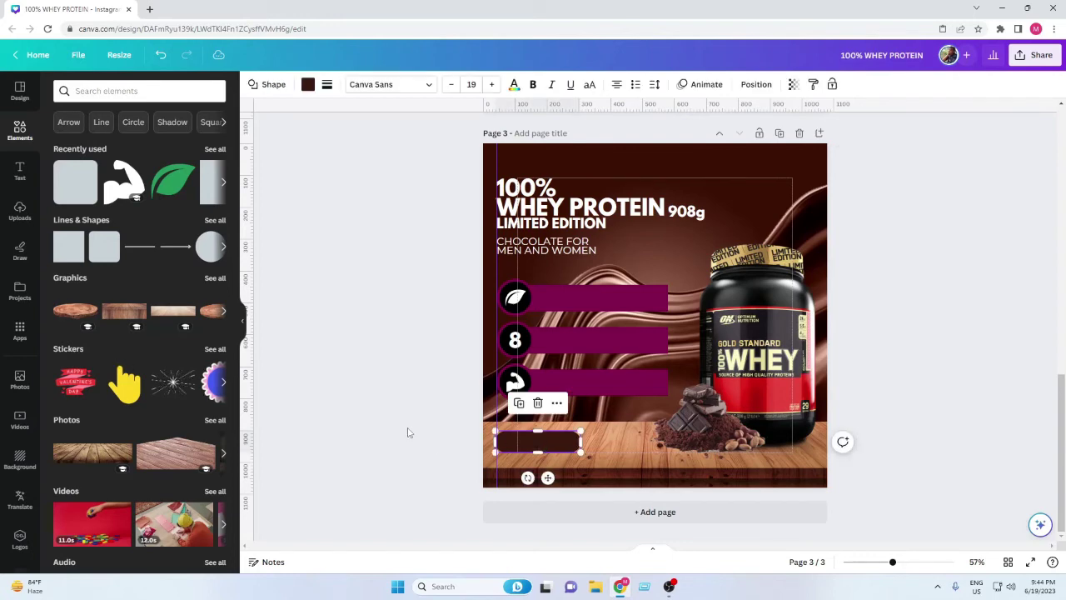
left_click(410, 431)
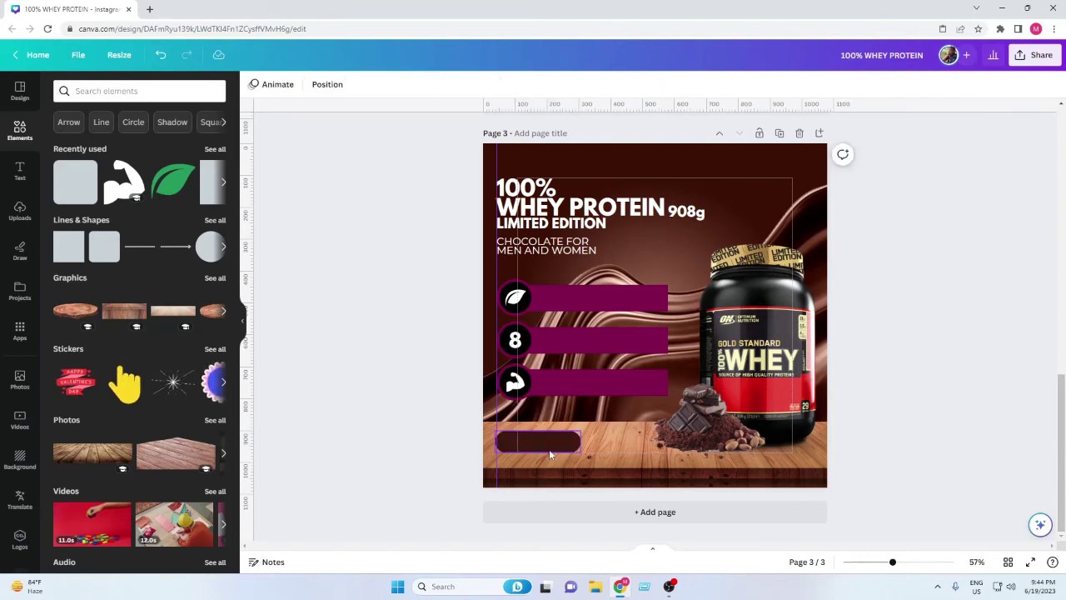
left_click(549, 452)
left_click(402, 448)
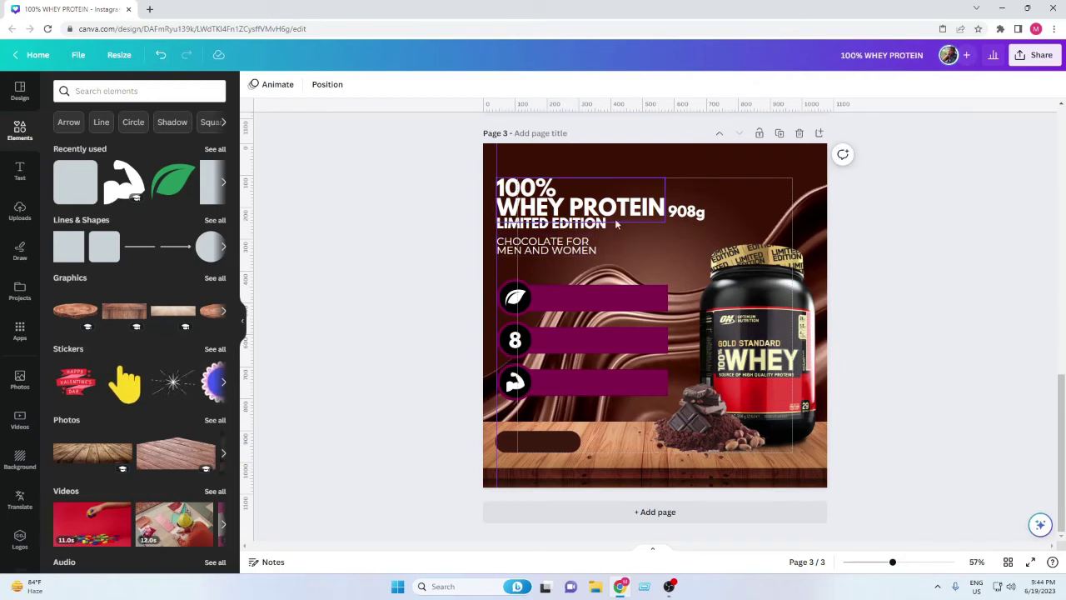
Duplicate the "908g" text just below the original and change the copy's wording to "SHOP NOW".
left_click_drag(686, 212, 673, 236)
type("H")
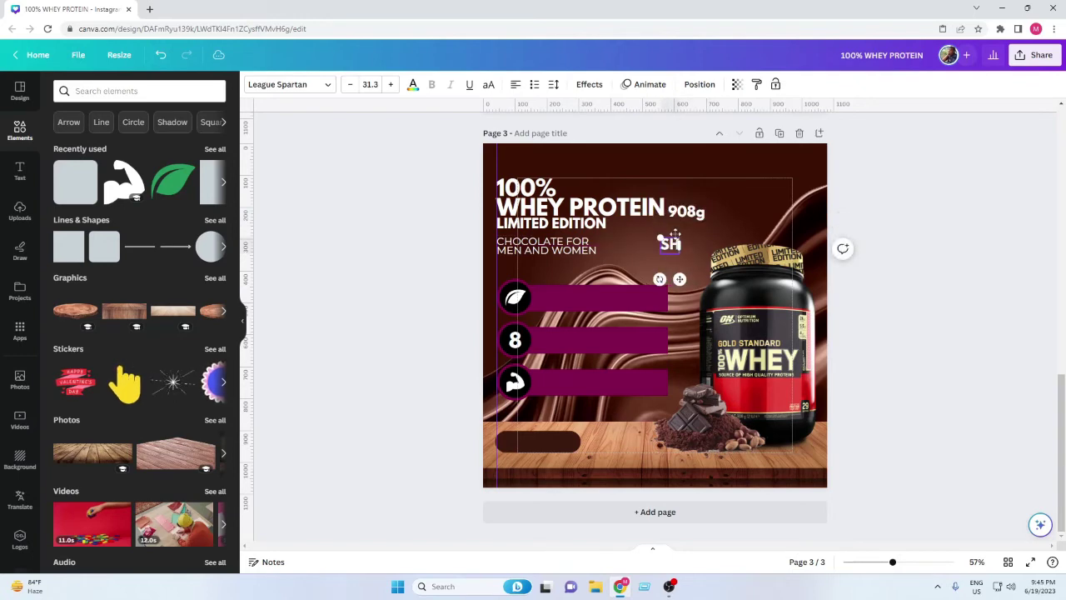
type("OP NOW")
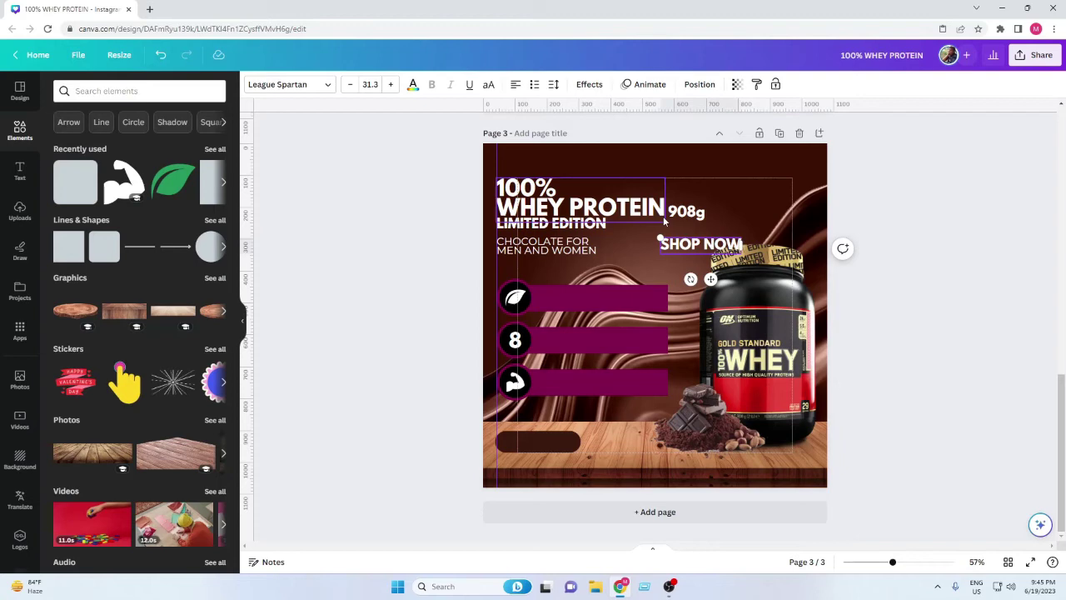
left_click(428, 338)
Widen the dark brown button slightly, then shrink the "SHOP NOW" text and center it on the button.
left_click(523, 451)
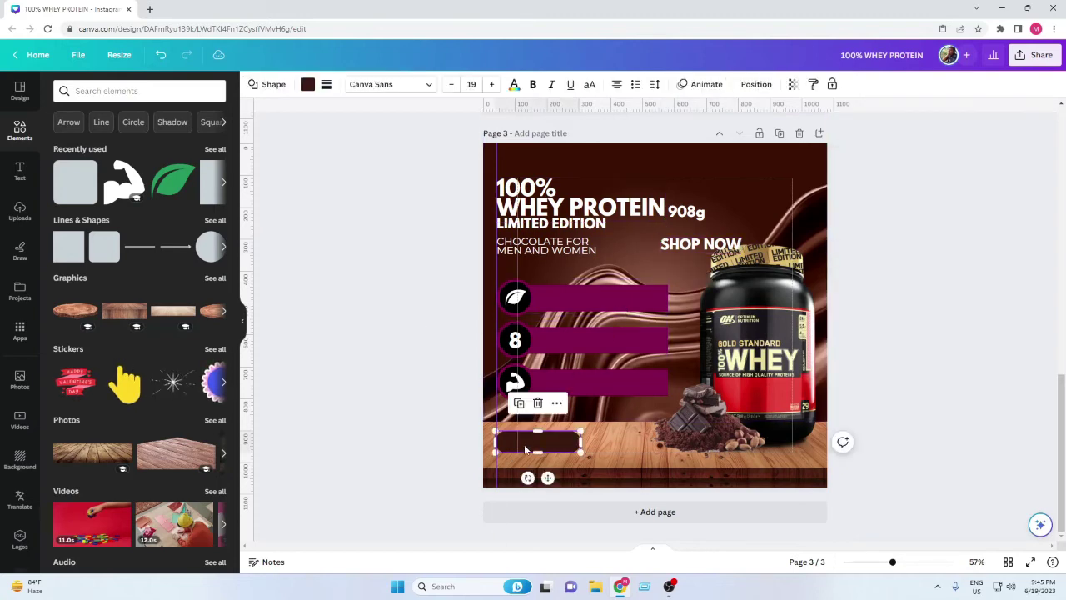
left_click(349, 434)
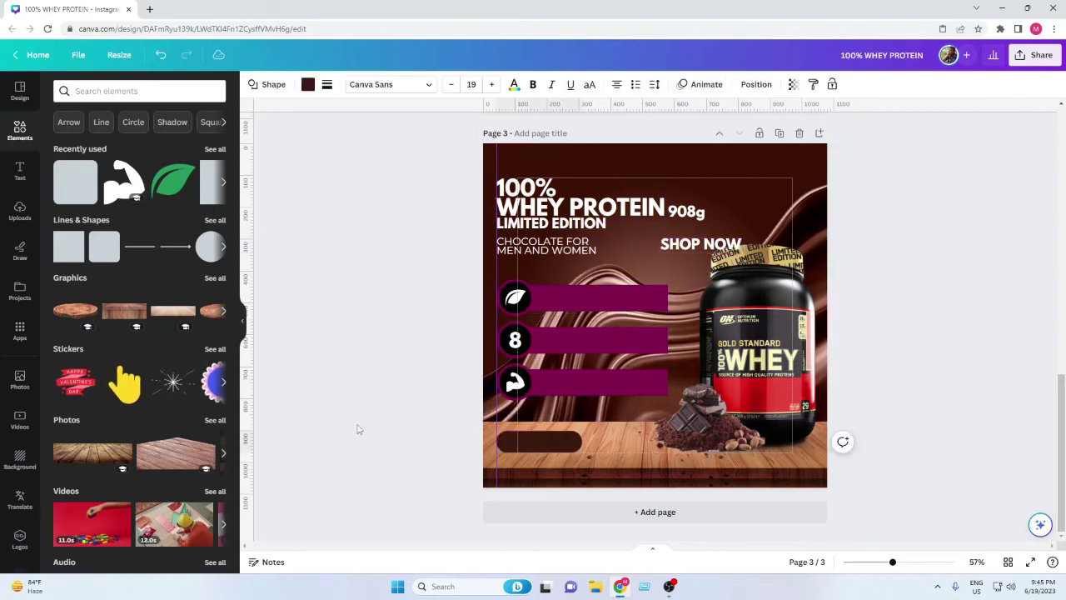
left_click(738, 244)
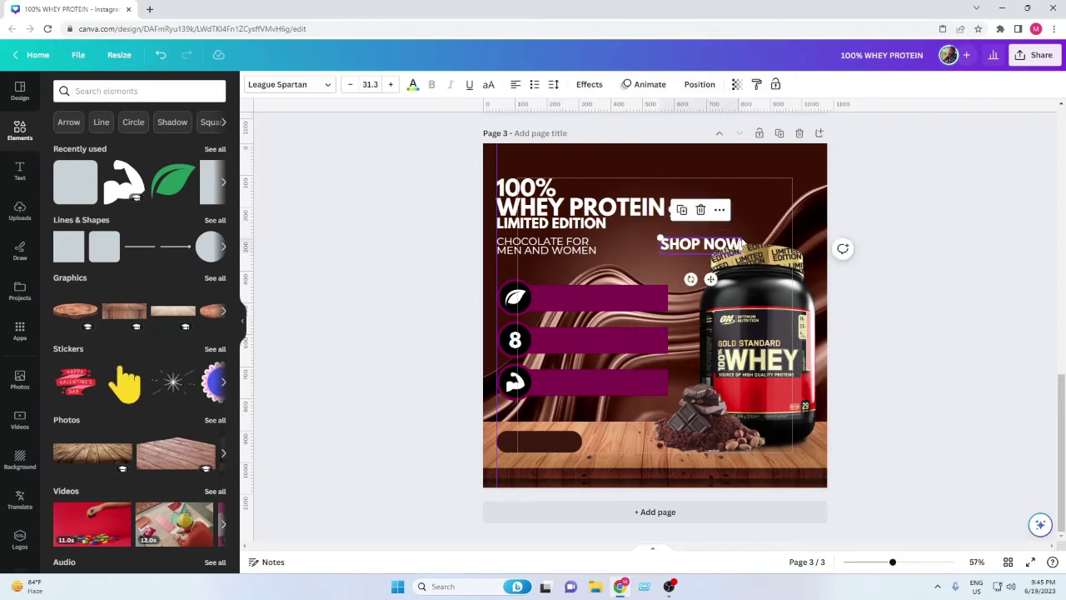
left_click_drag(741, 241, 722, 239)
left_click_drag(669, 281, 534, 444)
left_click(332, 445)
left_click(361, 443)
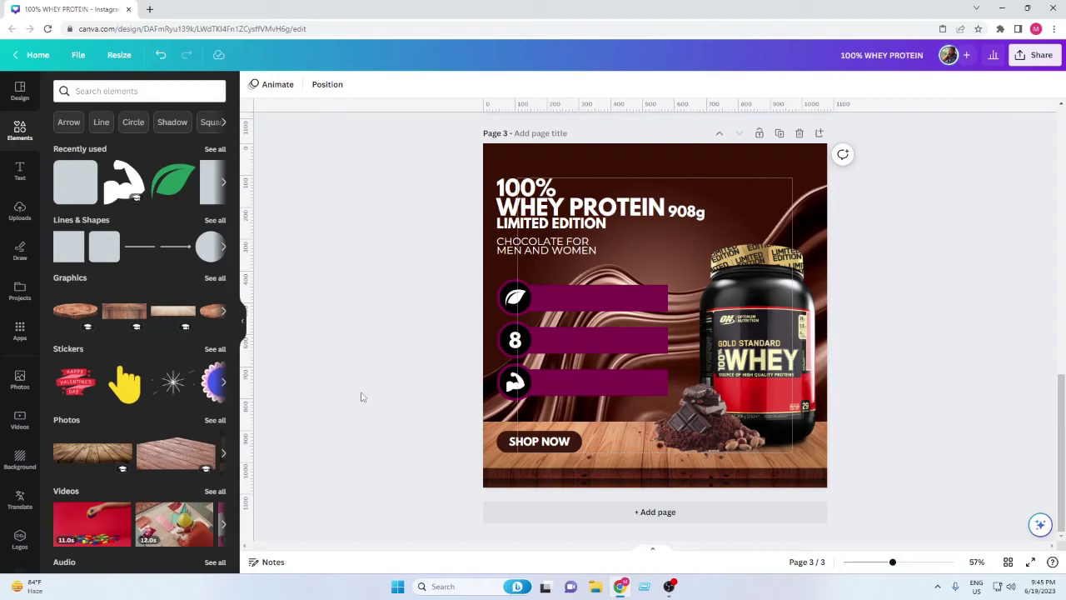
Add a subheading to the page reading "provides high biologial value and sustained release protein".
left_click(20, 170)
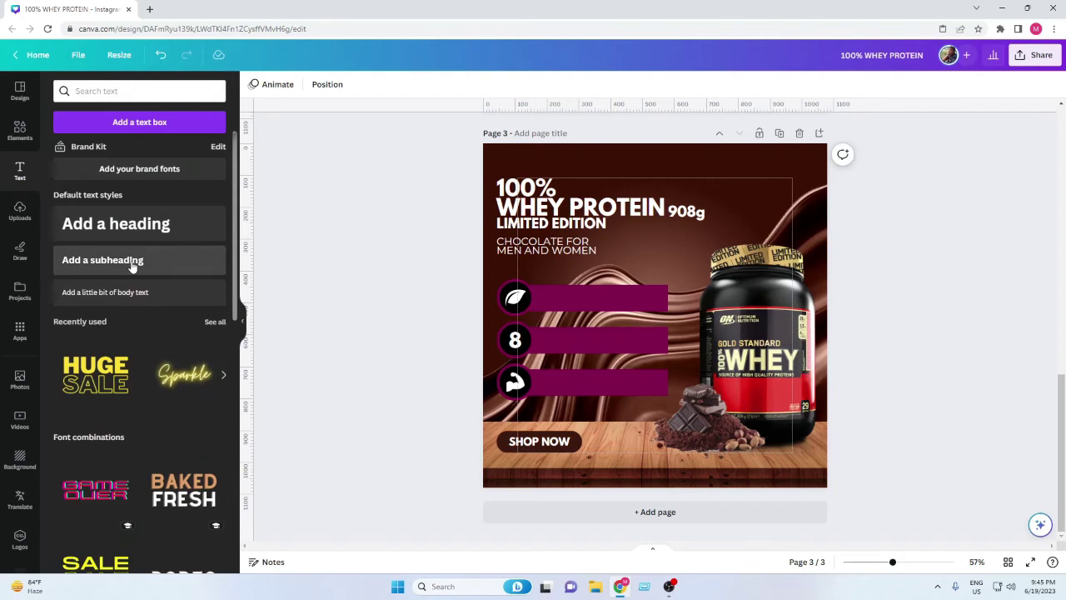
left_click(132, 267)
double_click(621, 319)
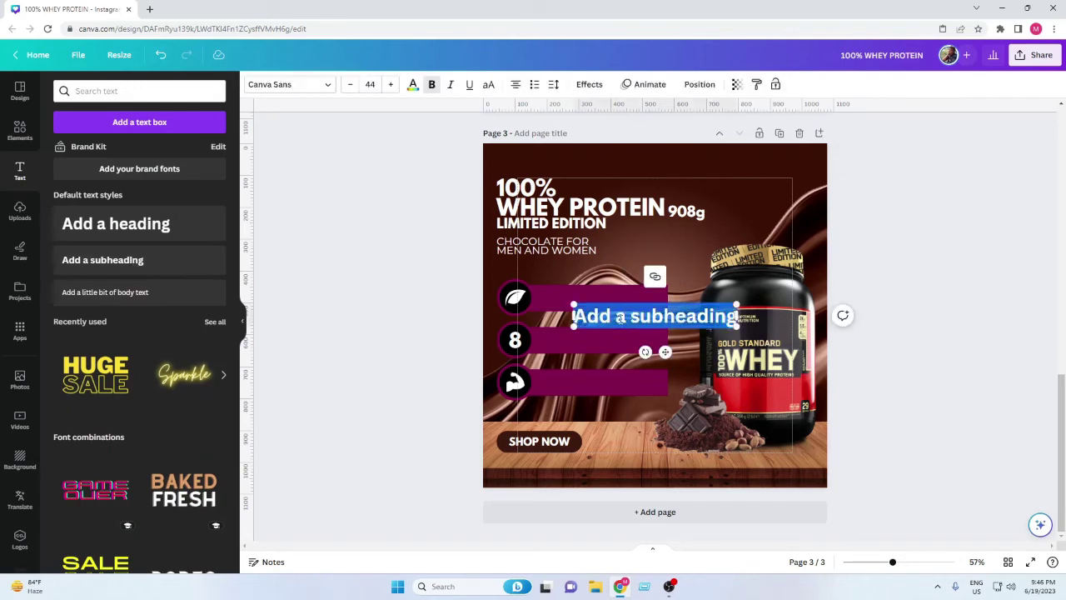
type("provi")
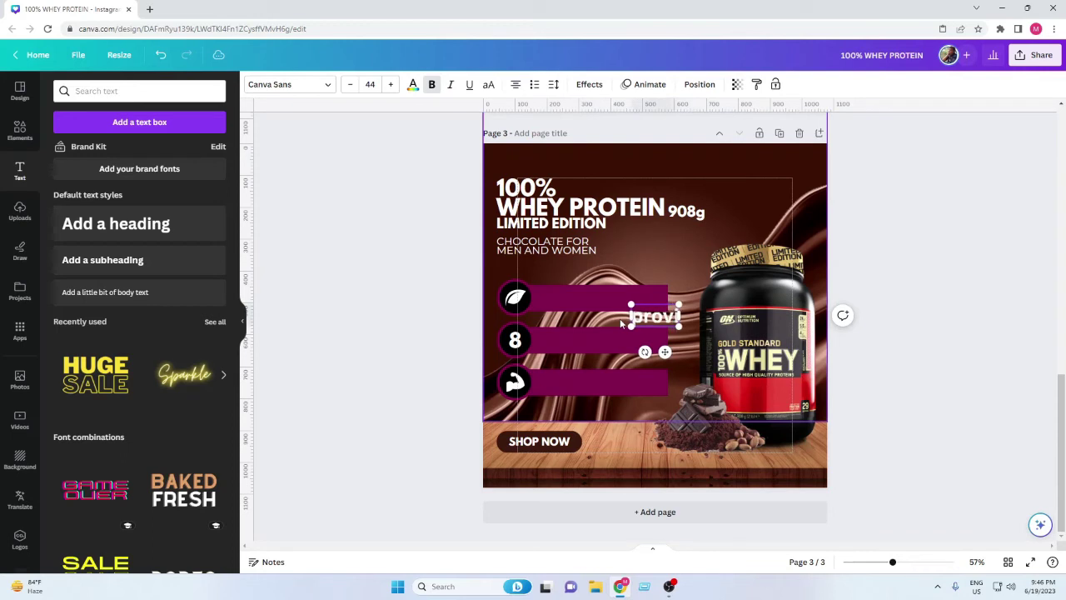
type("des")
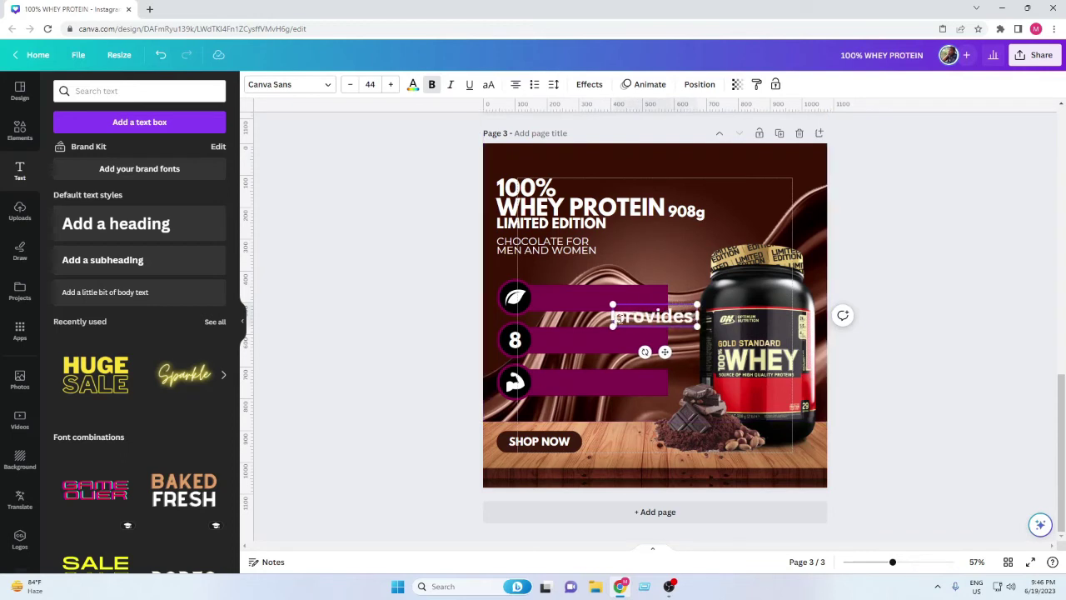
type(" high b")
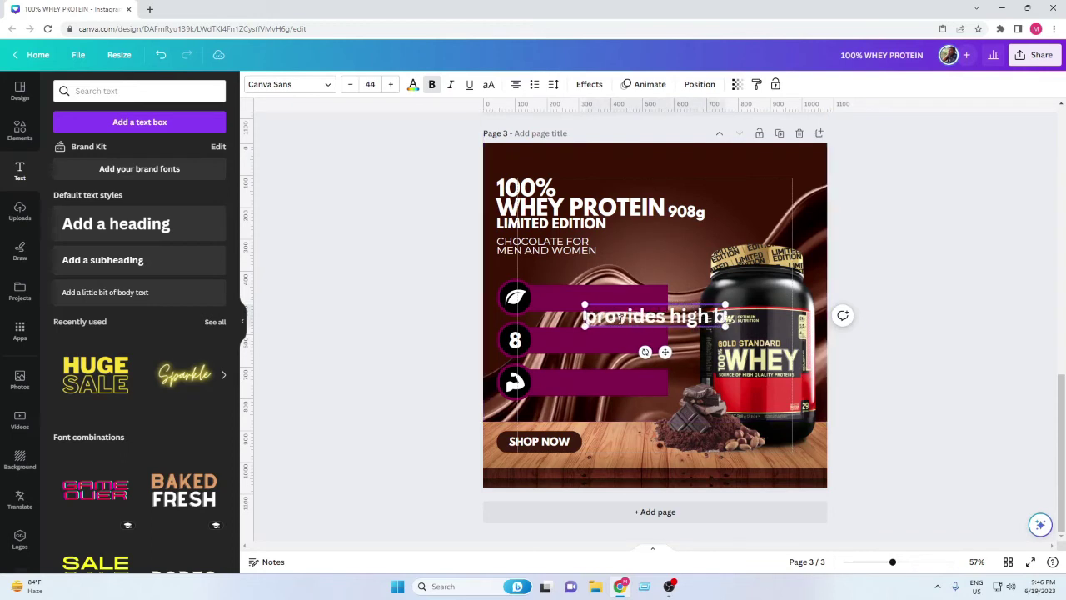
type("iol")
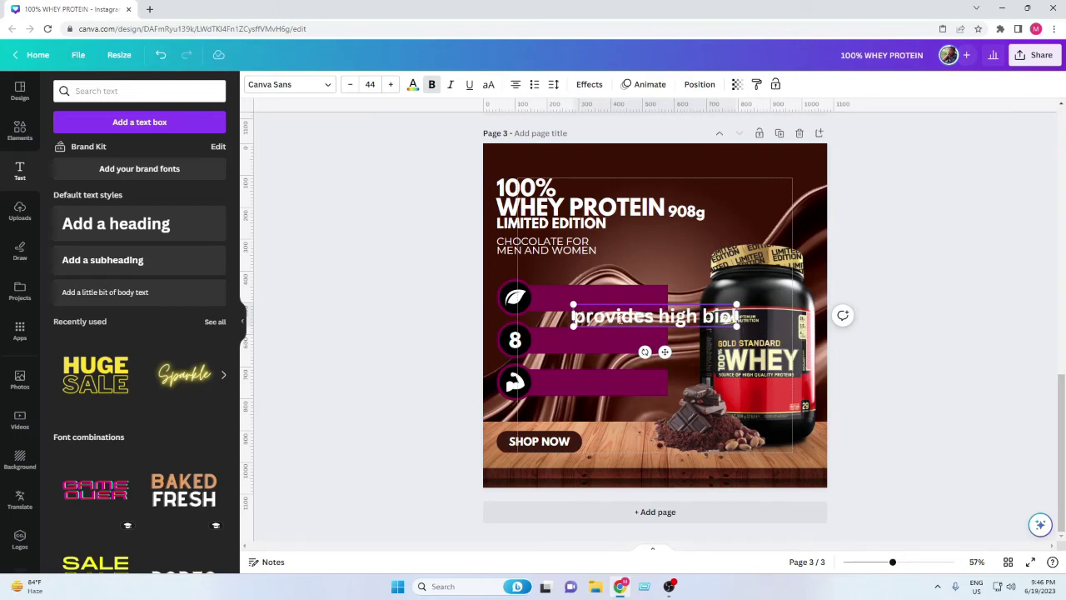
type("ogical")
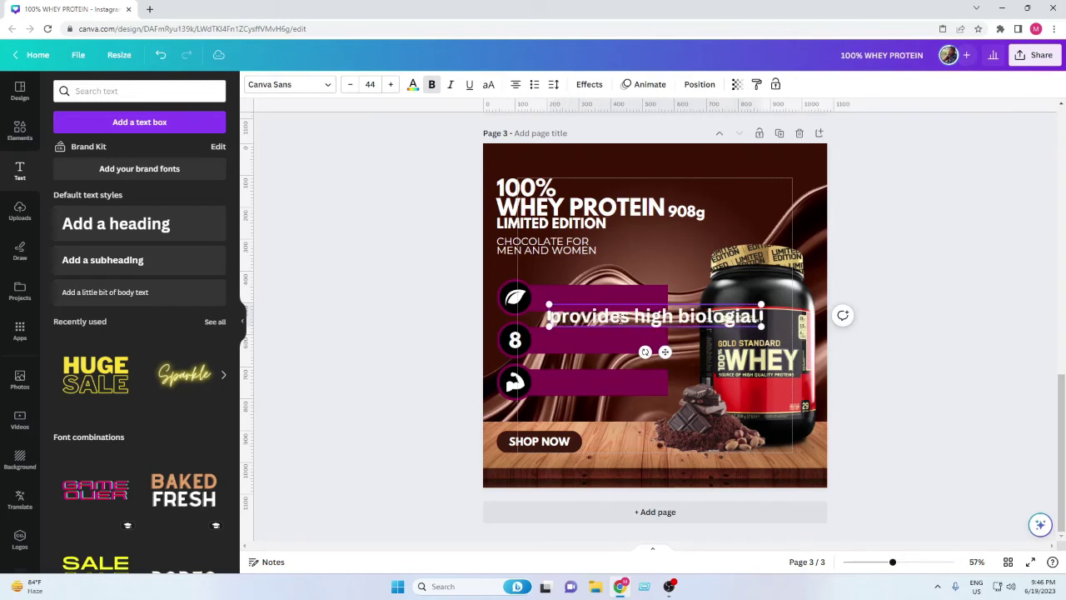
type(" value an")
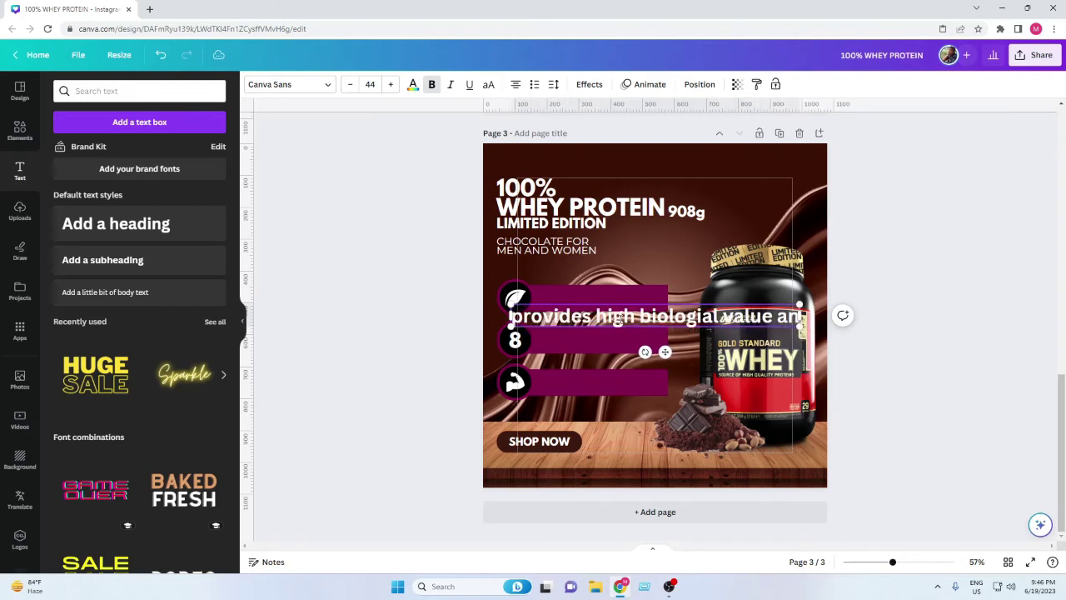
type("d susta")
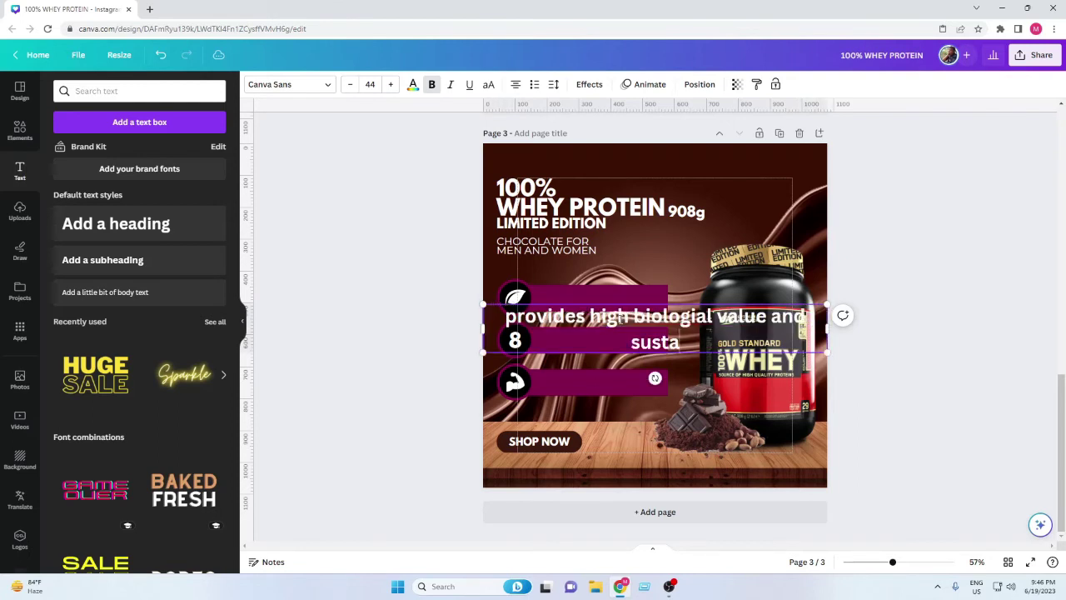
type("ined release")
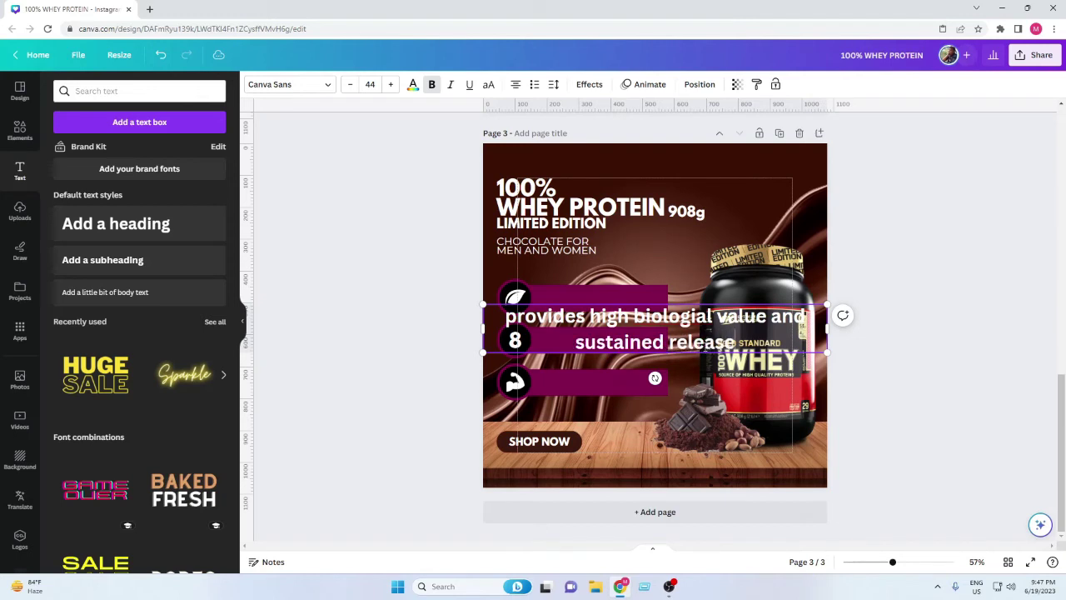
type(" pr")
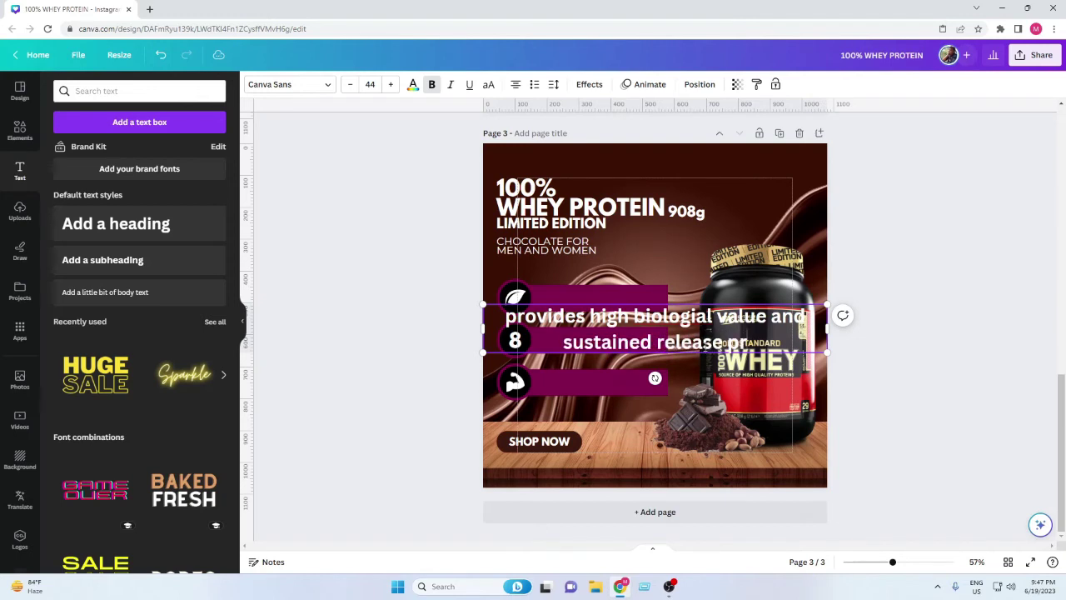
type("otein")
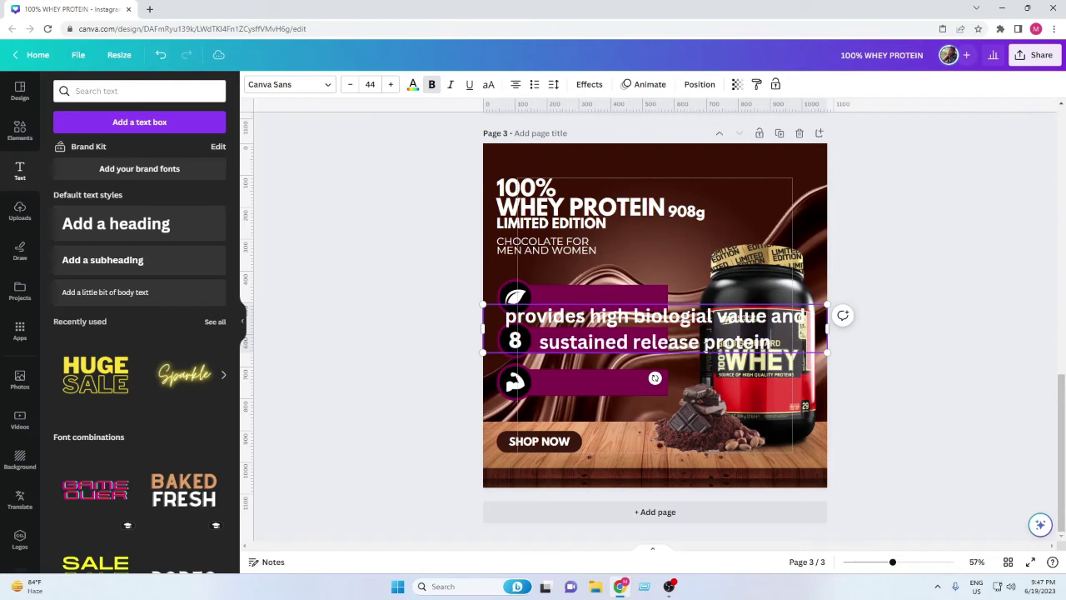
key("Escape")
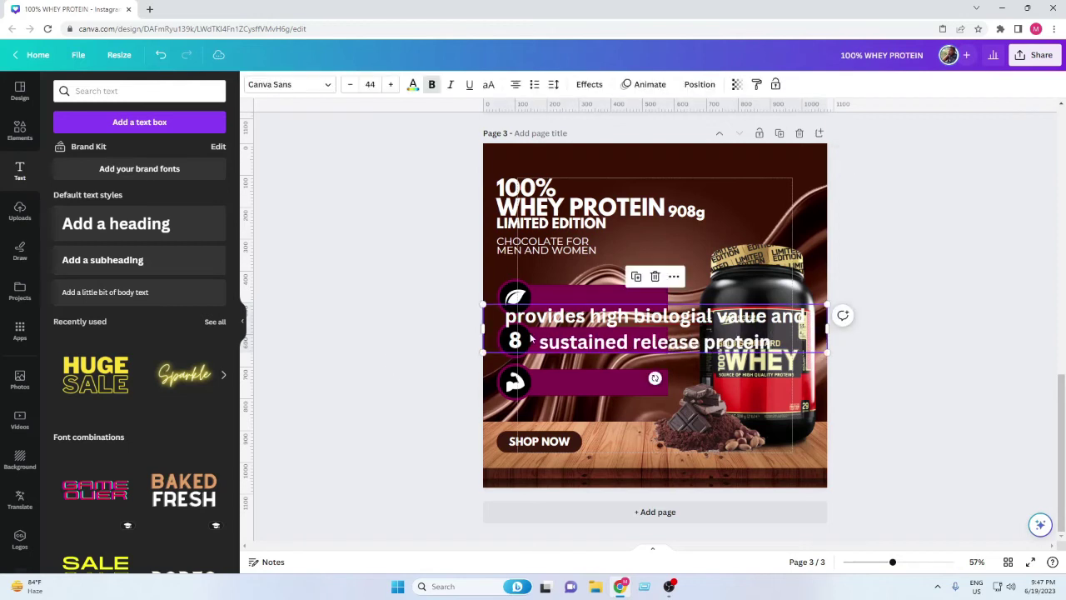
Left-align the new subheading, set its font to League Spartan and make it all uppercase.
left_click(515, 84)
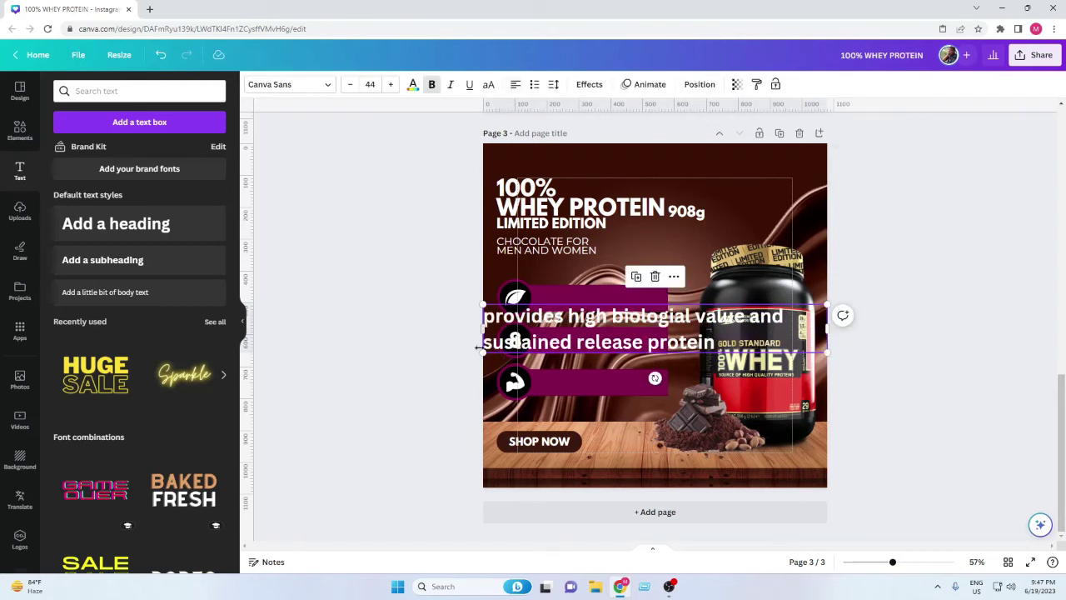
left_click(325, 84)
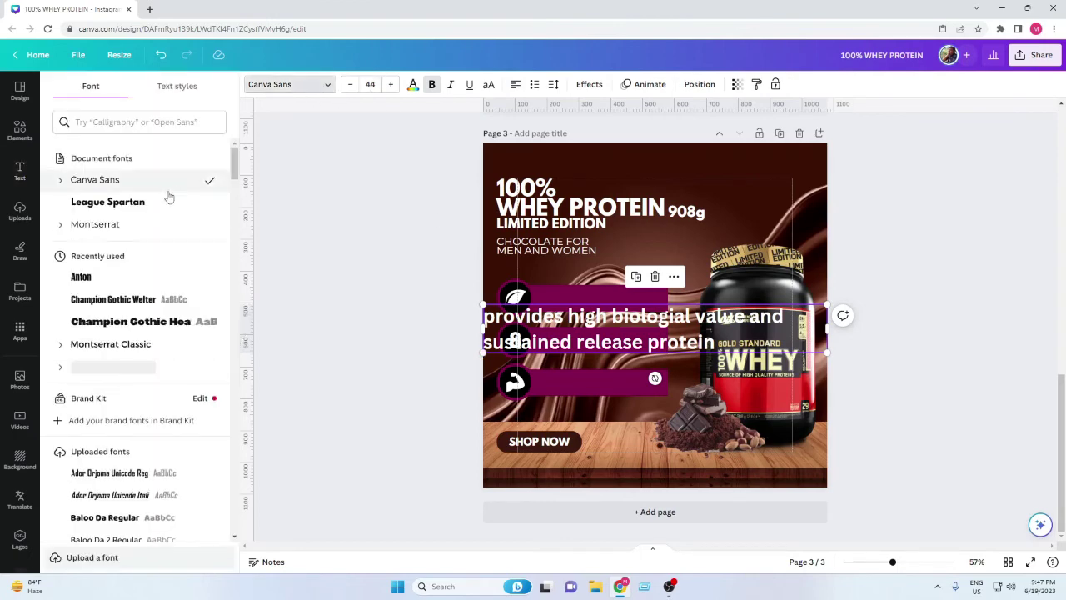
left_click(117, 201)
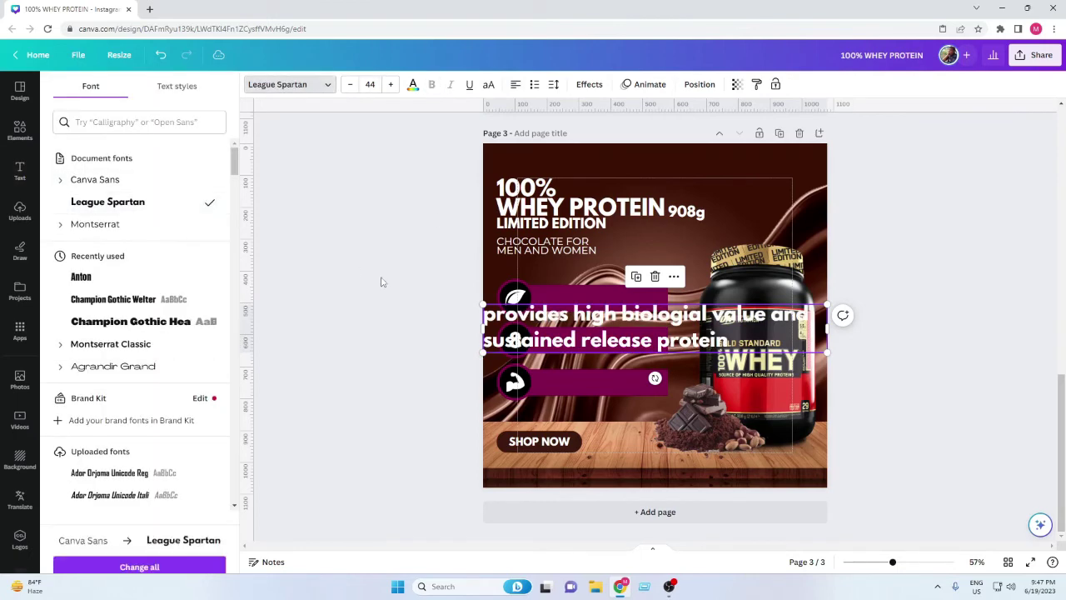
left_click(489, 84)
Scale the subheading down to font size 16.3 and place it on the magenta bar of the first label beside the leaf icon.
left_click_drag(485, 353, 698, 321)
left_click(20, 171)
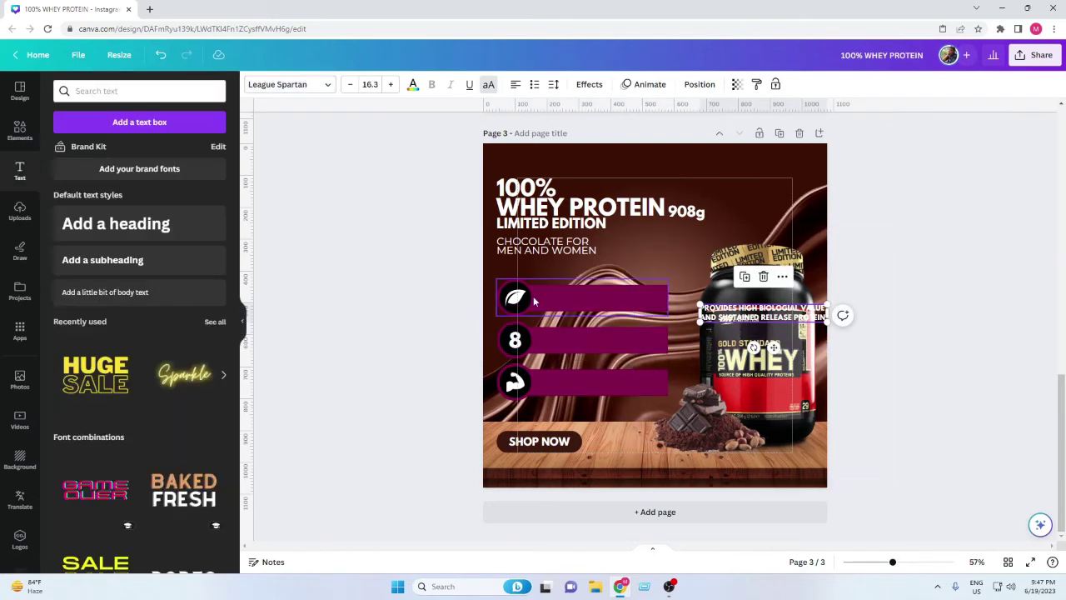
left_click(655, 324)
left_click_drag(765, 324, 599, 299)
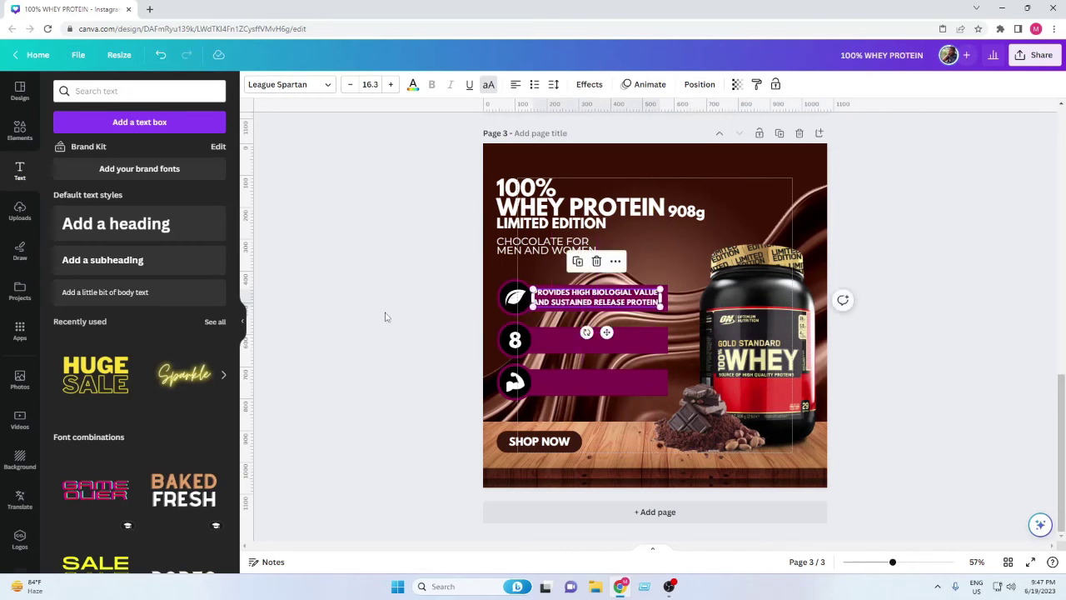
left_click(385, 314)
Set the line spacing of the caption beside the leaf icon to 1.44.
left_click(570, 309)
left_click(570, 308)
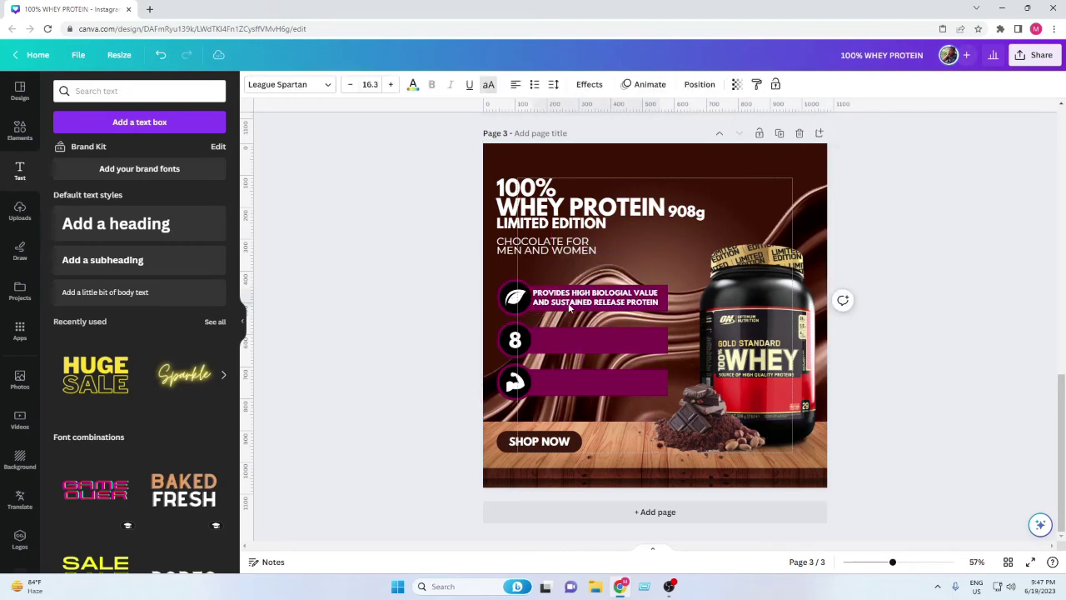
left_click(553, 84)
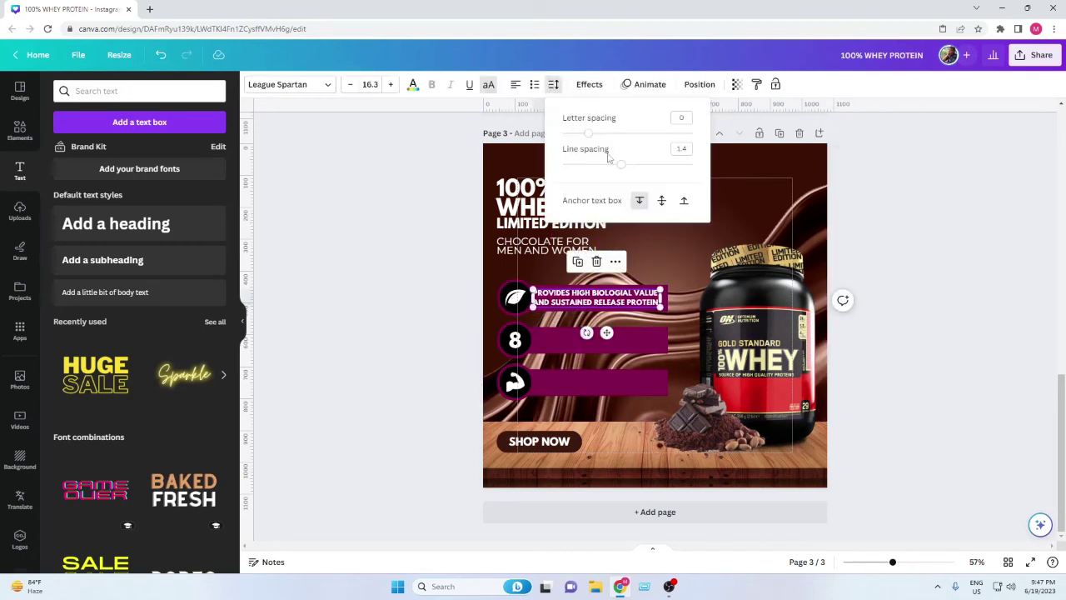
left_click_drag(622, 166, 624, 164)
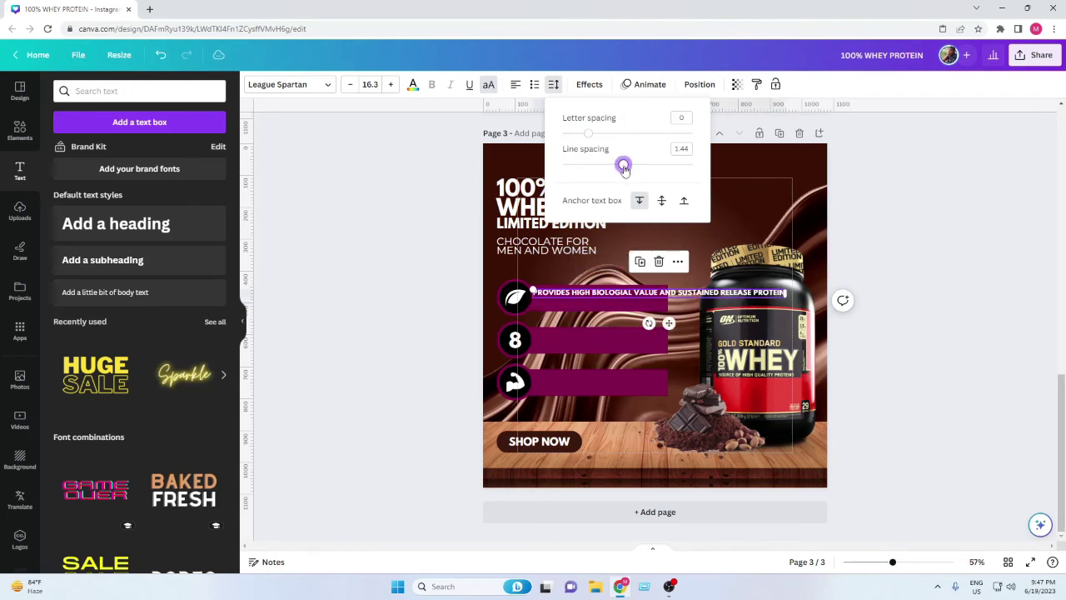
left_click(446, 266)
left_click(412, 323)
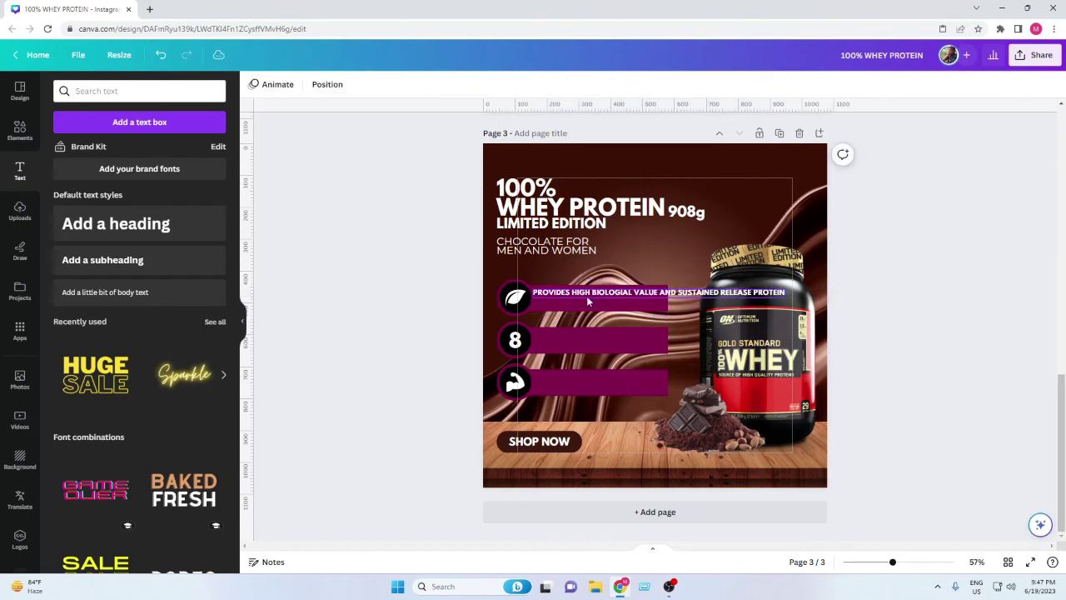
Narrow the first caption's text box so it wraps onto two lines, and nudge it into place on the magenta bar.
left_click(586, 296)
left_click_drag(787, 295, 667, 301)
left_click(371, 319)
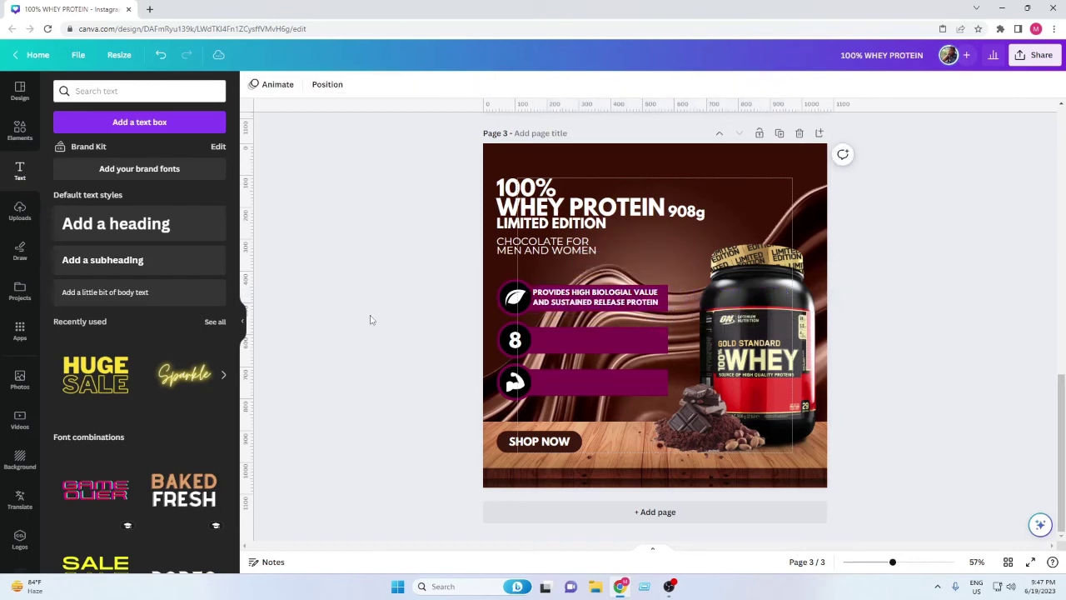
left_click(594, 303)
left_click_drag(594, 303, 595, 305)
left_click(422, 345)
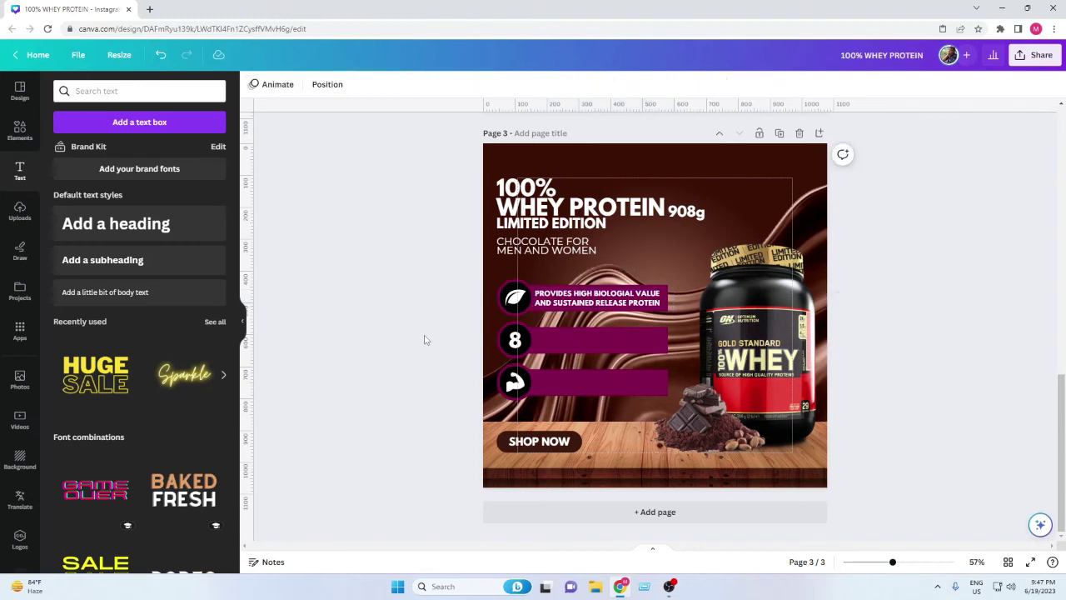
Duplicate the first caption onto the second and third magenta bars, left-aligned with the original.
left_click(586, 307)
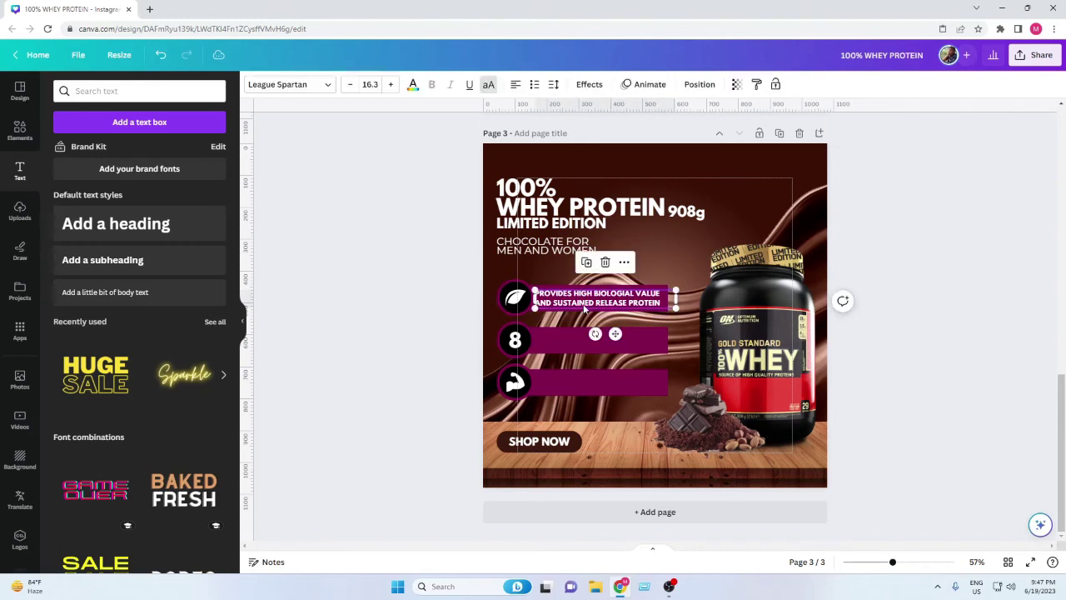
left_click(591, 260)
left_click_drag(585, 303, 587, 342)
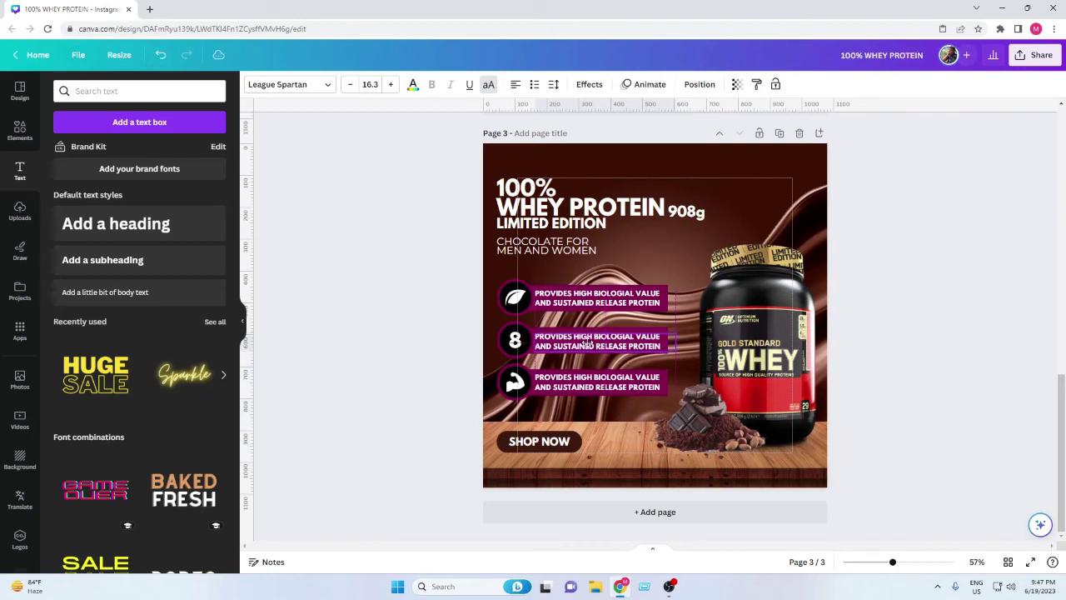
left_click(381, 374)
left_click(542, 349)
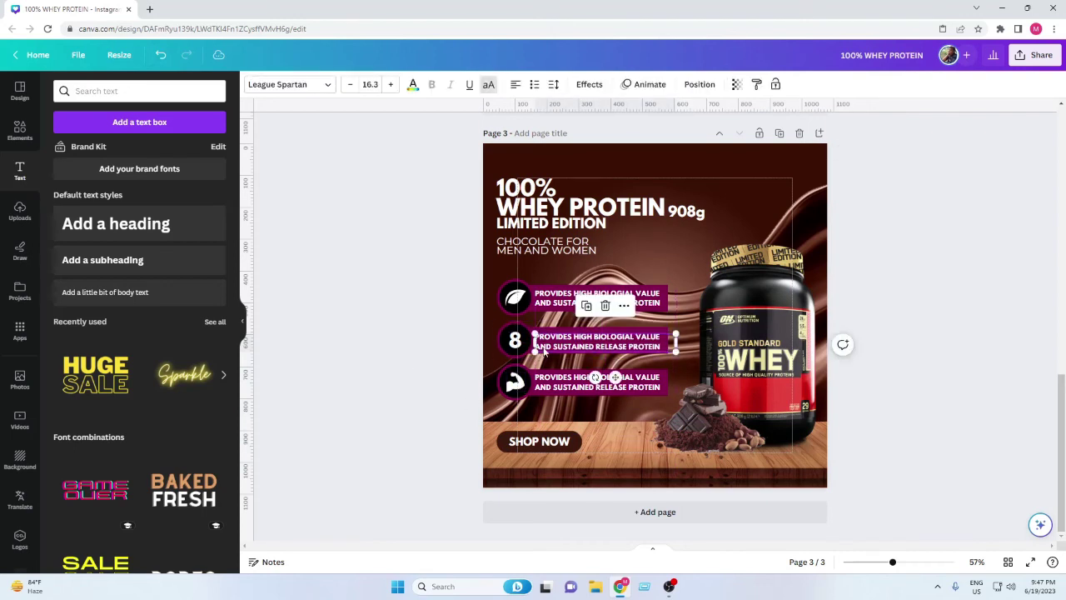
left_click_drag(544, 352, 543, 351)
left_click(420, 375)
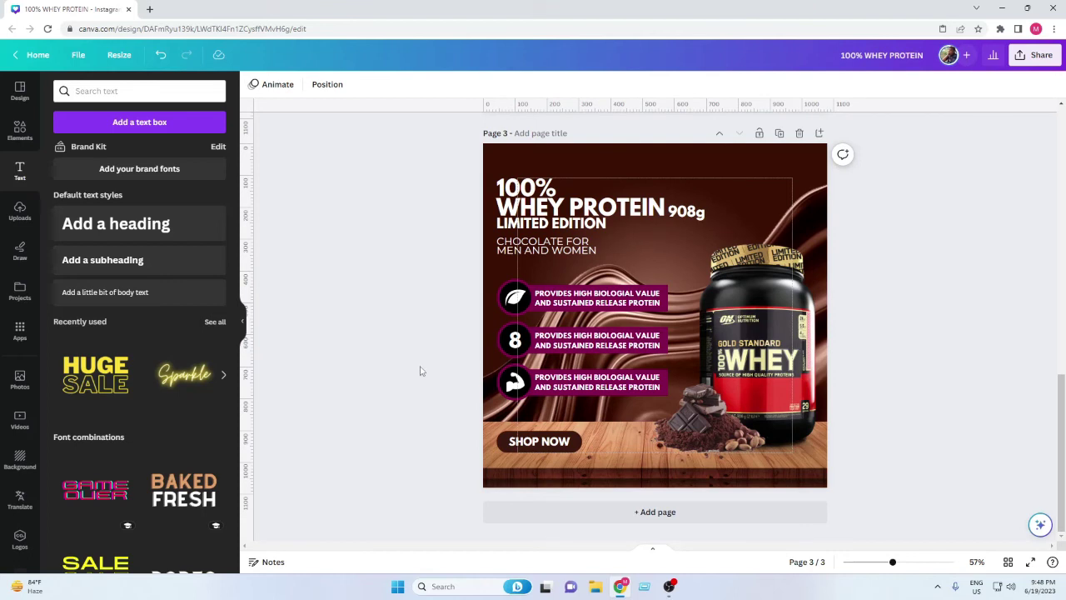
Replace the second label's caption with "8 HOURS OF AMINO ACID DELIVER" and center it vertically on its bar.
double_click(572, 347)
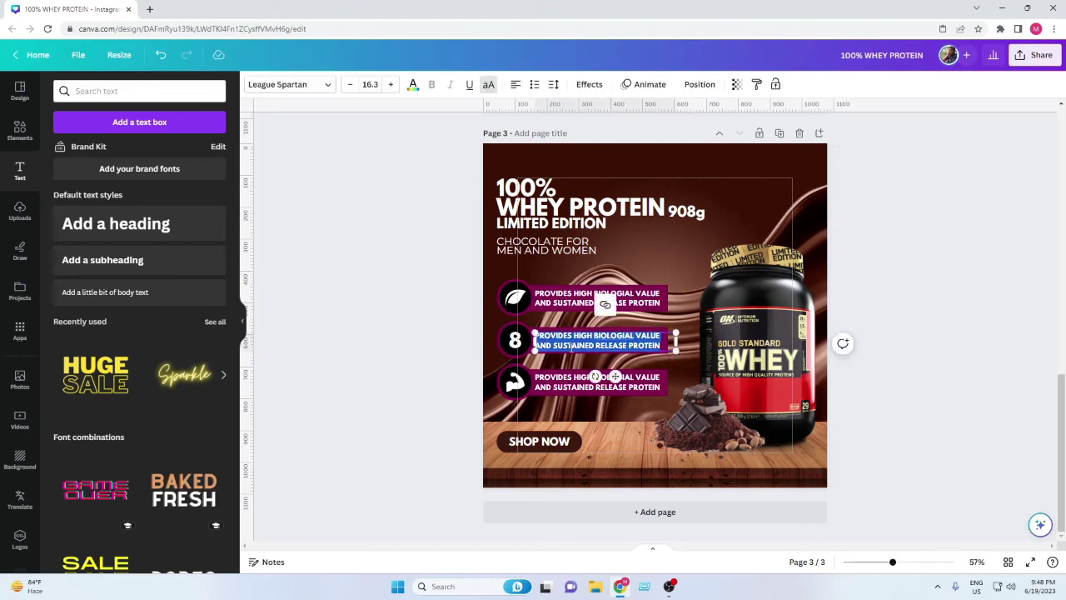
key("BackSpace")
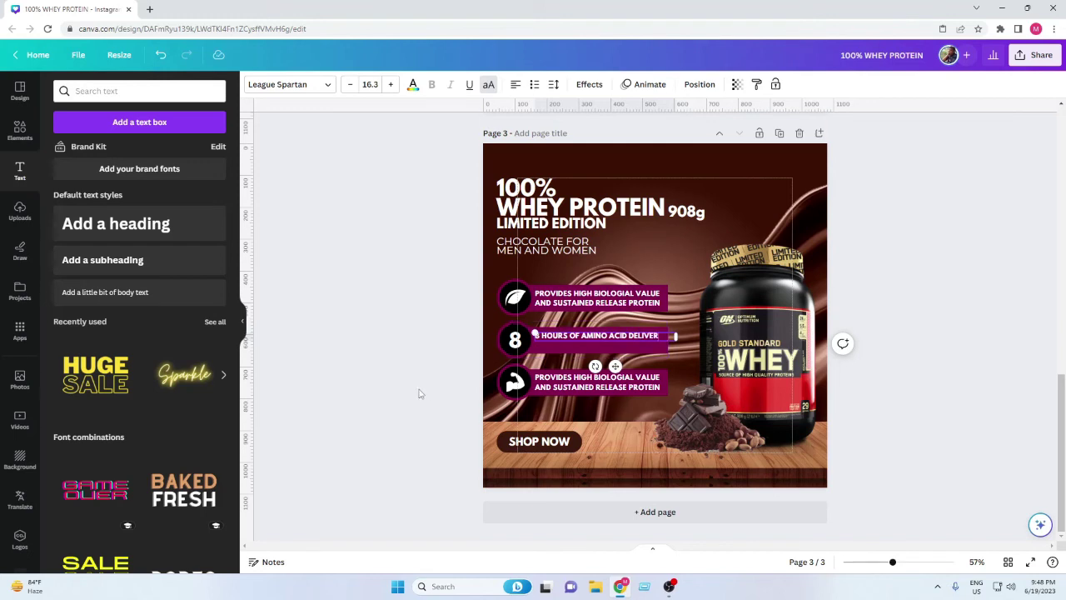
left_click(421, 392)
left_click(570, 336)
left_click(570, 336)
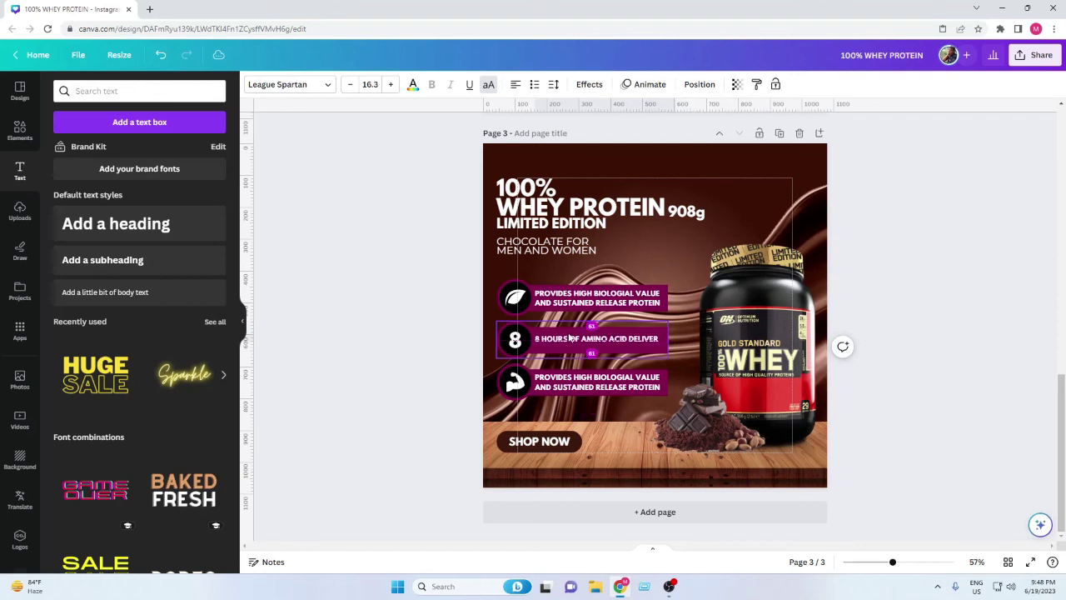
left_click(443, 384)
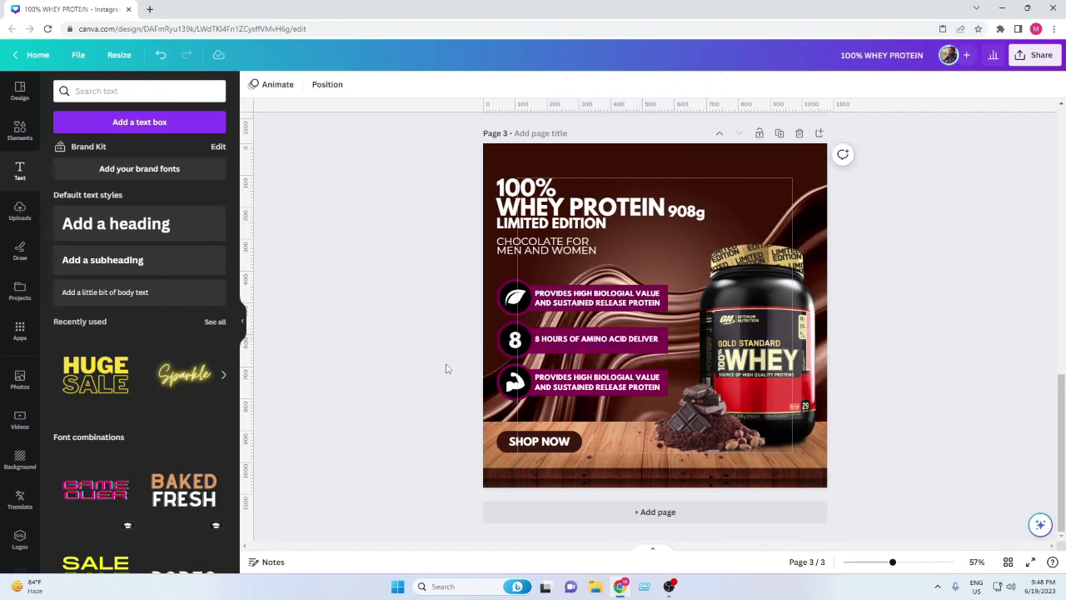
Replace the third label's caption with "INCRESE MUSCLE SIZE" and "AND STRENGTH" on two lines.
double_click(583, 379)
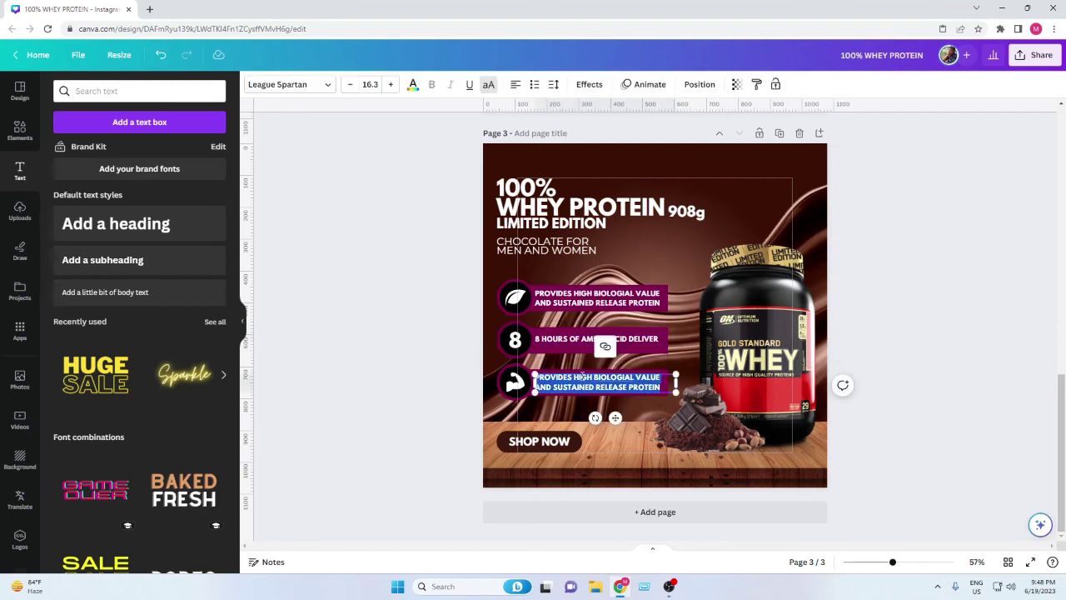
type("NCRESE MUSCLE SIZE")
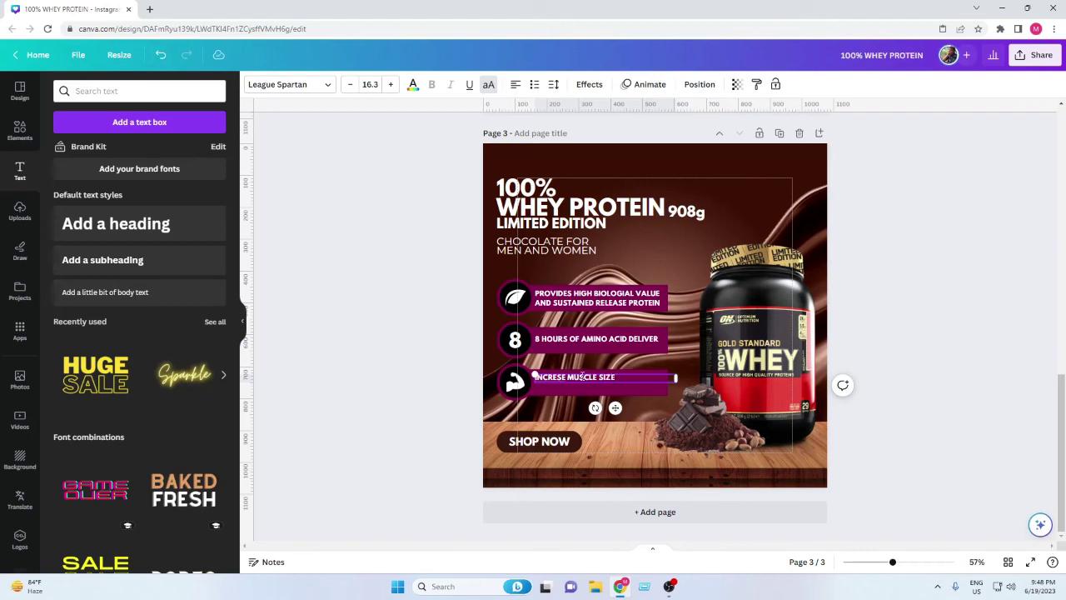
key("Return")
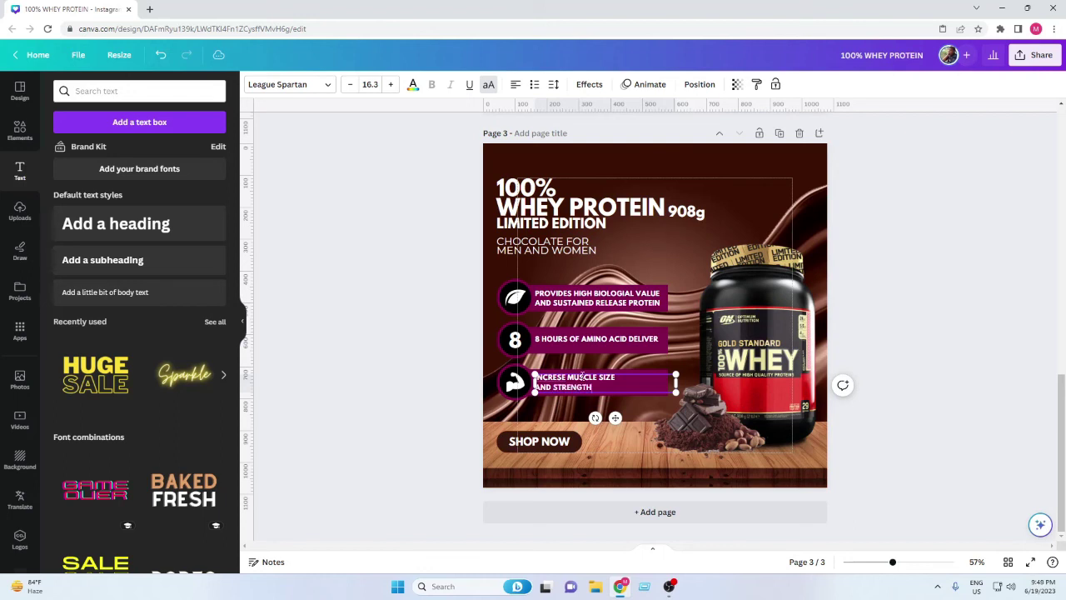
left_click(411, 399)
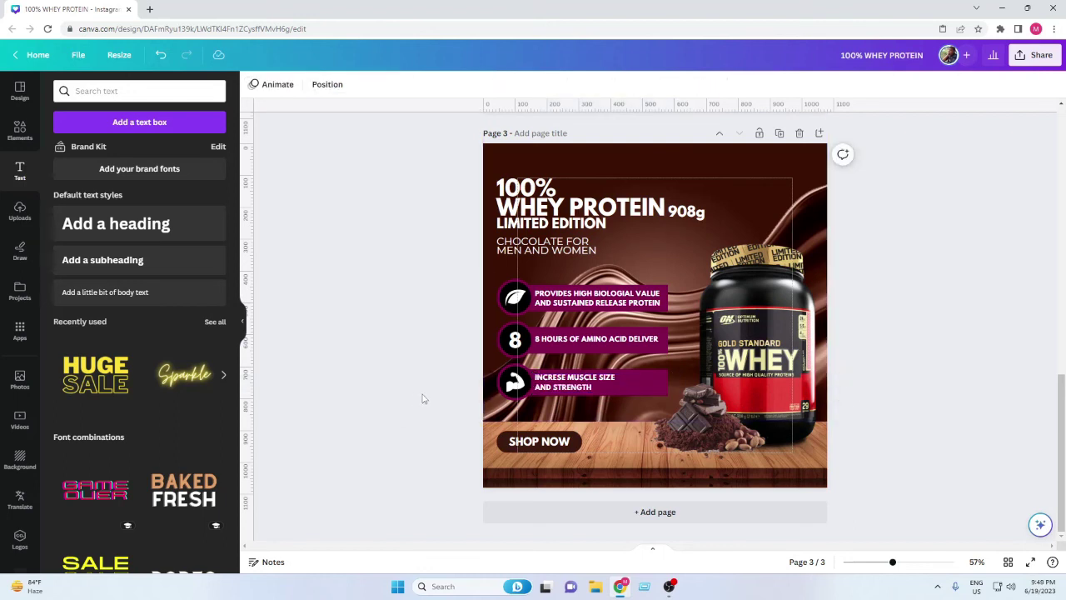
left_click(558, 391)
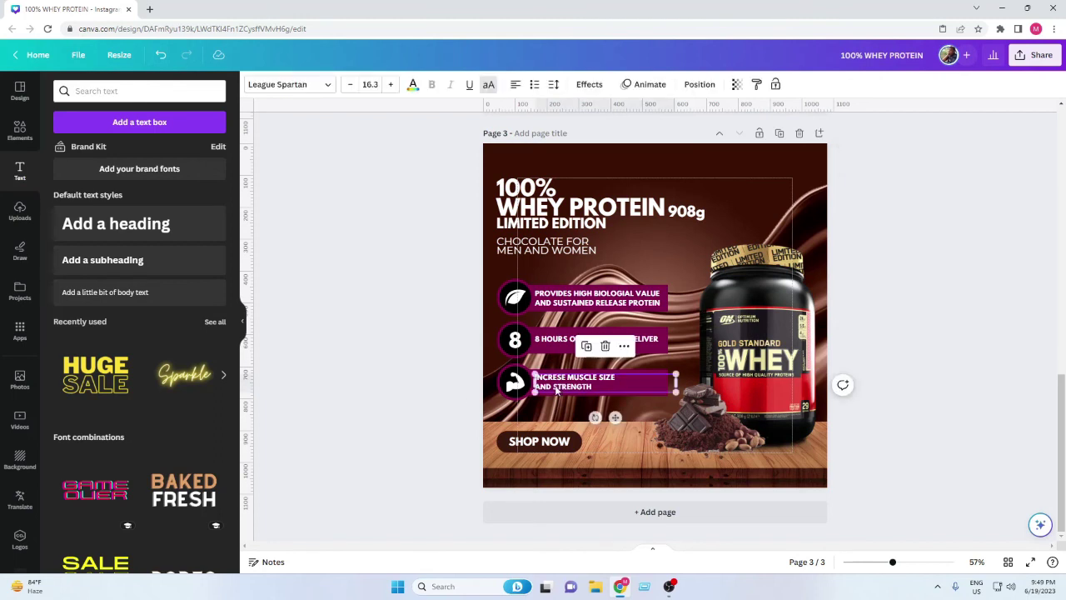
left_click(426, 406)
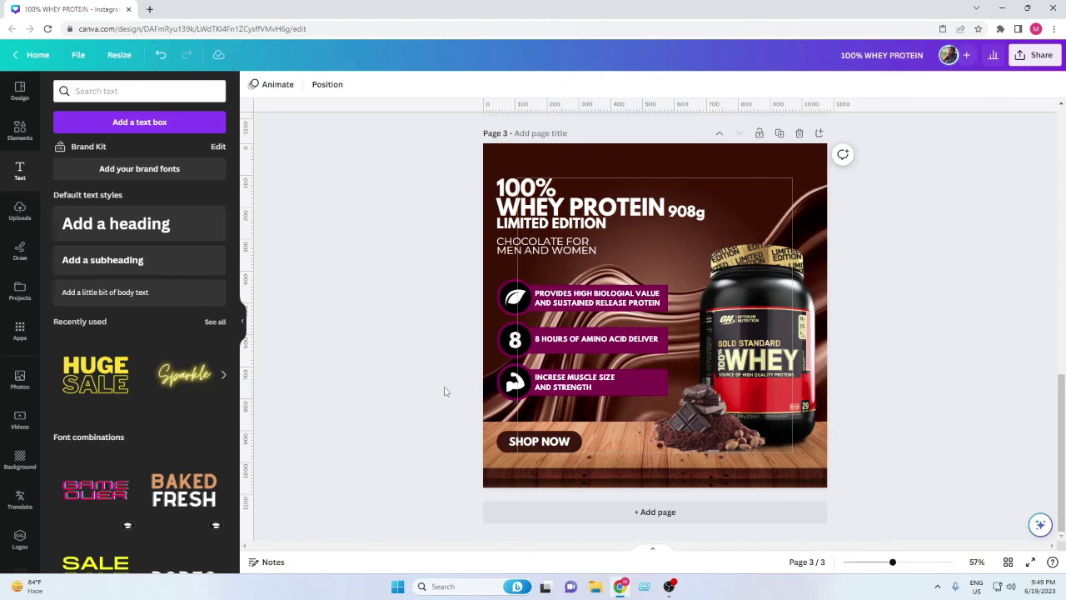
Add a magenta square and resize it into a small rectangular tag at the page's top edge, above the protein jar.
left_click(25, 138)
left_click(123, 182)
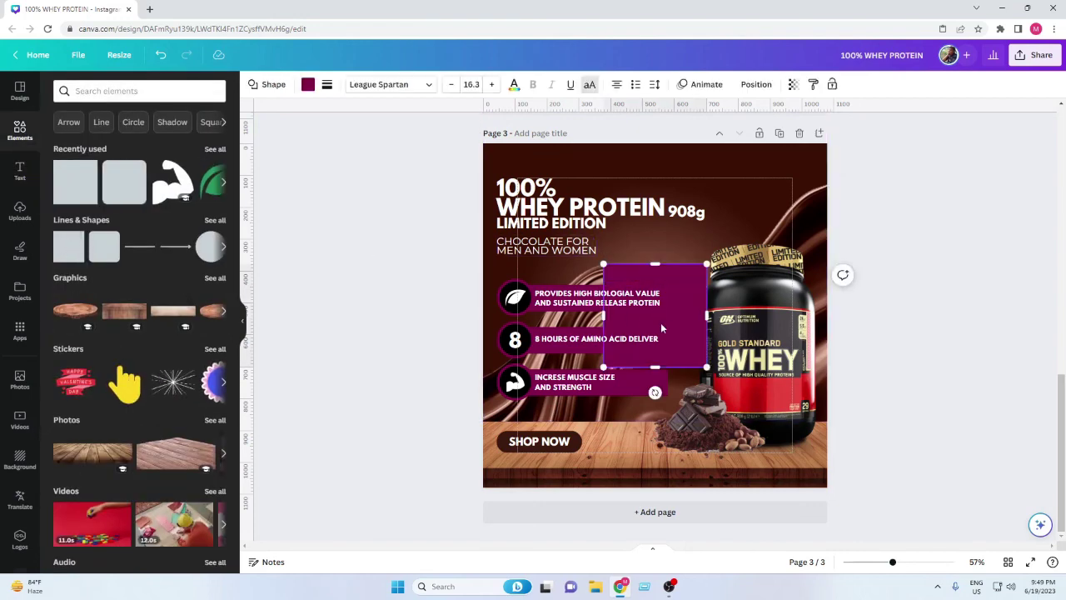
left_click(279, 286)
left_click(676, 329)
left_click_drag(676, 329, 767, 212)
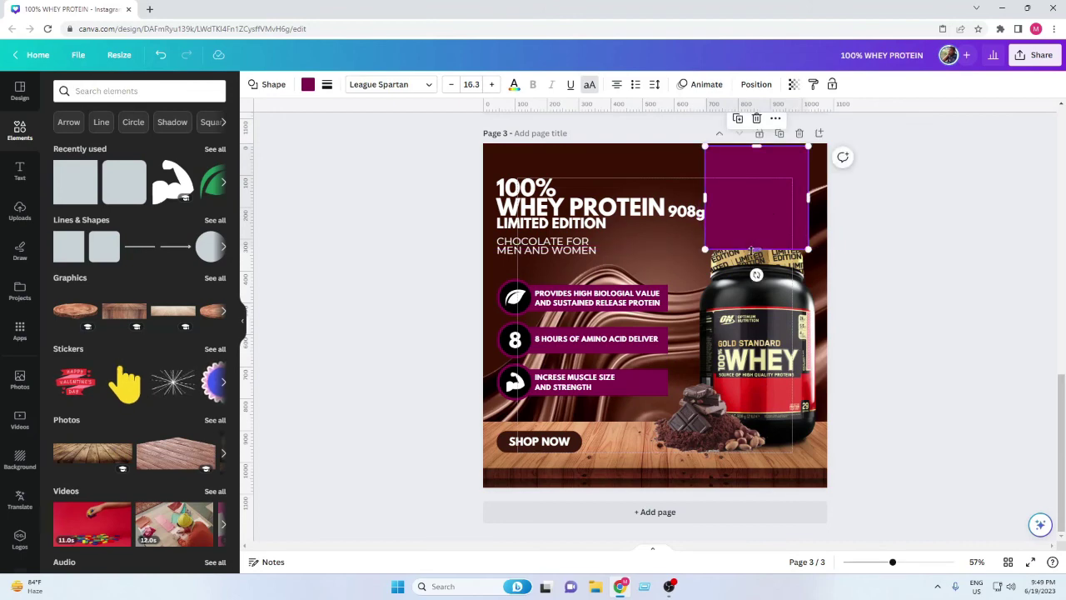
left_click_drag(756, 248, 730, 158)
left_click_drag(803, 158, 752, 160)
left_click(397, 260)
left_click(754, 167)
left_click(436, 278)
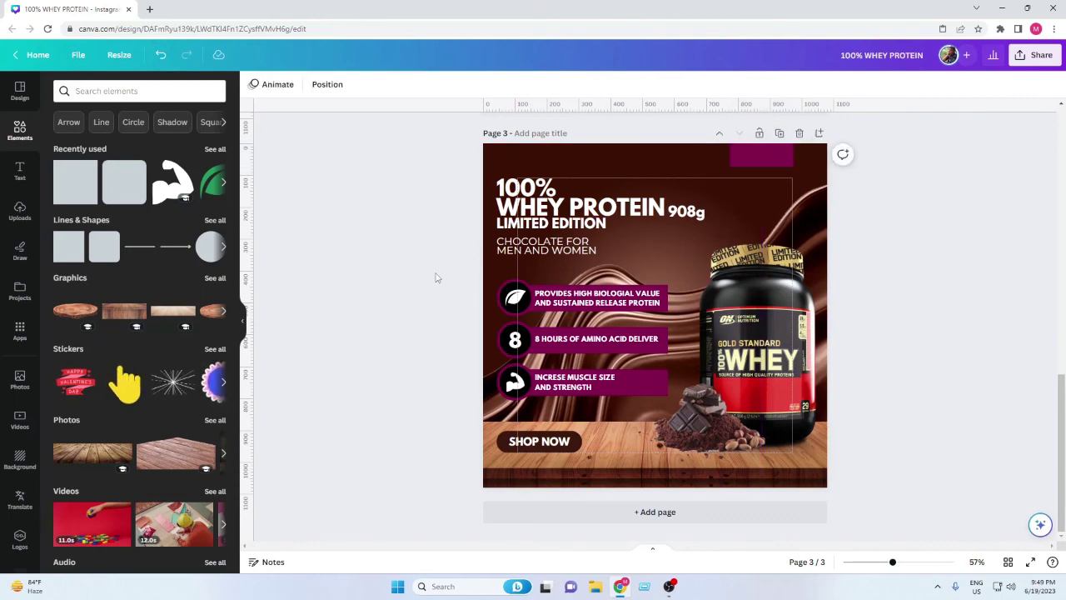
Duplicate the "SHOP NOW" text, change the copy to "LOGO" and center it on the magenta tag above the jar.
left_click(533, 439)
left_click_drag(531, 414, 753, 200)
type("logo")
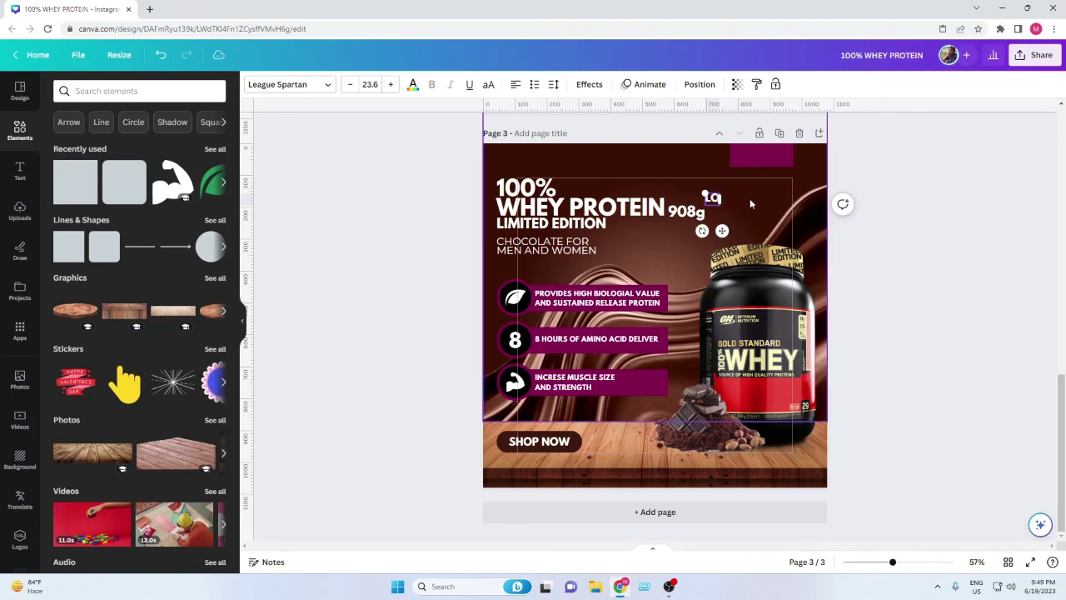
left_click(398, 274)
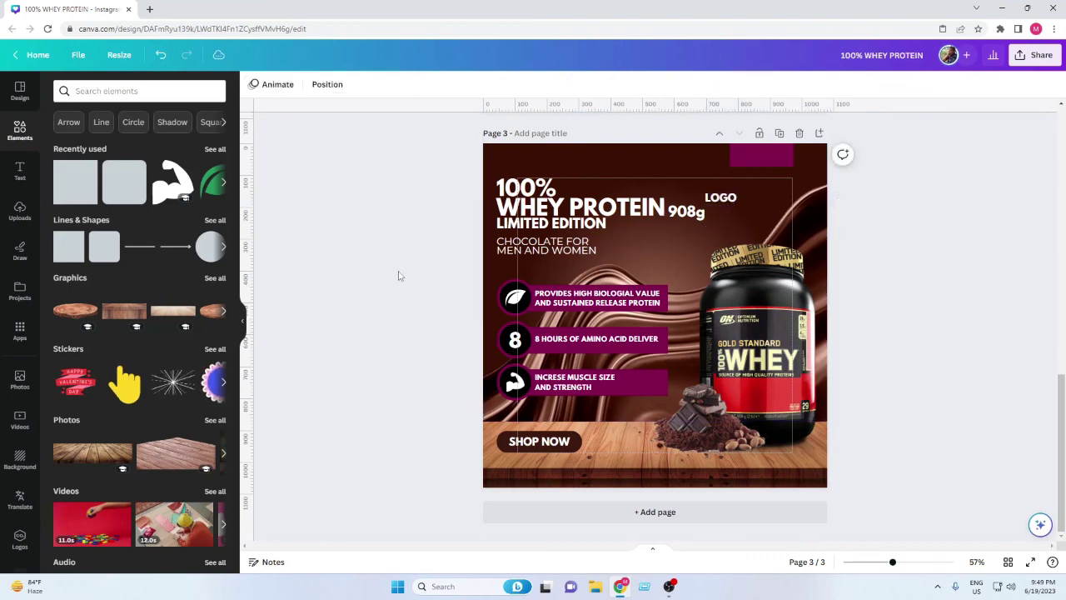
left_click(721, 197)
left_click_drag(721, 197, 761, 155)
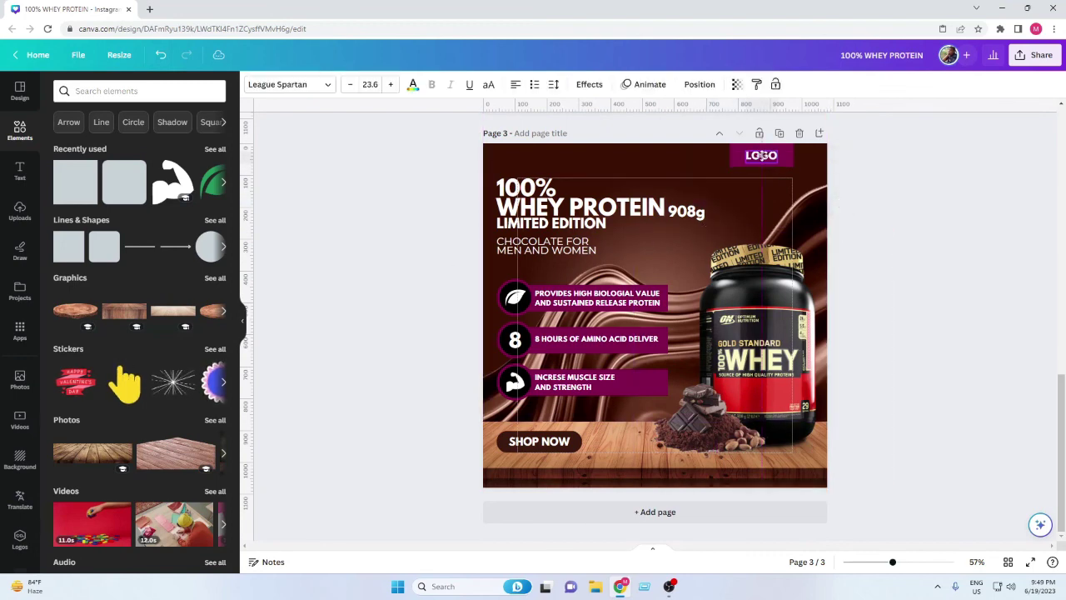
left_click(400, 276)
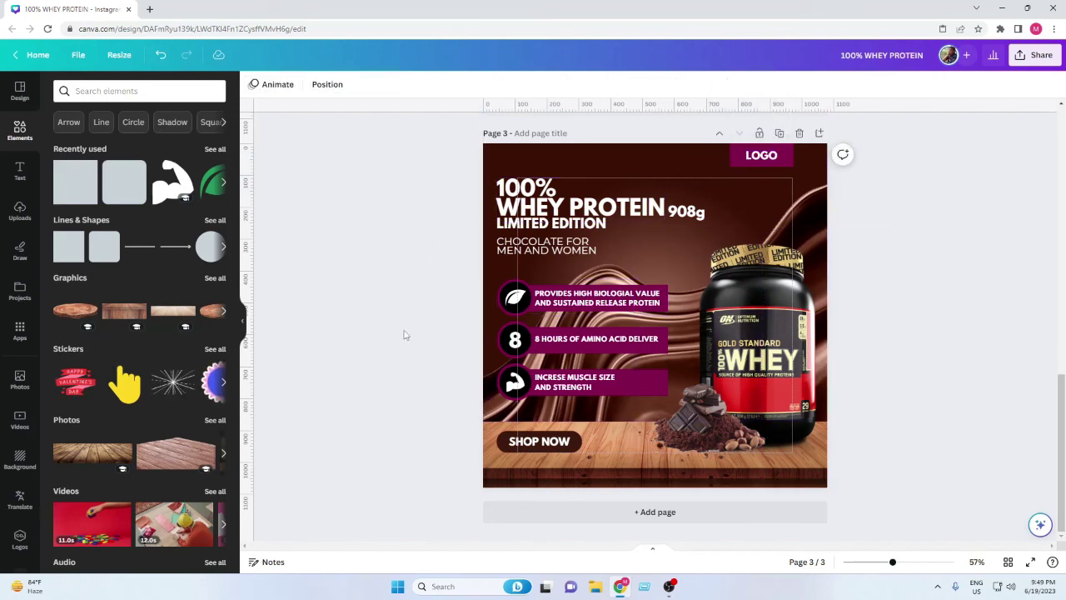
Preview the finished post in full screen.
left_click(1033, 566)
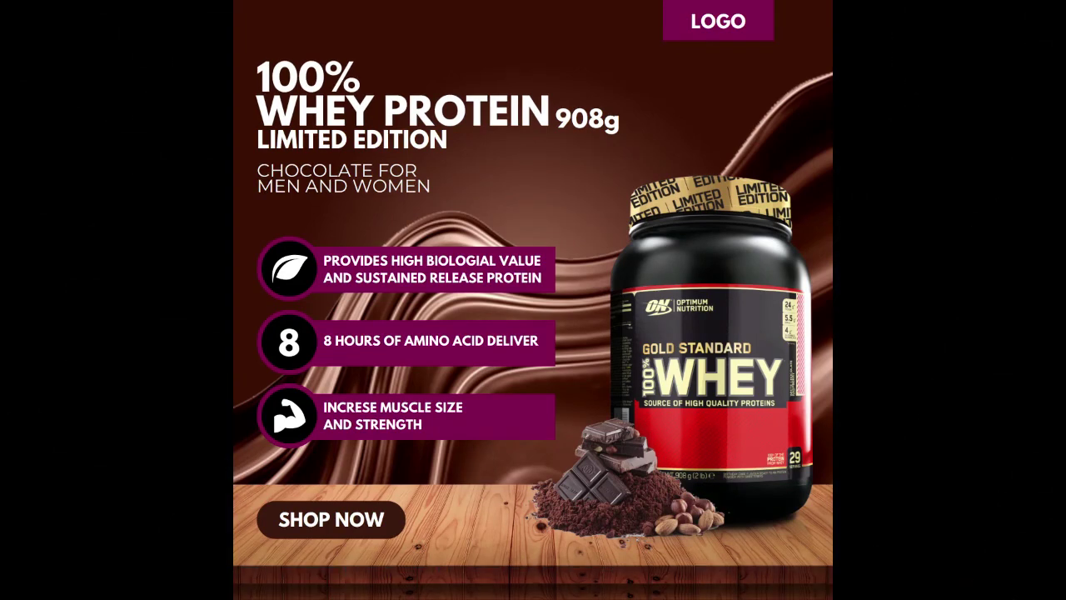
key("Right")
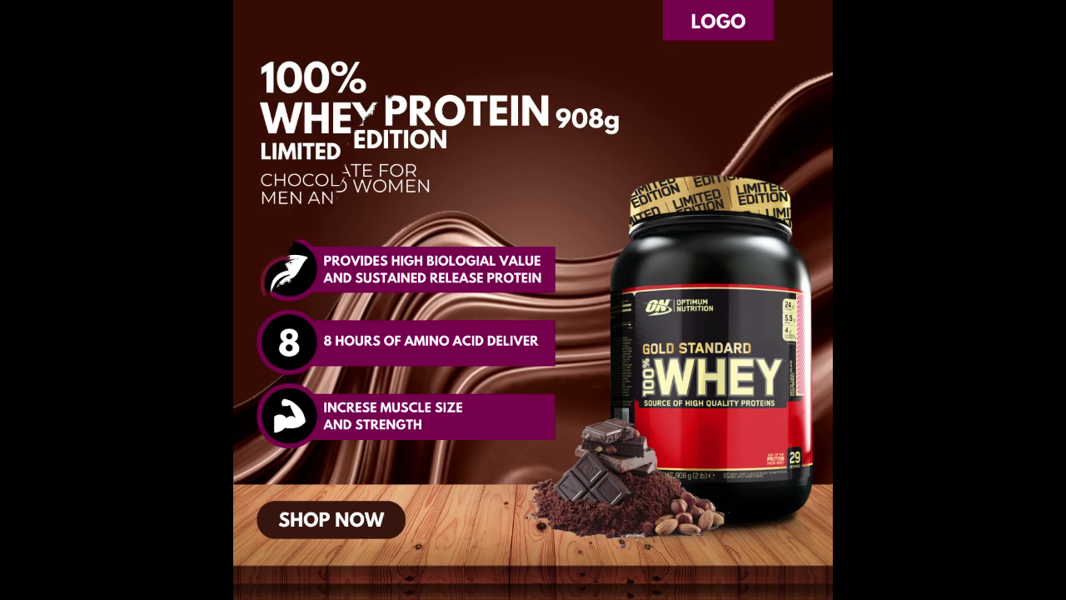